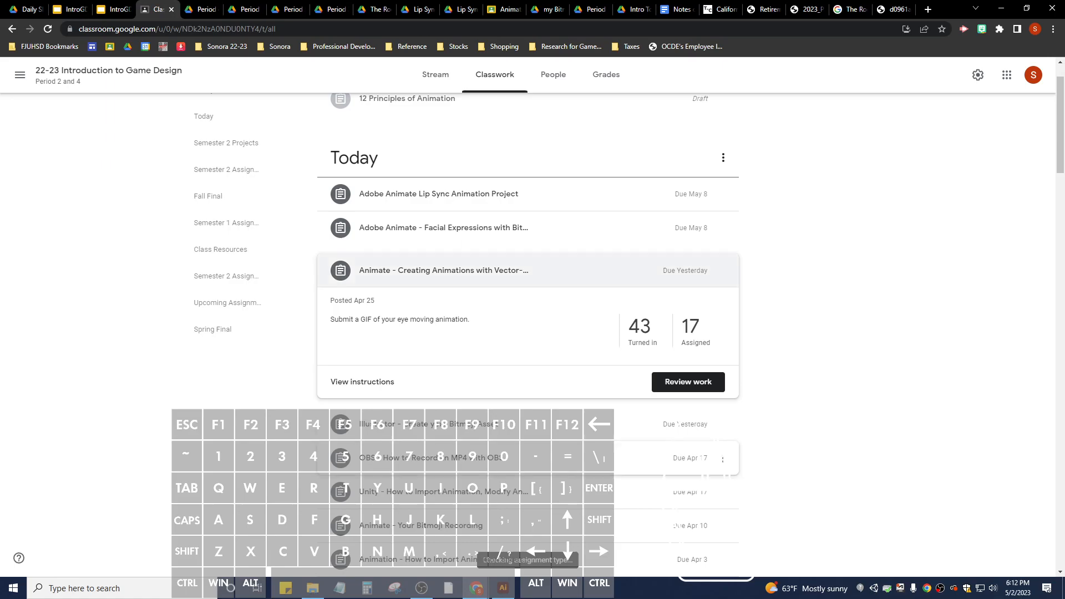
# Switch to Illustrator and try moving the iris inside its clipping mask on the cartoon face.
pyautogui.hotkey('alt', 'Tab')
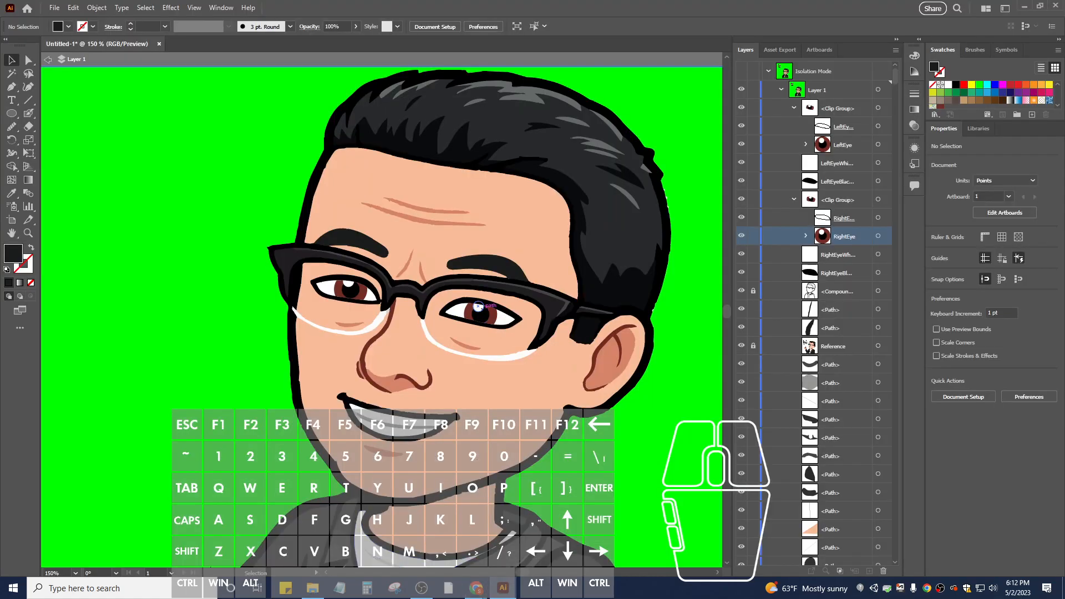
pyautogui.click(349, 289)
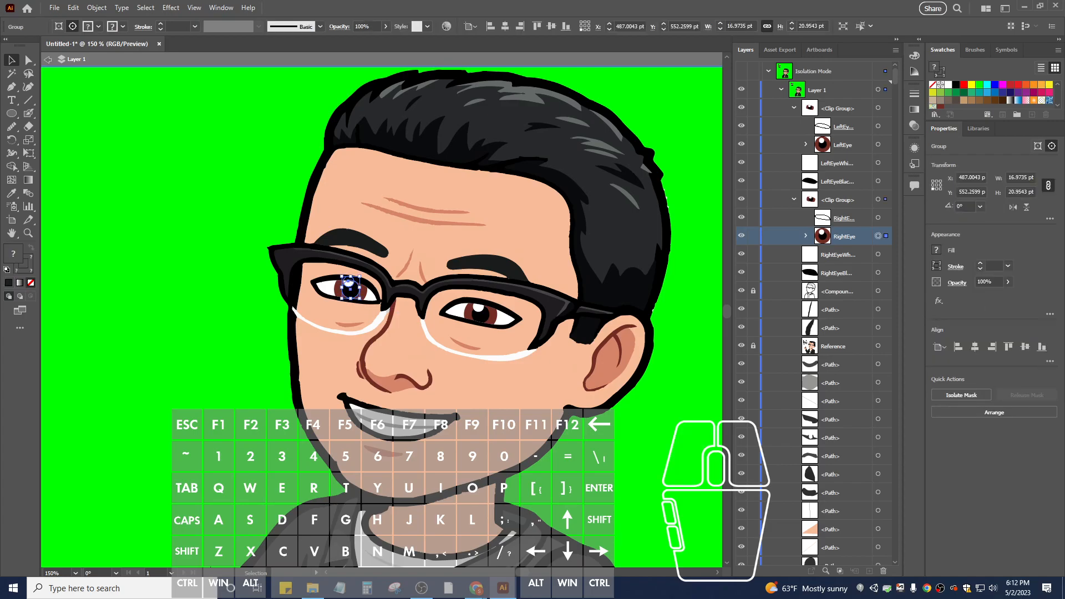
pyautogui.moveTo(348, 288); pyautogui.dragTo(349, 290)
pyautogui.hotkey('ctrl', 'z')
pyautogui.click(475, 587)
pyautogui.click(383, 533)
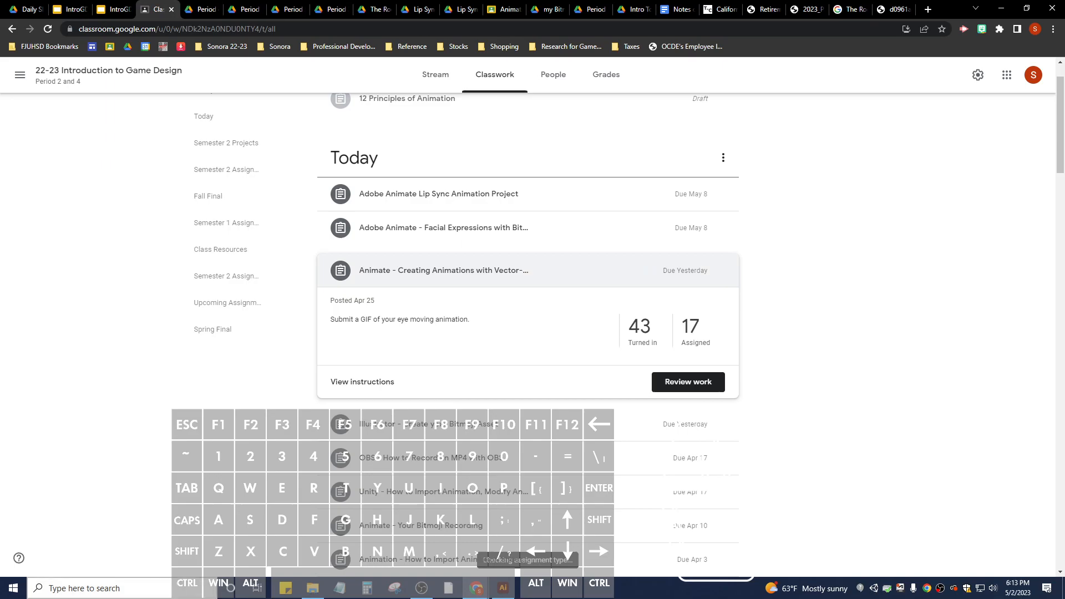
# Launch Adobe Animate 2023 and create a Full HD 1920 × 1080 ActionScript 3.0 document at 30 fps.
pyautogui.click(98, 588)
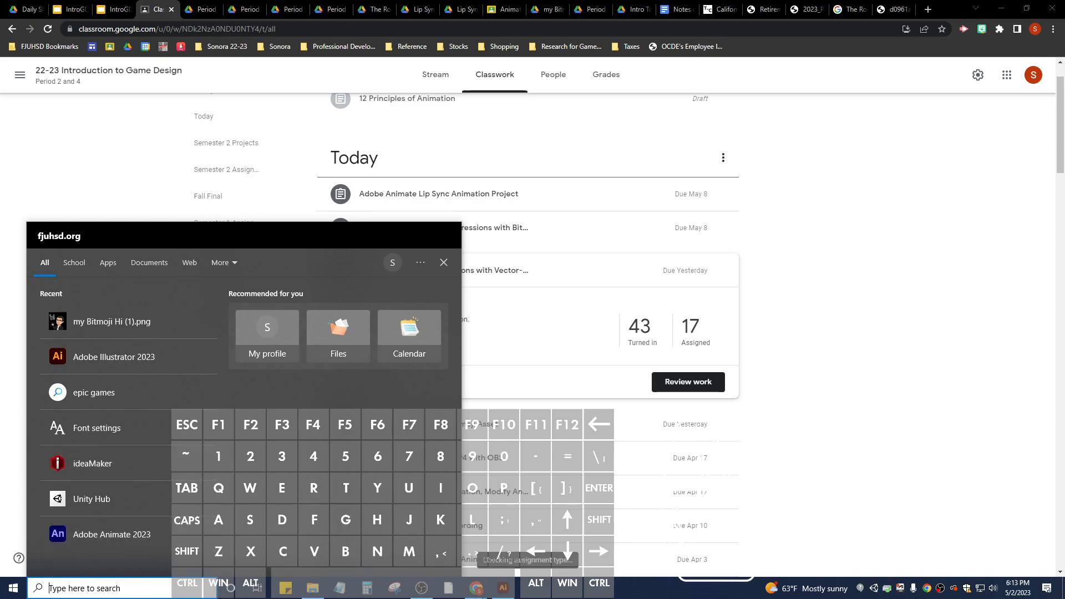
pyautogui.click(112, 534)
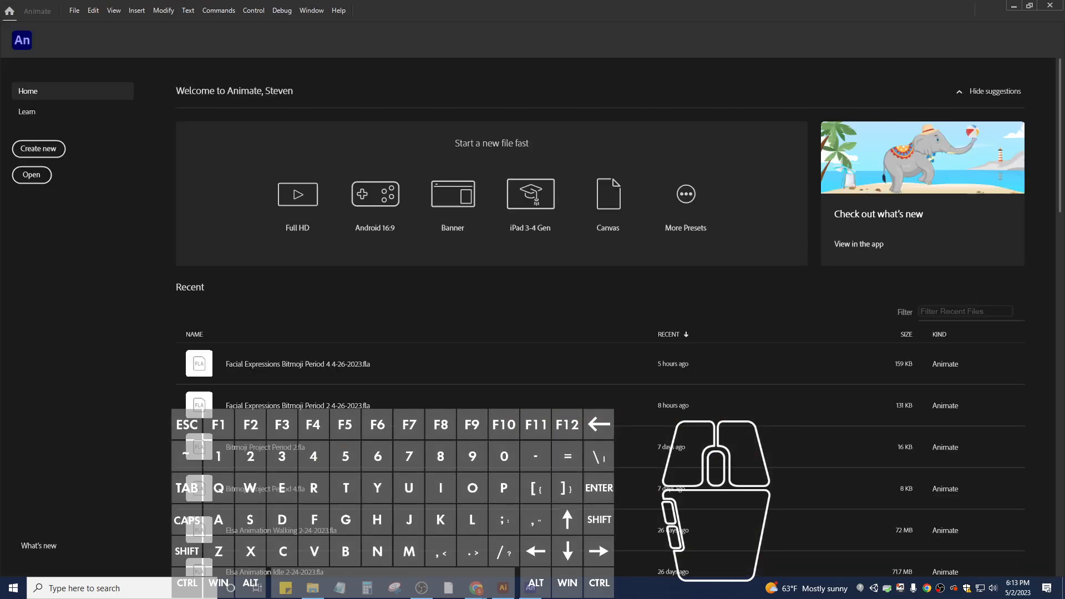
pyautogui.click(38, 148)
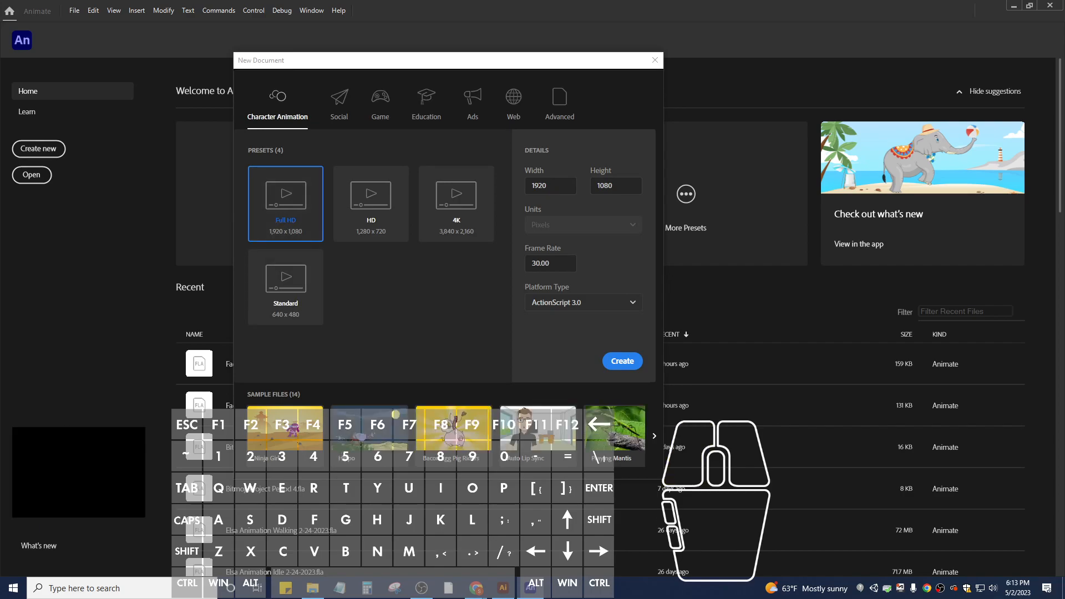
pyautogui.click(621, 361)
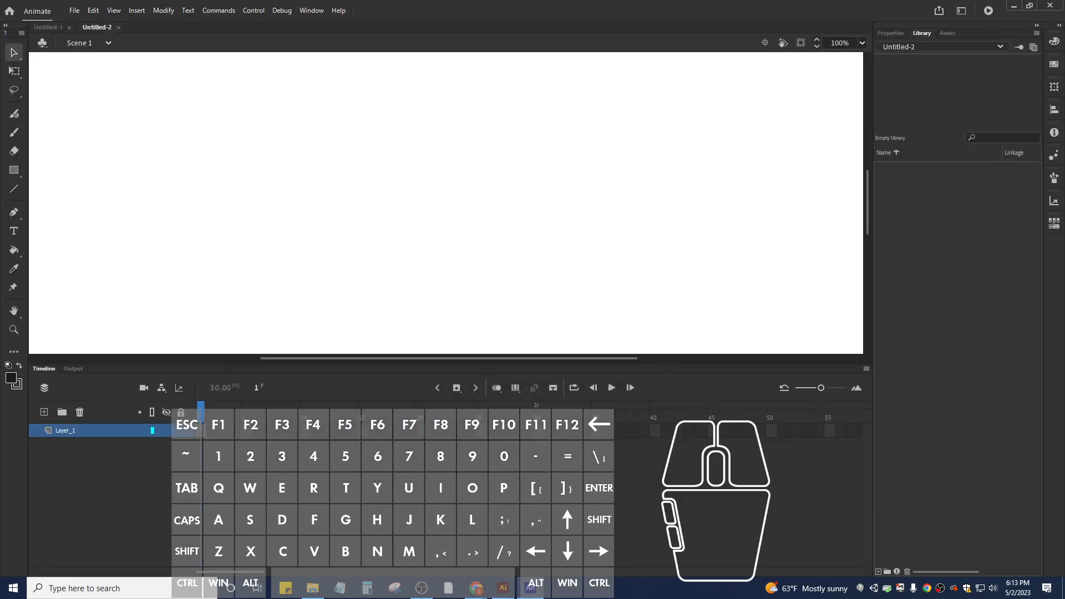
# Change the document's stage color to bright green.
pyautogui.press('ctrl')
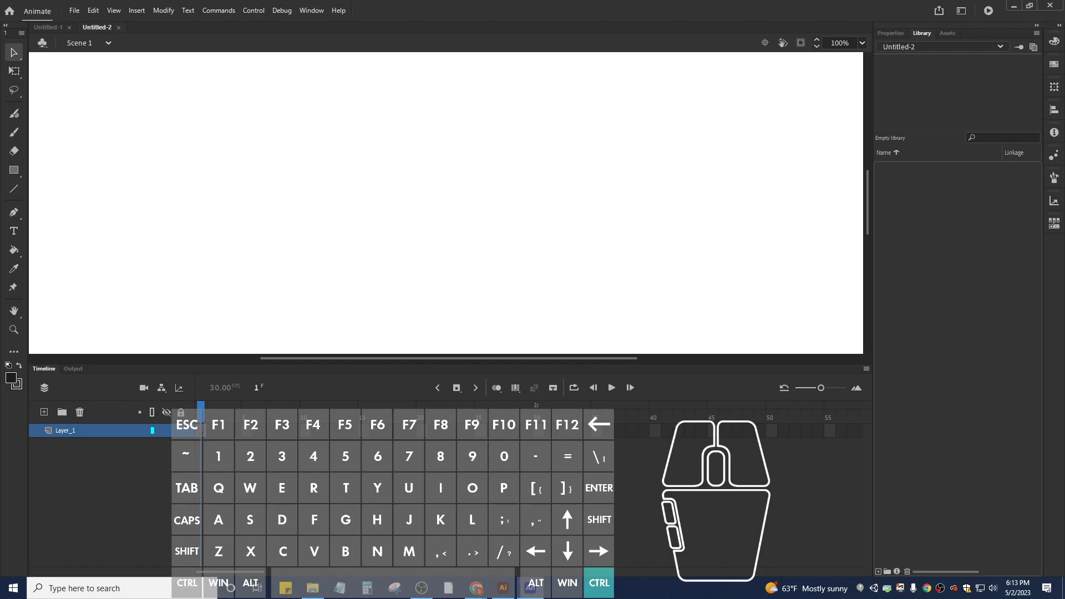
pyautogui.hotkey('ctrl', '-')
pyautogui.hotkey('ctrl', '-')
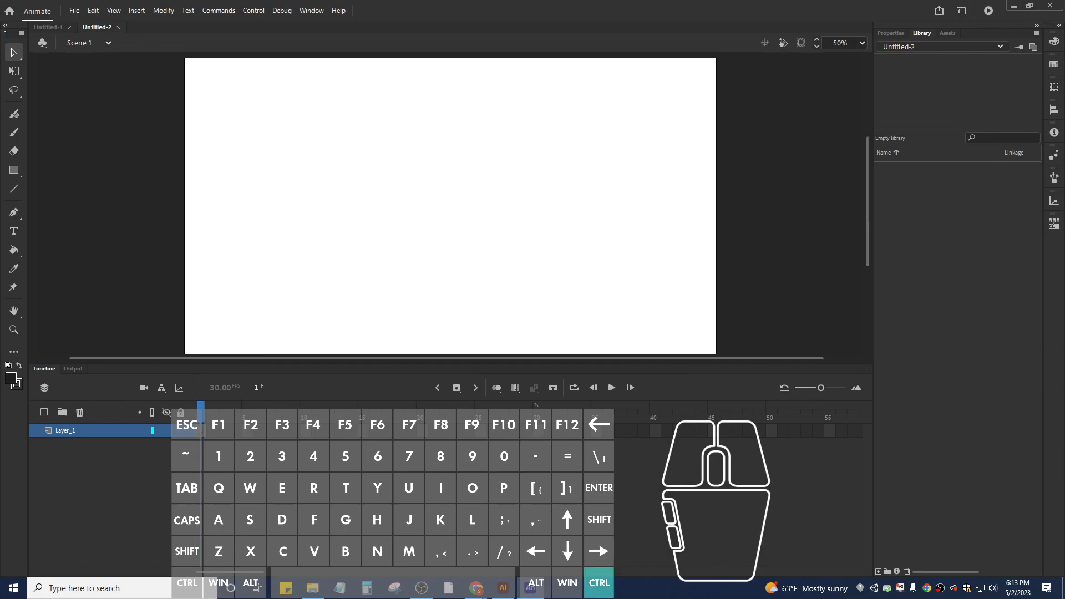
pyautogui.hotkey('ctrl', '=')
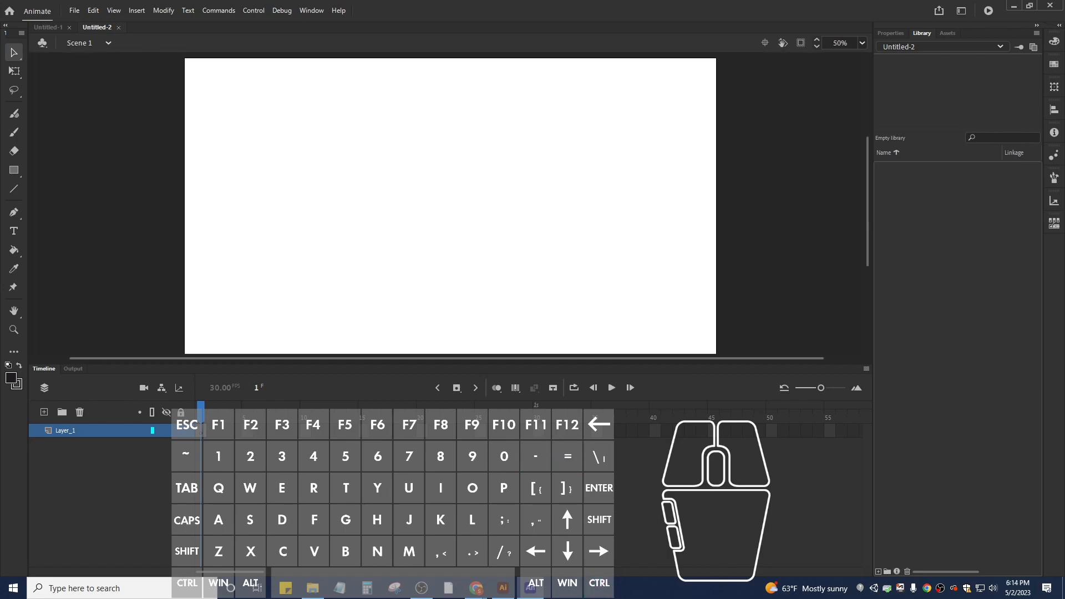
pyautogui.click(889, 33)
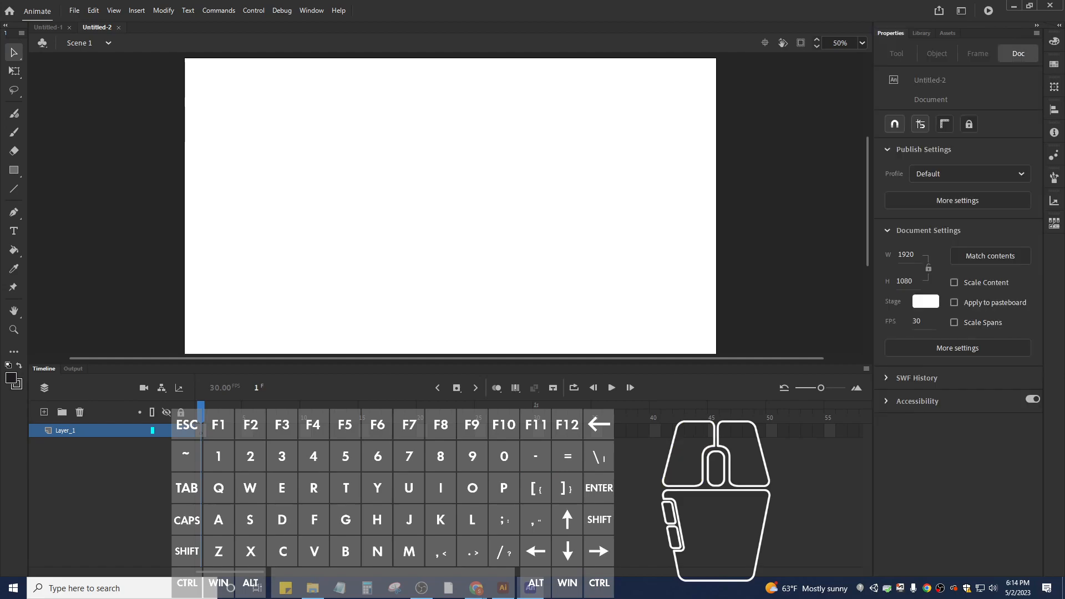
pyautogui.click(925, 301)
pyautogui.click(886, 338)
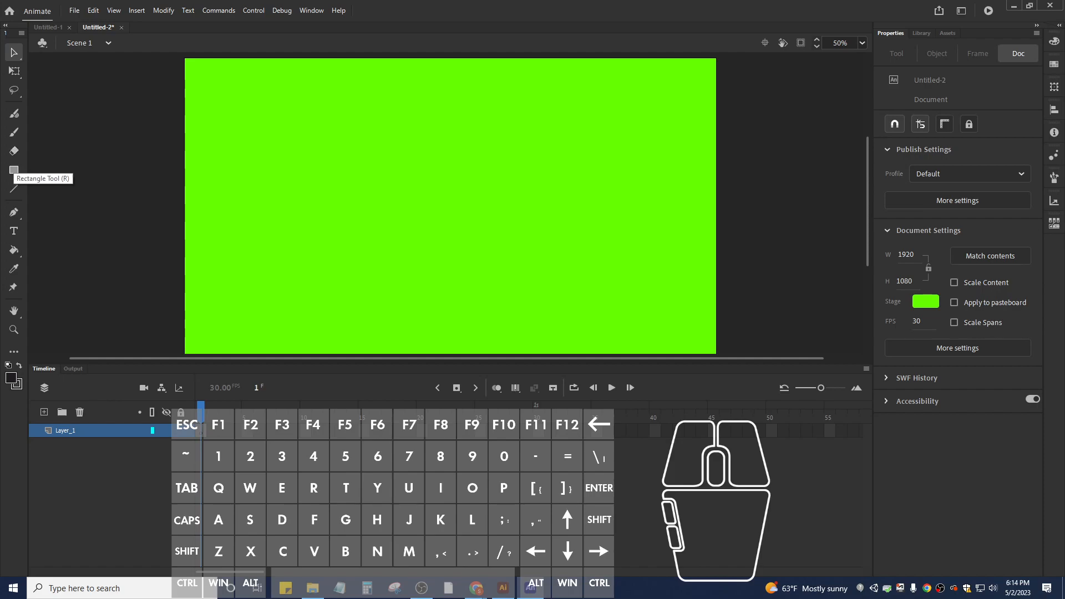
# Draw a circle about 362 px in diameter with the Oval tool, slightly left of the stage's center.
pyautogui.click(13, 170)
pyautogui.click(62, 206)
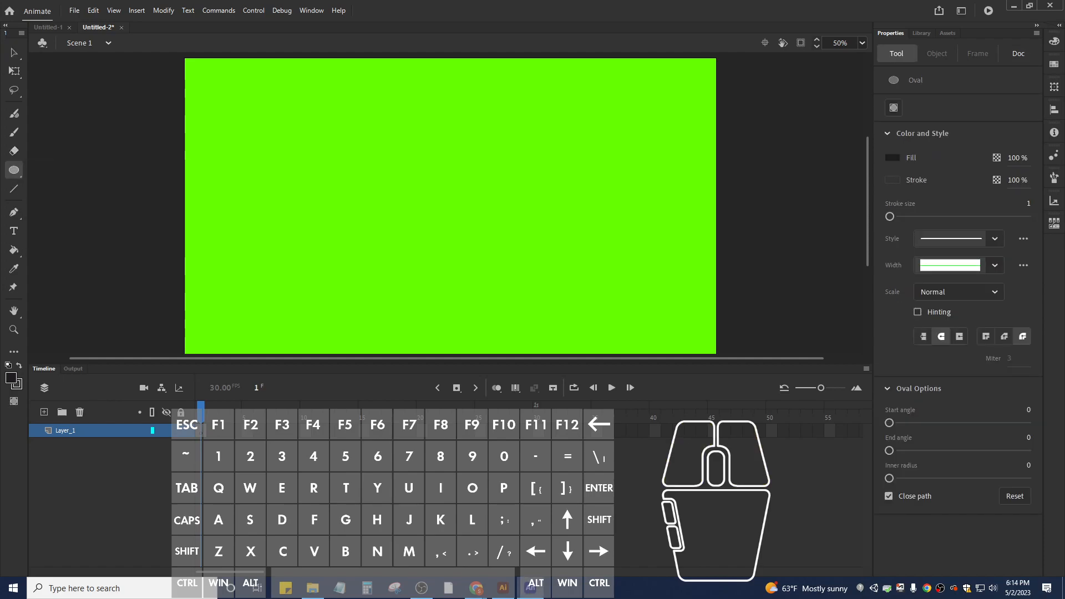
pyautogui.moveTo(417, 193); pyautogui.dragTo(469, 244)
pyautogui.press('alt')
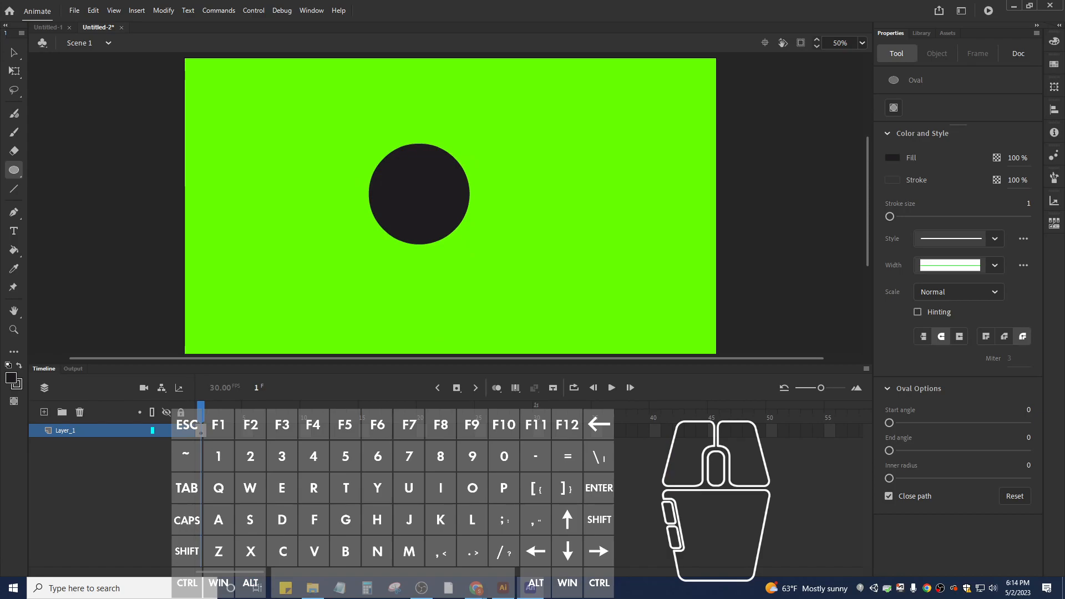
# Set the Oval tool's fill and the drawn circle's fill to white.
pyautogui.click(892, 157)
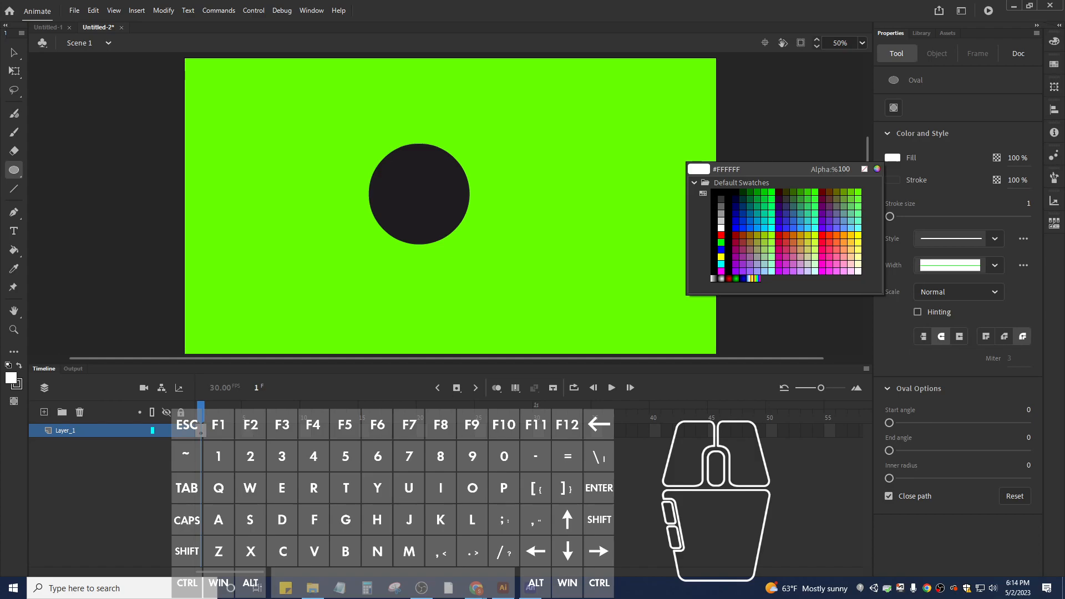
pyautogui.click(721, 227)
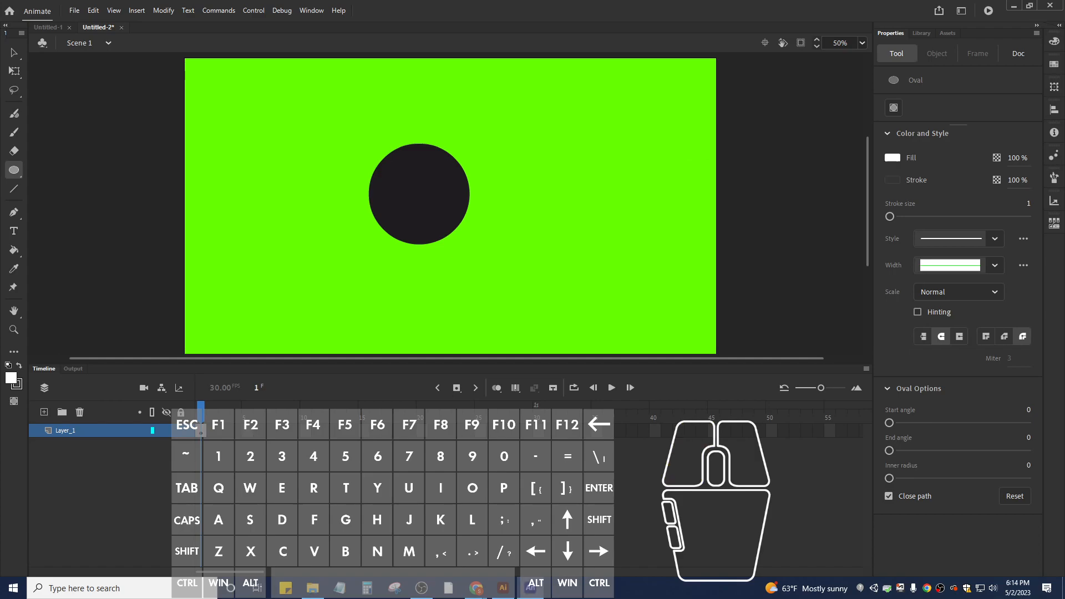
pyautogui.press('v')
pyautogui.click(418, 194)
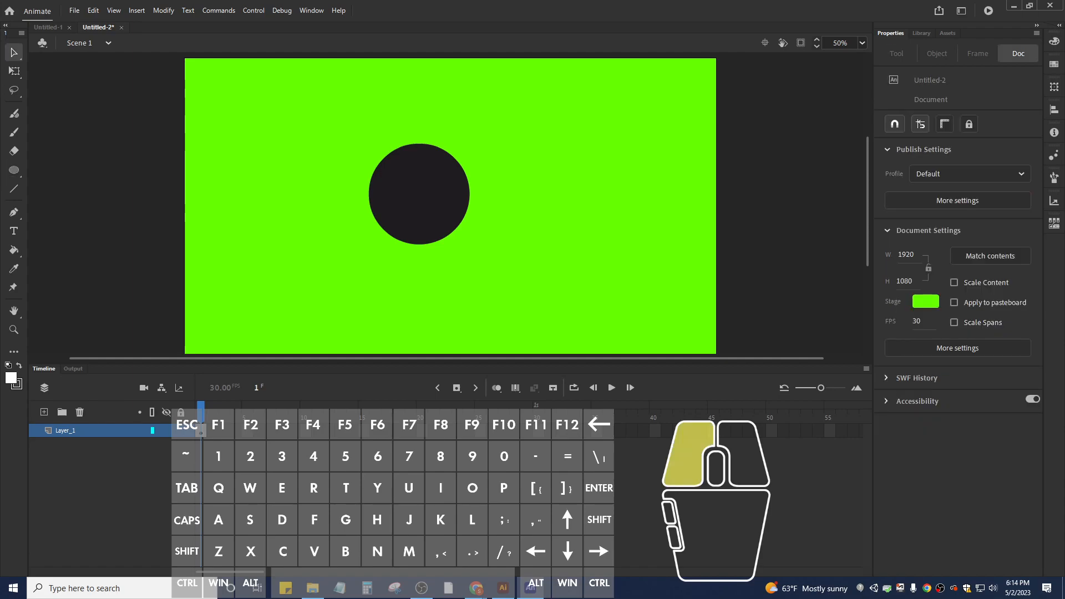
pyautogui.click(892, 238)
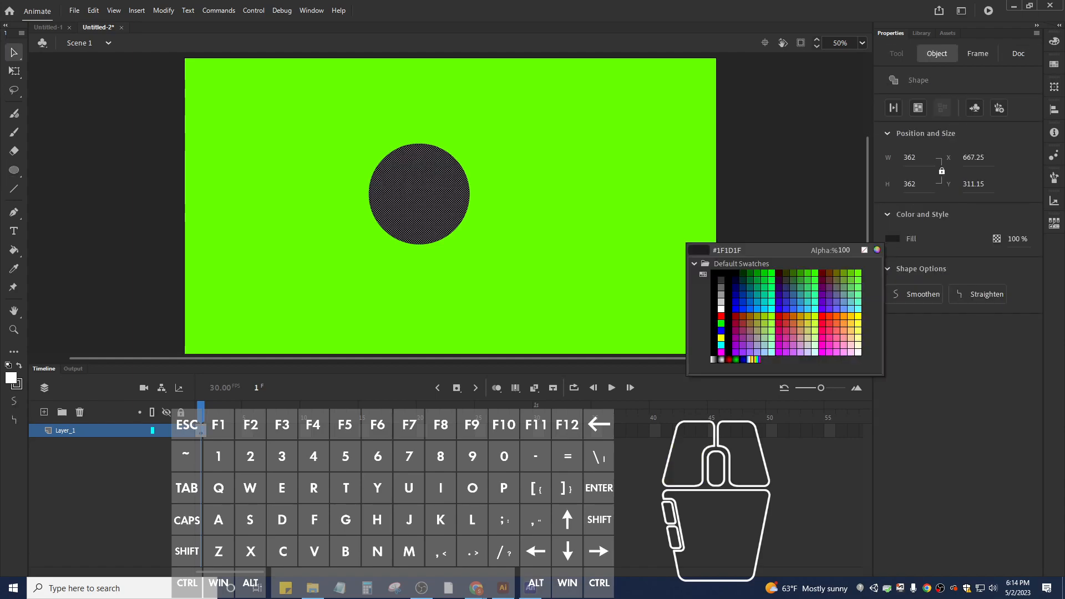
pyautogui.click(721, 311)
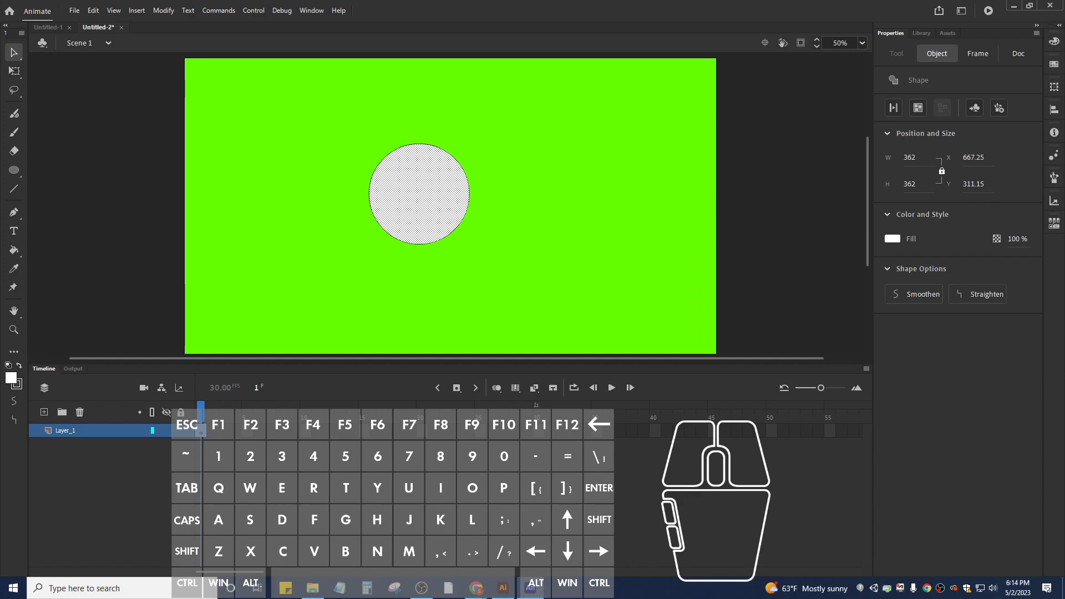
pyautogui.click(892, 239)
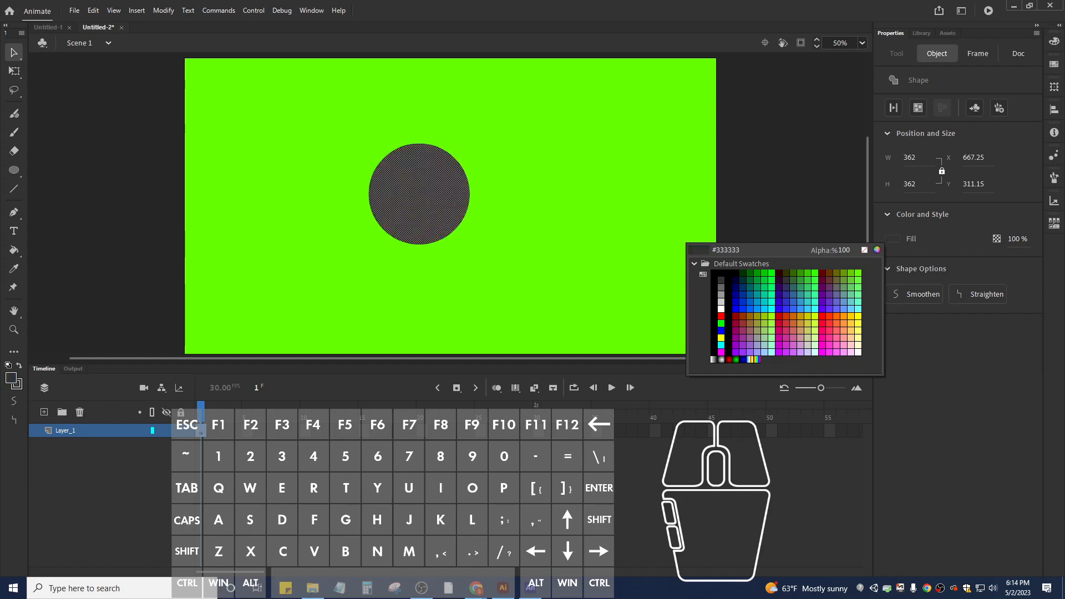
pyautogui.click(721, 309)
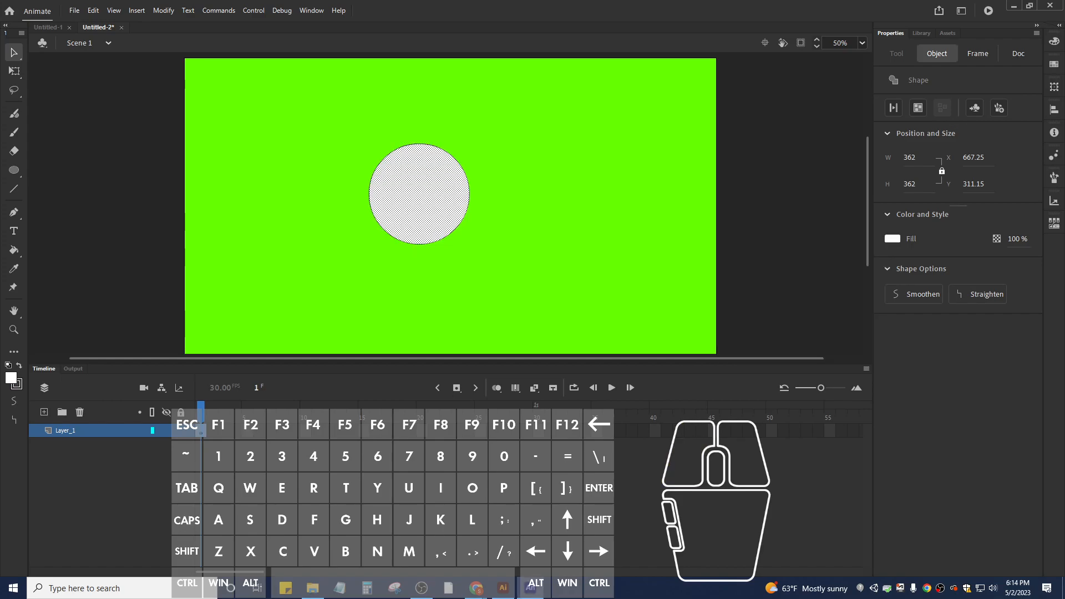
# Try the color picker's different color modes and fill the circle with orange FF9B2F.
pyautogui.click(891, 238)
pyautogui.click(873, 249)
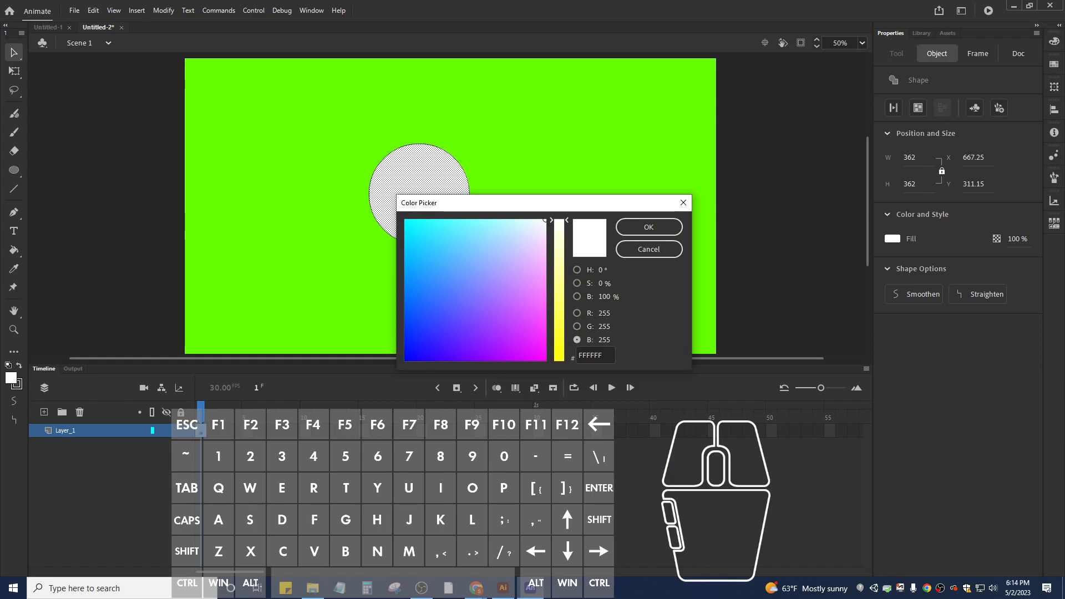
pyautogui.click(577, 326)
pyautogui.click(577, 312)
pyautogui.click(576, 270)
pyautogui.click(577, 283)
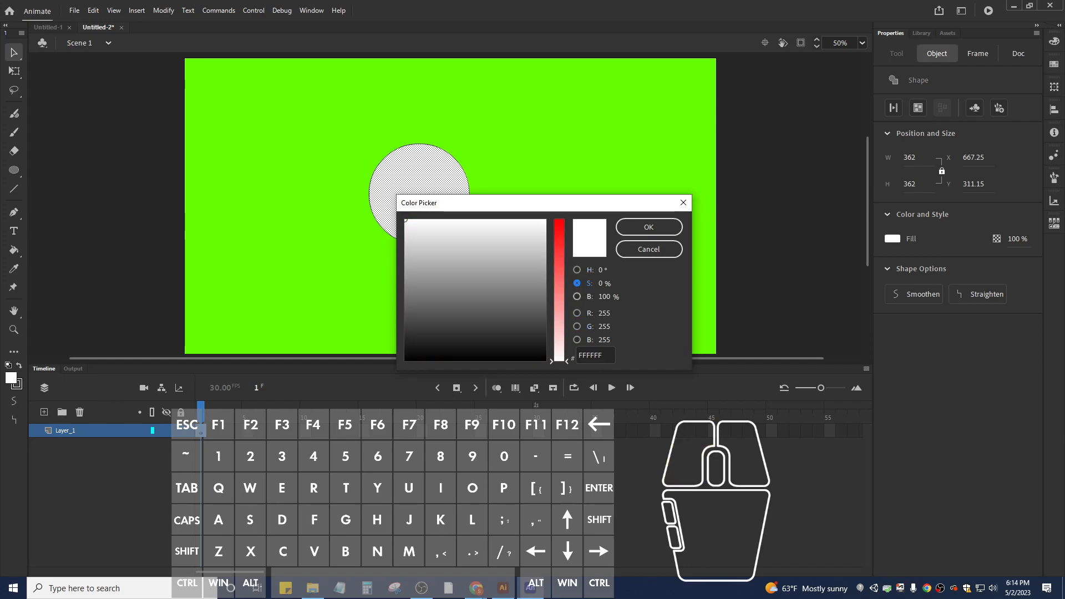
pyautogui.click(576, 296)
pyautogui.click(576, 313)
pyautogui.click(576, 296)
pyautogui.click(412, 263)
pyautogui.moveTo(412, 263); pyautogui.dragTo(417, 245)
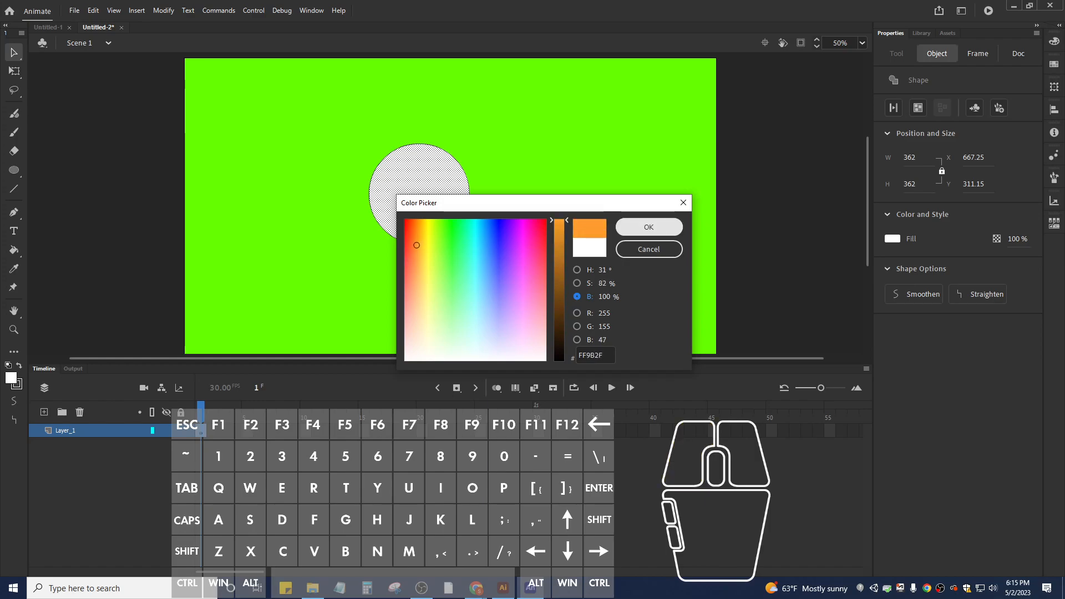
pyautogui.click(648, 227)
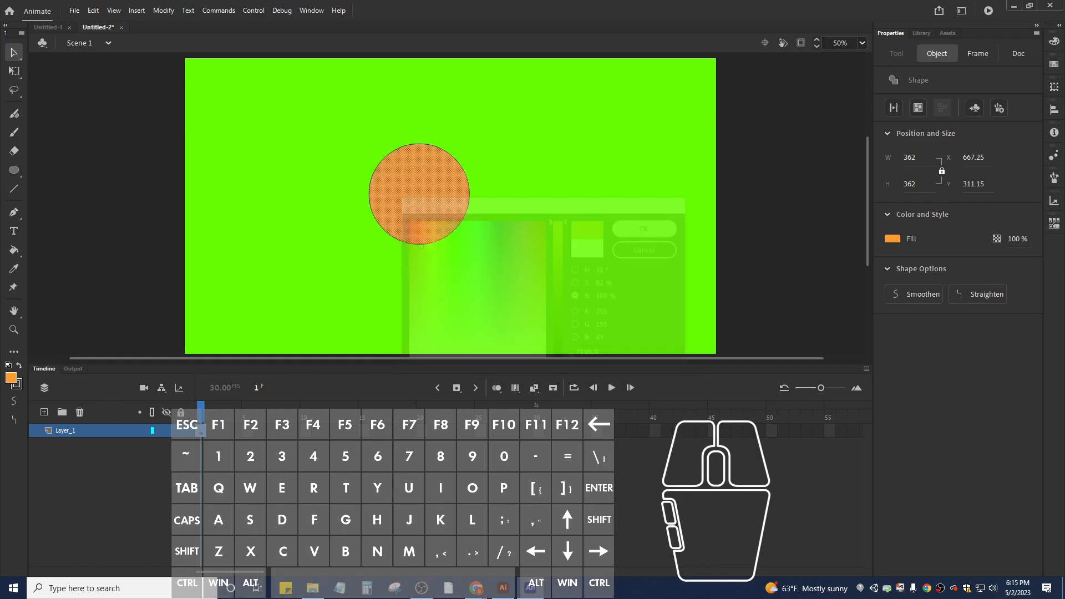
# Change the circle's fill to a dark golden brown from the default swatches.
pyautogui.click(892, 238)
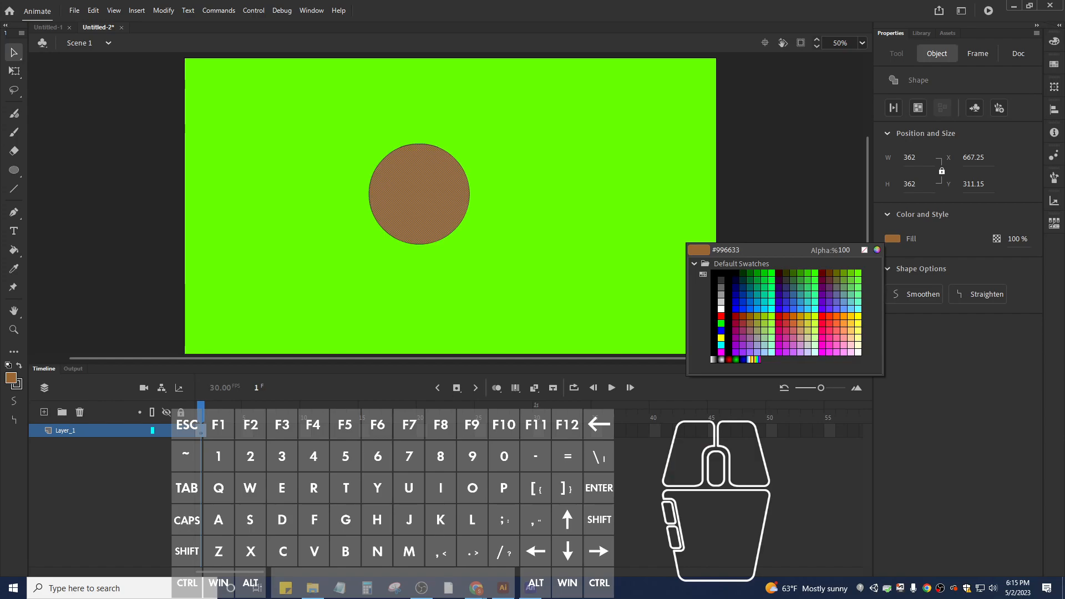
pyautogui.click(750, 316)
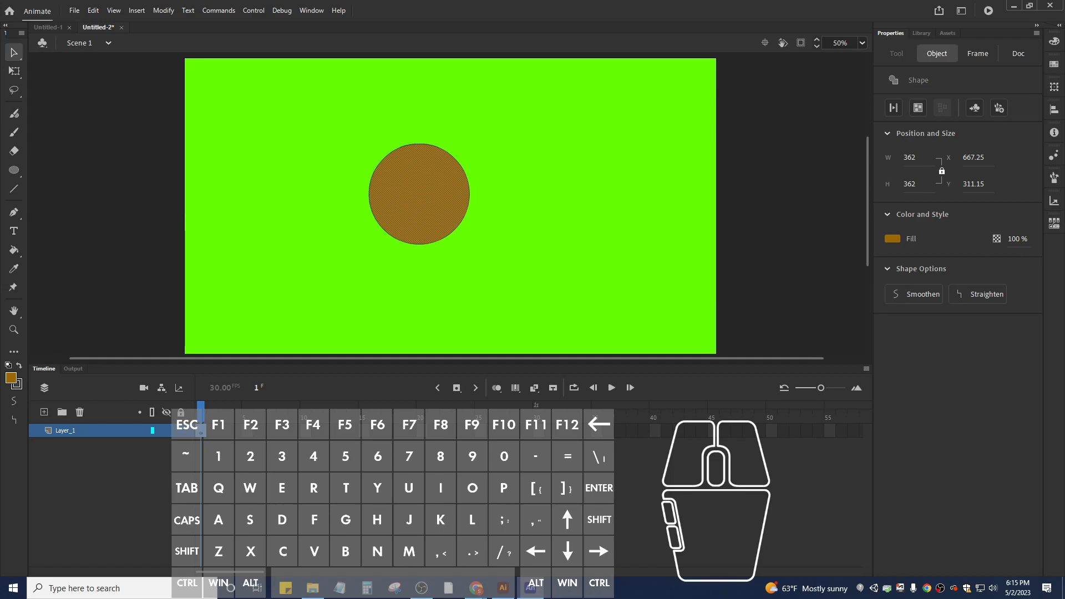
# Try to draw a closed almond-shaped eye outline over the brown circle with the Pen tool.
pyautogui.click(14, 212)
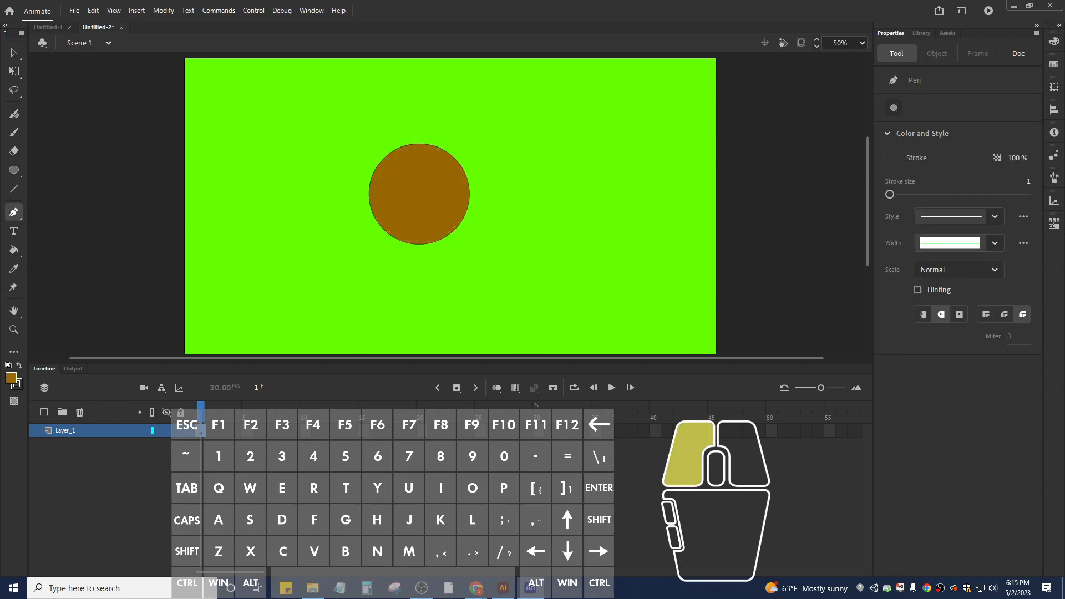
pyautogui.moveTo(260, 114); pyautogui.dragTo(249, 192)
pyautogui.moveTo(519, 168); pyautogui.dragTo(563, 223)
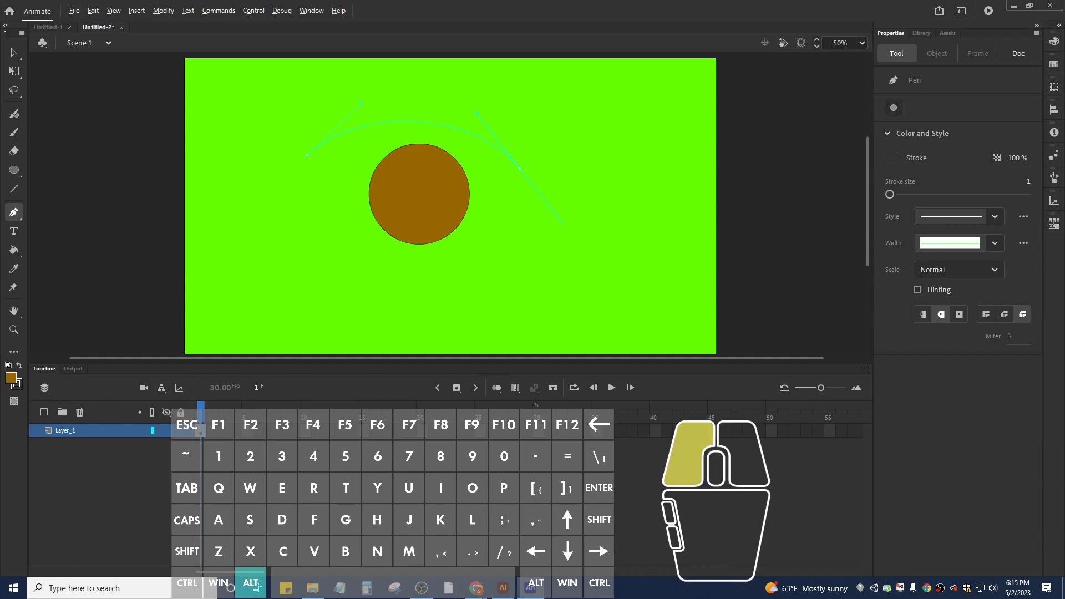
pyautogui.moveTo(467, 229); pyautogui.dragTo(461, 226)
pyautogui.click(307, 156)
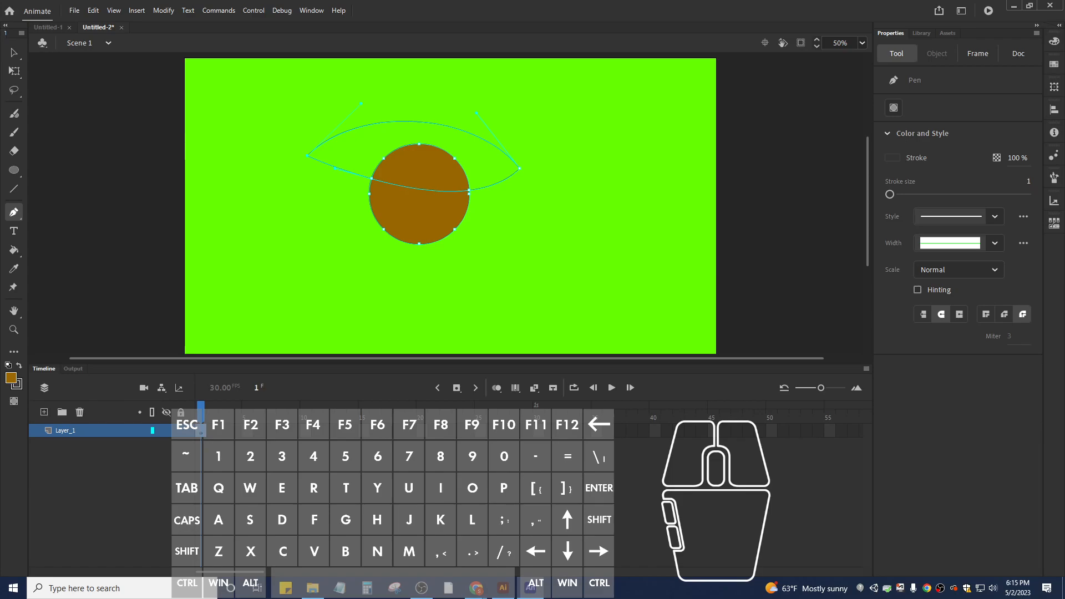
pyautogui.hotkey('ctrl', 'z')
# Add a new layer above the circle's layer and rename the circle's layer Eyeball.
pyautogui.click(44, 412)
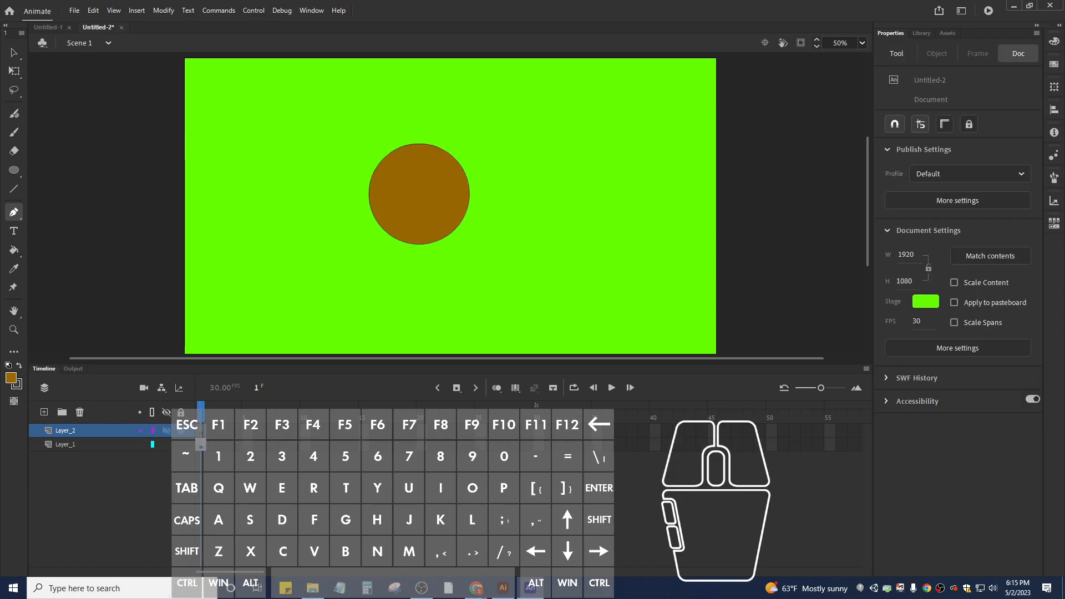
pyautogui.click(65, 444)
pyautogui.doubleClick(65, 444)
pyautogui.write('Eyeball')
pyautogui.press('Return')
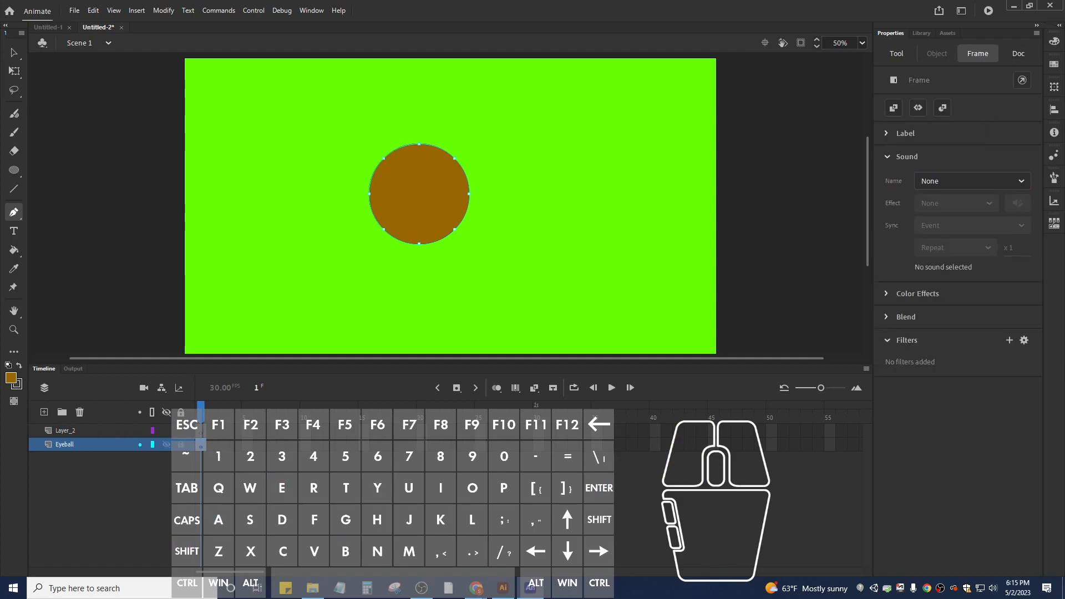
# Rename the new upper layer EyeShape.
pyautogui.click(65, 430)
pyautogui.doubleClick(64, 430)
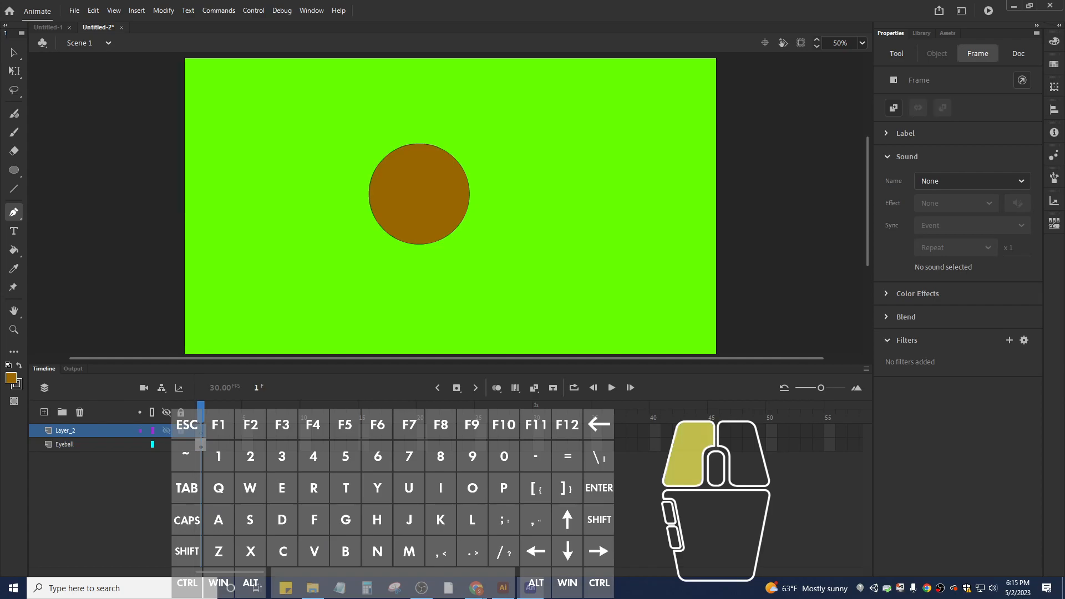
pyautogui.write('EyeShape')
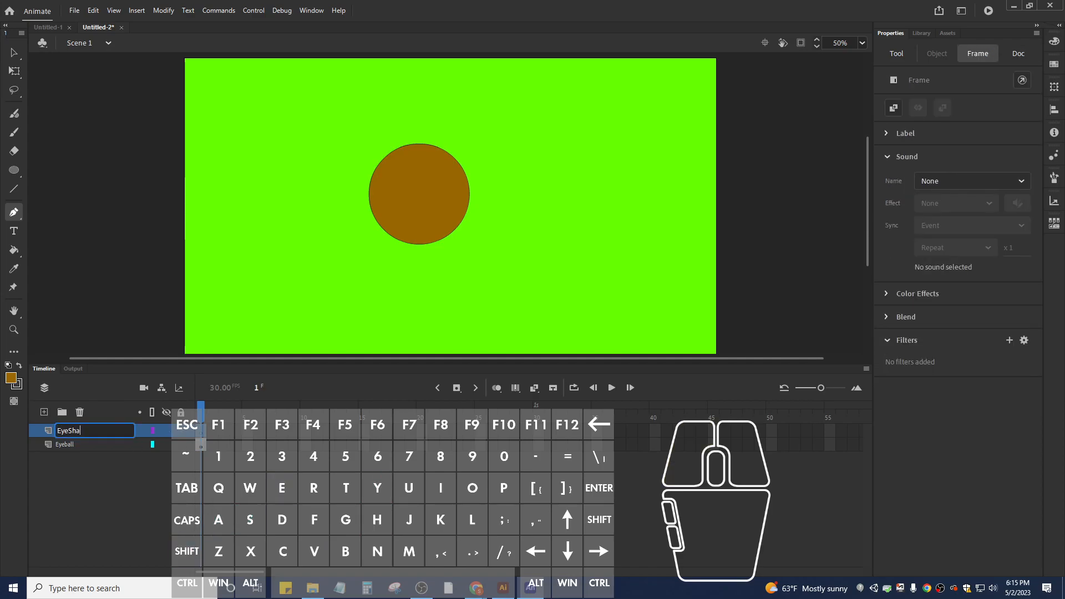
pyautogui.press('Return')
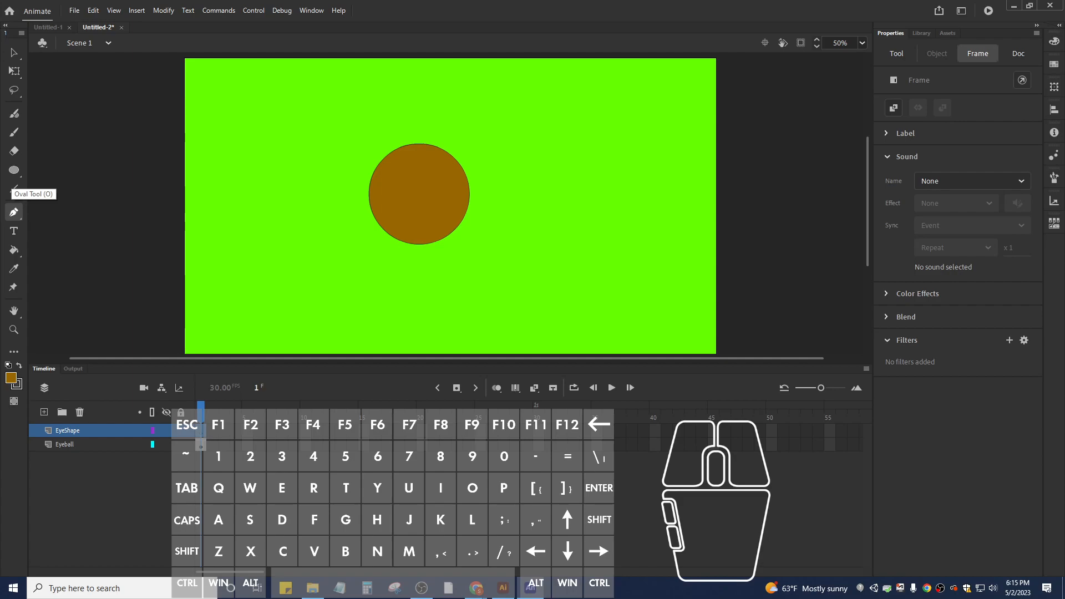
# Draw a wide, flat oval about 884 by 186 px across the brown circle on the EyeShape layer.
pyautogui.click(14, 170)
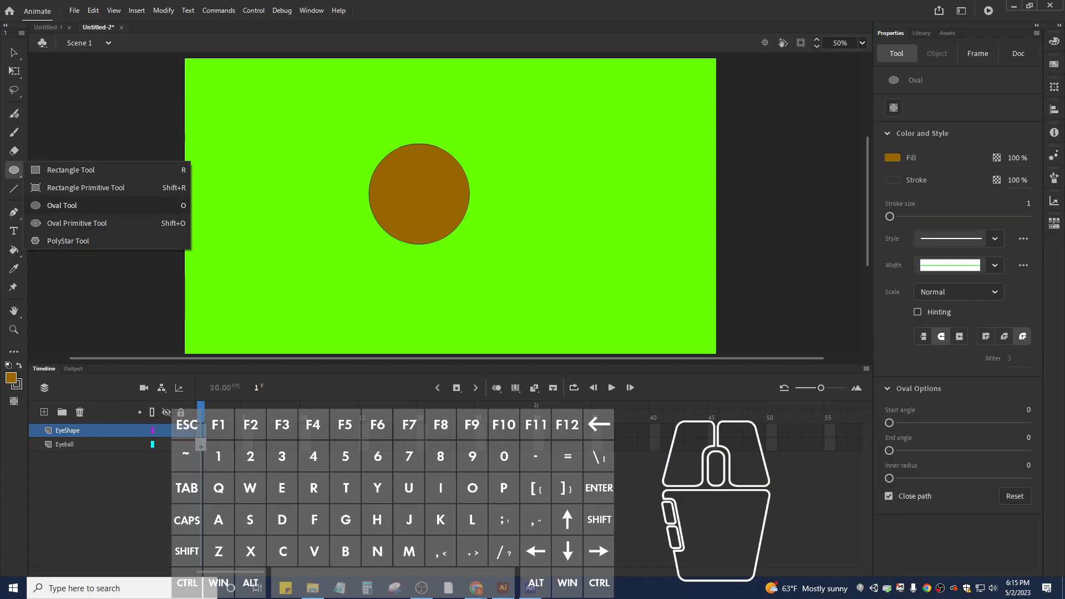
pyautogui.click(62, 205)
pyautogui.moveTo(300, 166); pyautogui.dragTo(545, 218)
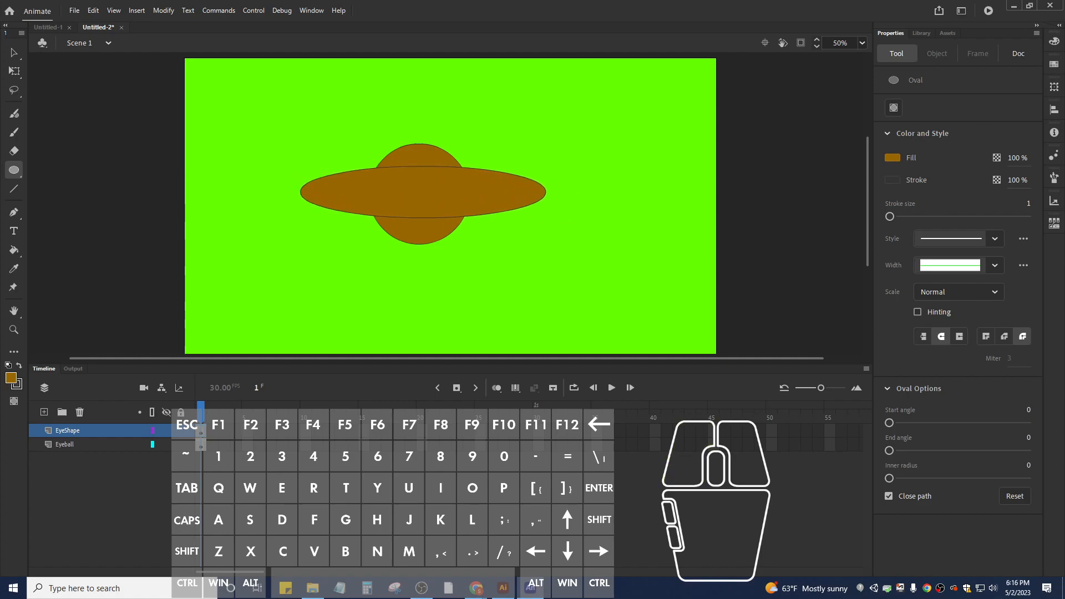
# Change the oval's fill to white from the default swatches.
pyautogui.click(14, 52)
pyautogui.click(423, 192)
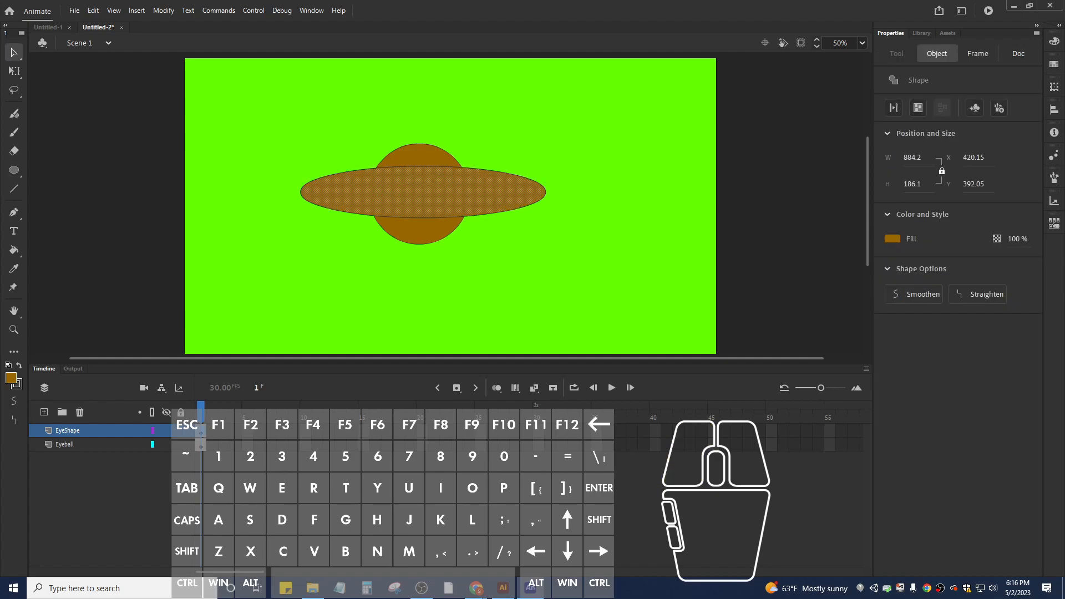
pyautogui.click(892, 238)
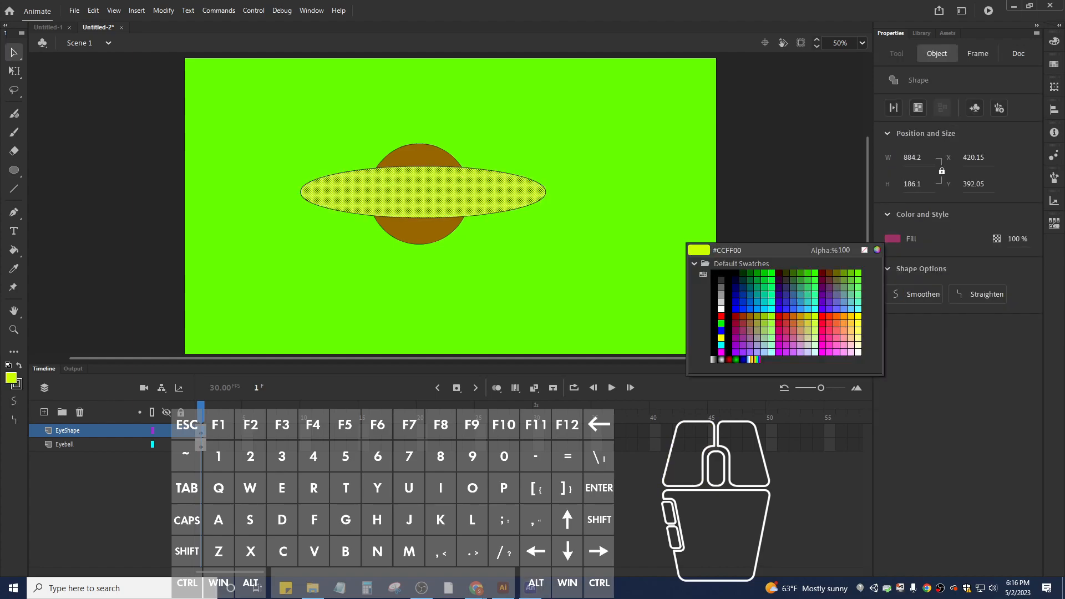
pyautogui.click(720, 308)
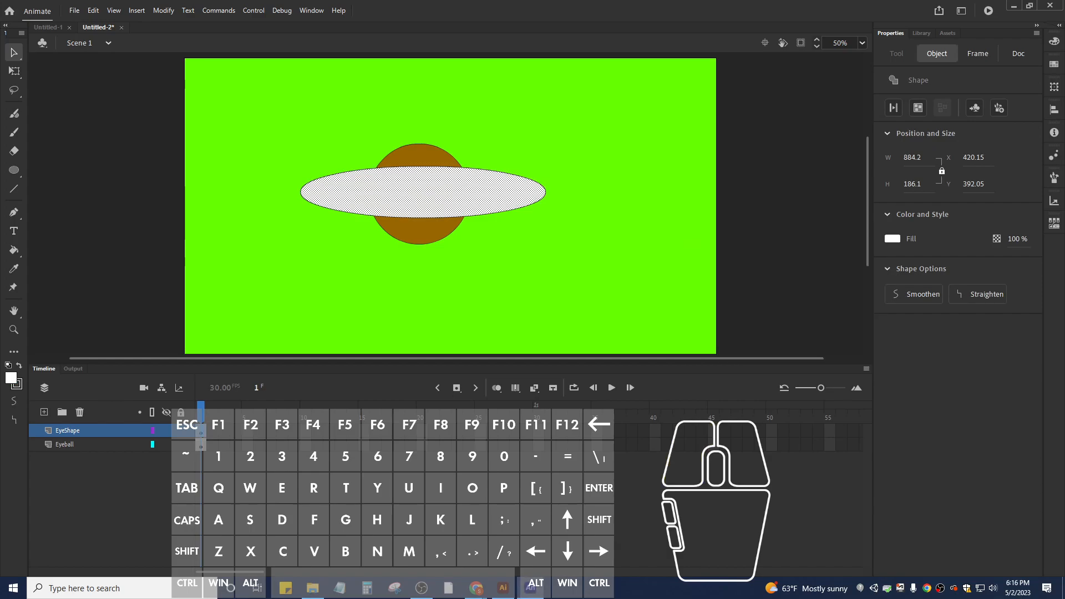
# Delete the outline stroke around the white oval.
pyautogui.click(200, 430)
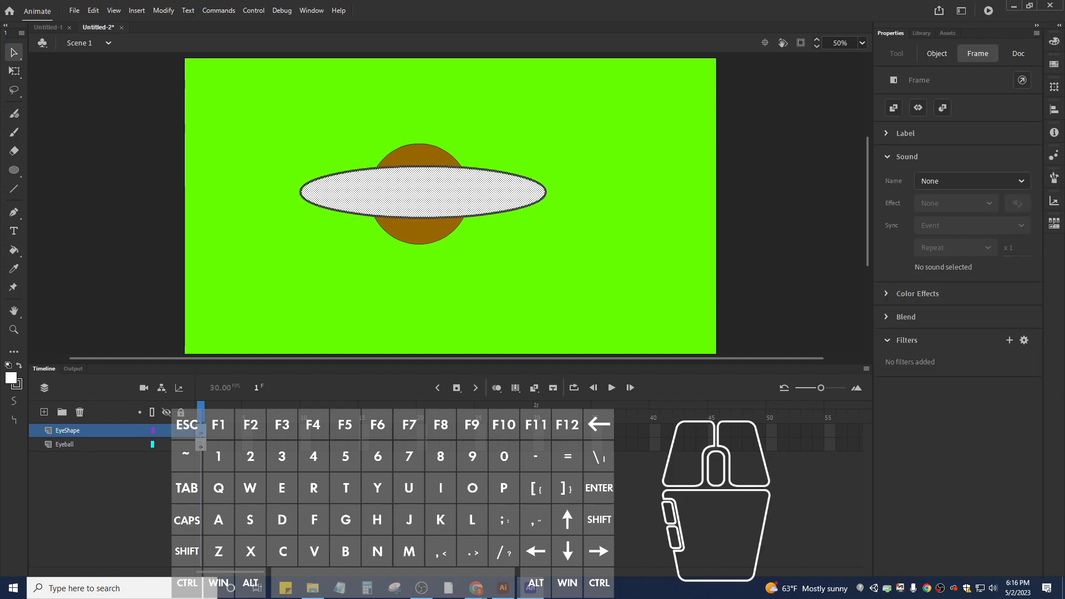
pyautogui.press('Escape')
pyautogui.click(423, 192)
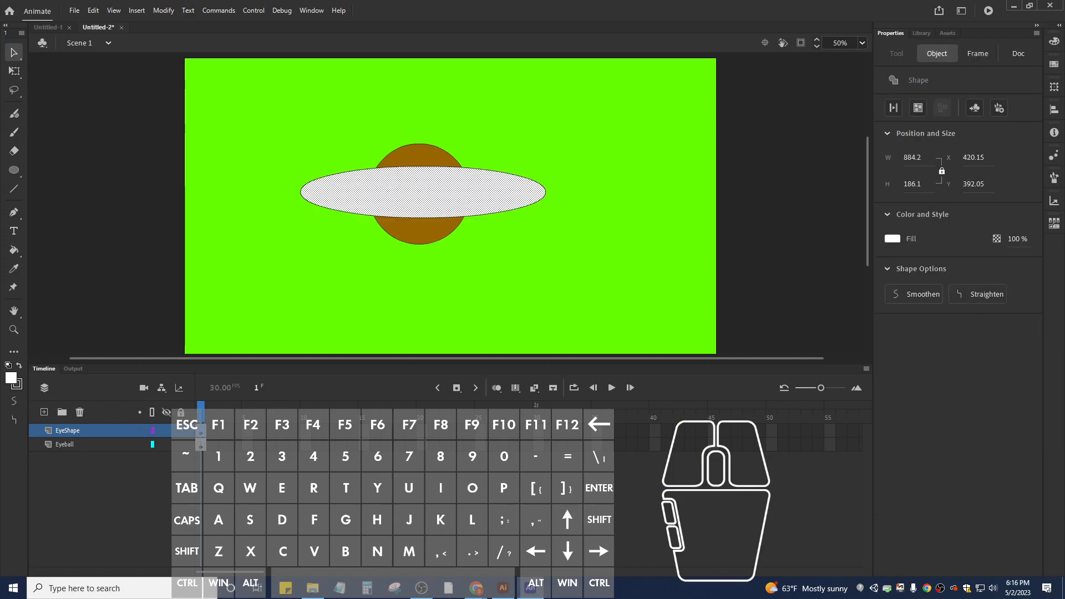
pyautogui.click(423, 166)
pyautogui.press('Delete')
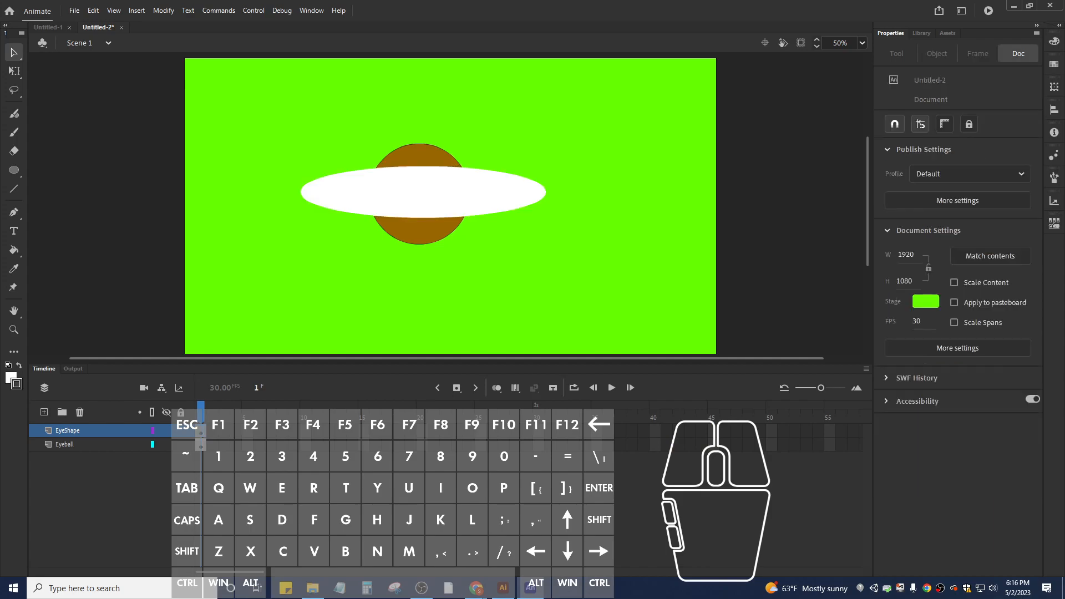
pyautogui.click(422, 192)
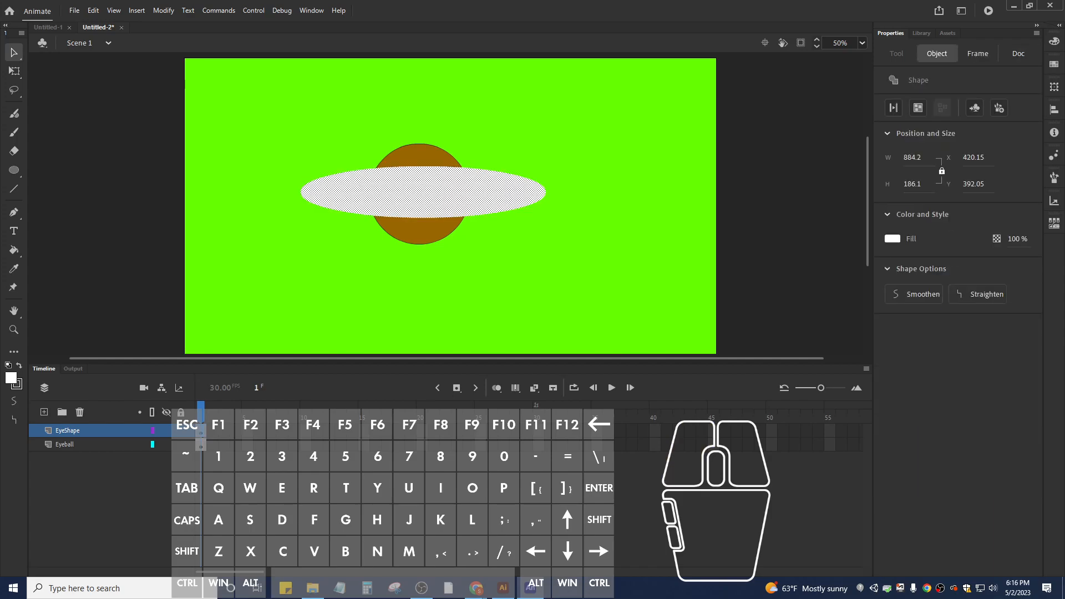
pyautogui.click(418, 230)
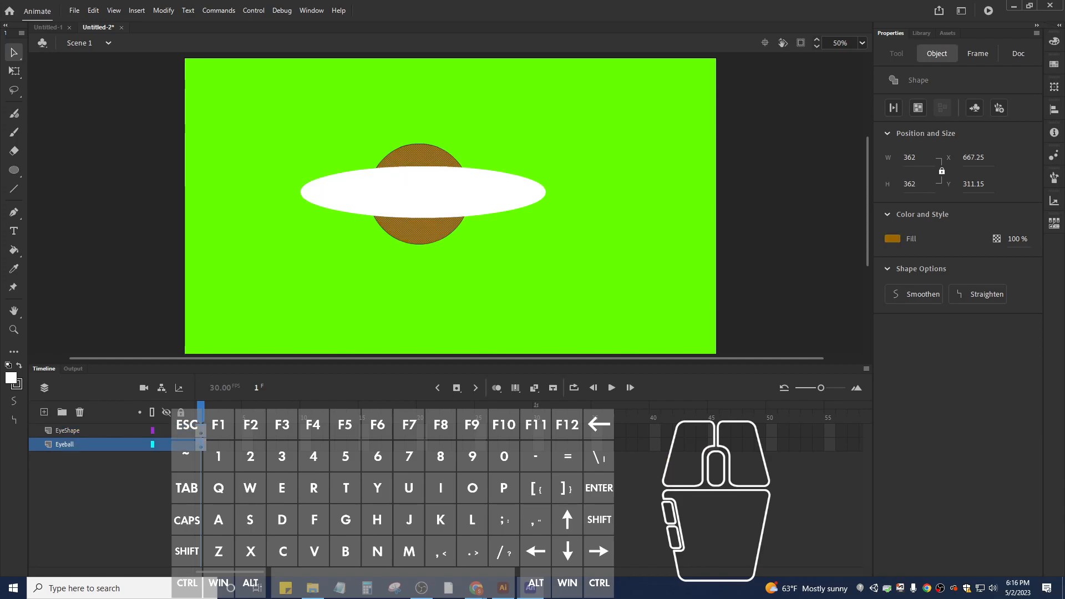
pyautogui.click(422, 192)
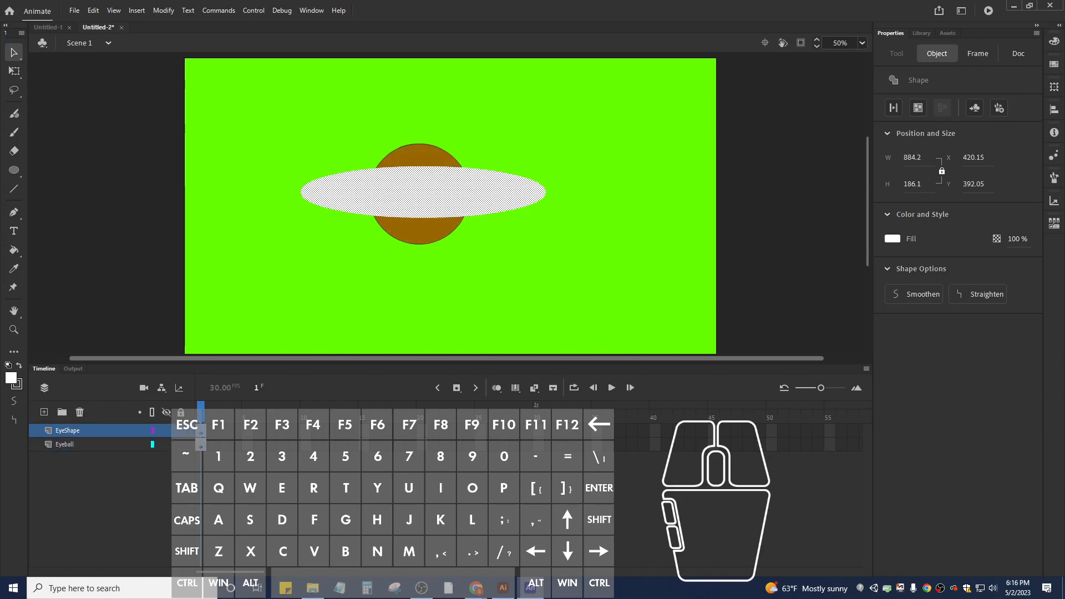
pyautogui.moveTo(68, 430); pyautogui.dragTo(67, 438)
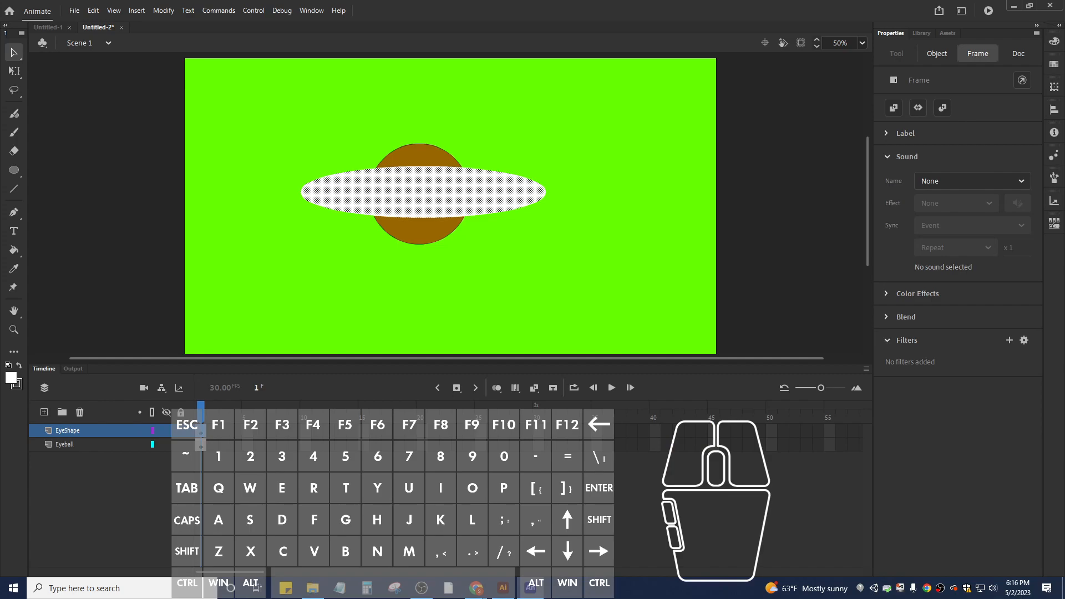
# With the Pen tool, sharpen the oval's right end point and remove the two upper diagonal anchor points.
pyautogui.click(14, 212)
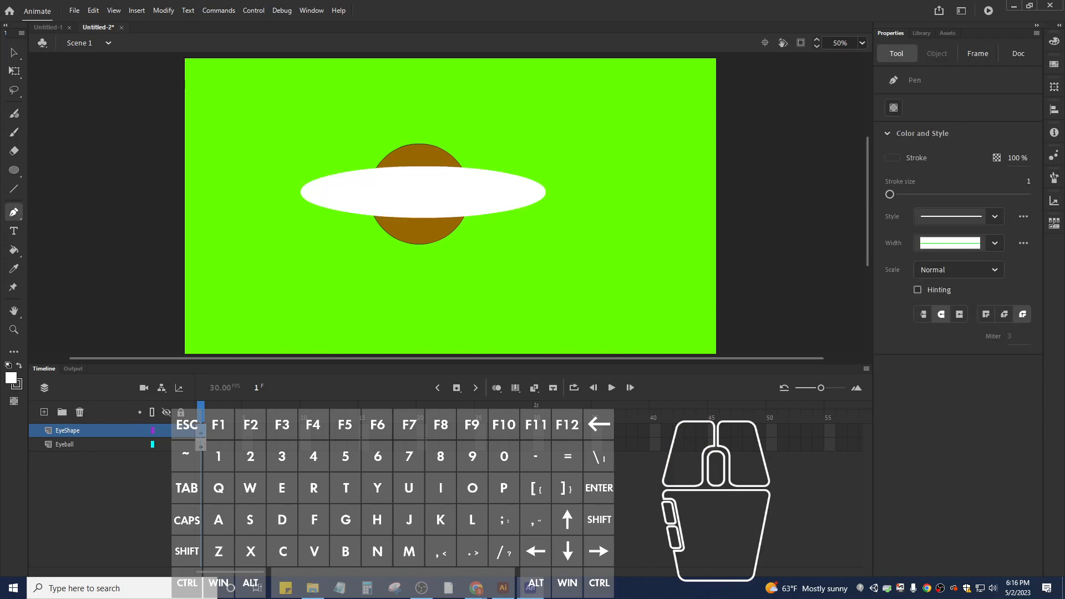
pyautogui.keyDown('ctrl'); pyautogui.click(422, 192); pyautogui.keyUp('ctrl')
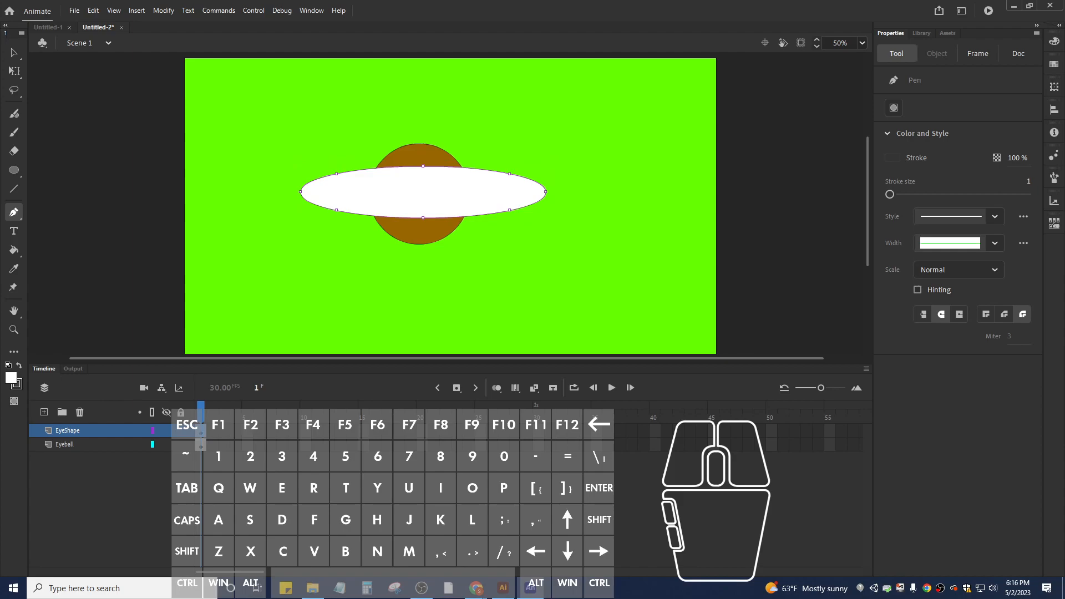
pyautogui.press('ctrl')
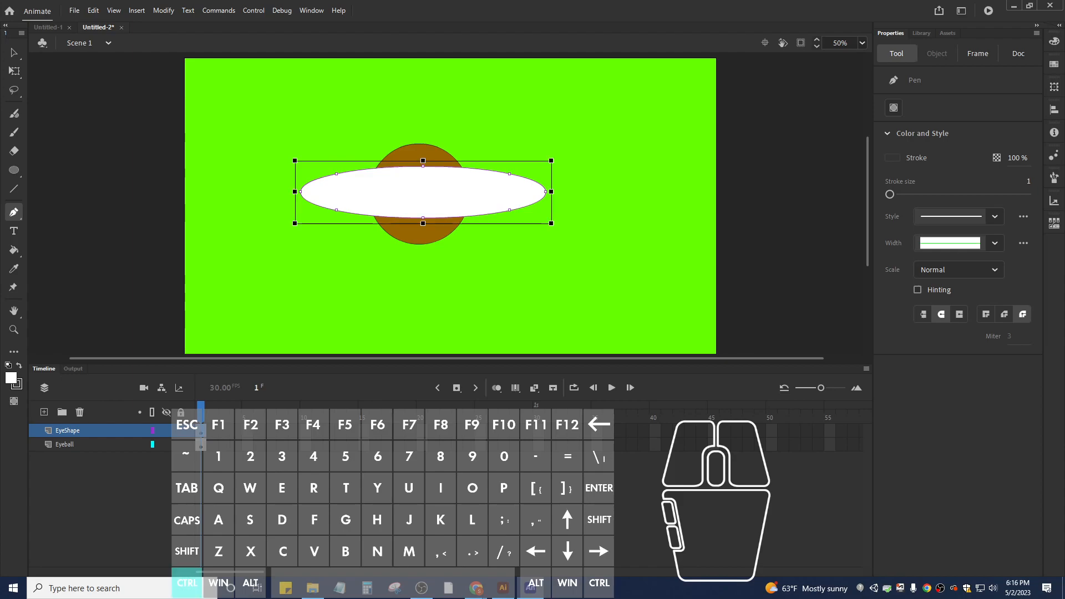
pyautogui.click(545, 191)
pyautogui.click(509, 173)
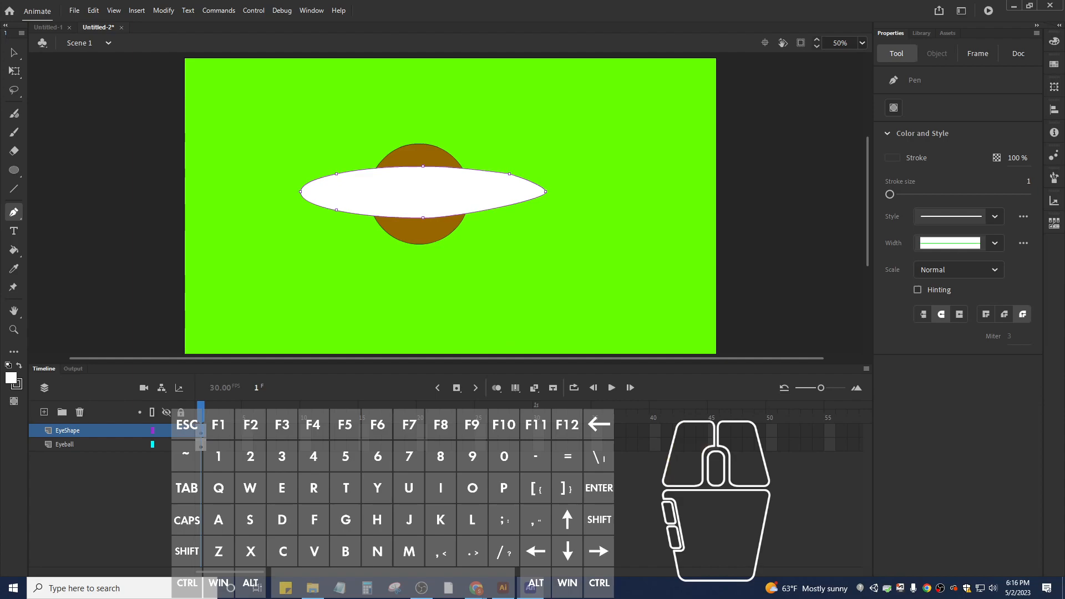
pyautogui.click(509, 173)
pyautogui.click(336, 173)
pyautogui.click(336, 173)
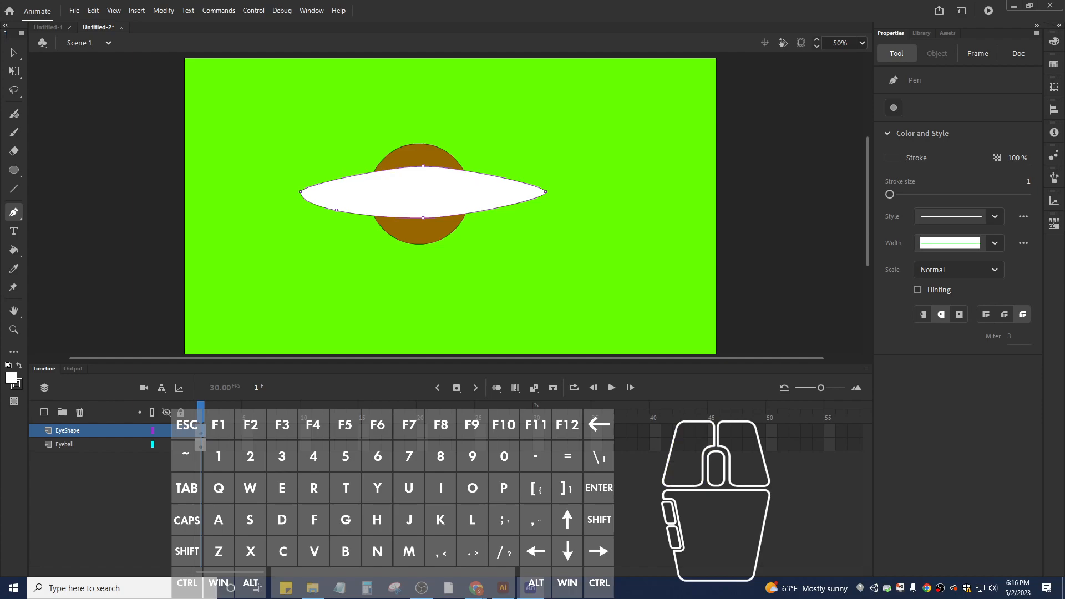
# Remove the oval's lower and top anchor points and pull curve handles out of its right end point.
pyautogui.click(336, 209)
pyautogui.click(336, 210)
pyautogui.click(509, 209)
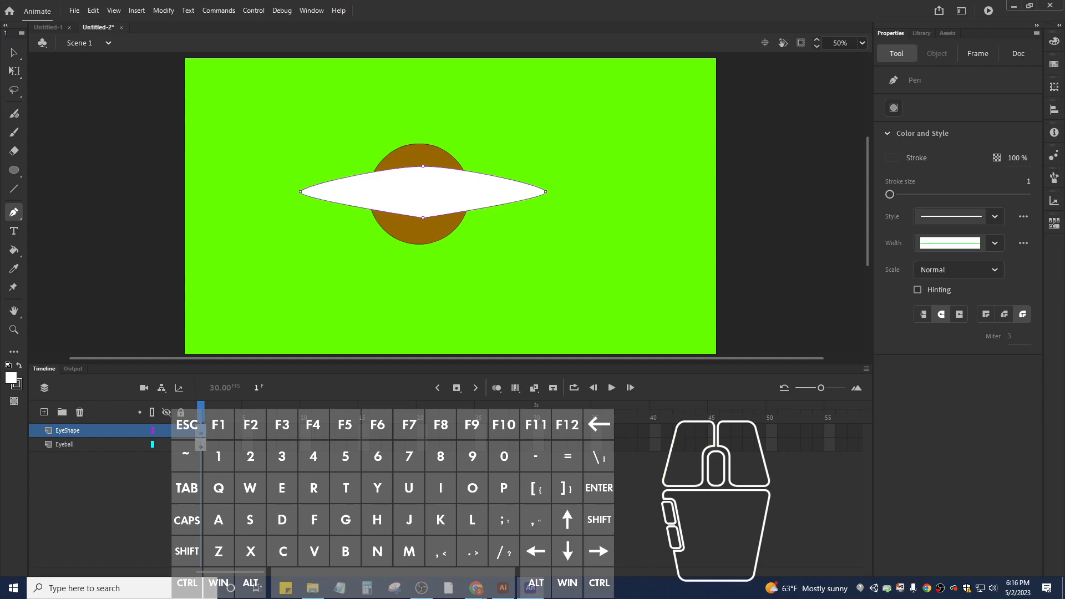
pyautogui.click(422, 217)
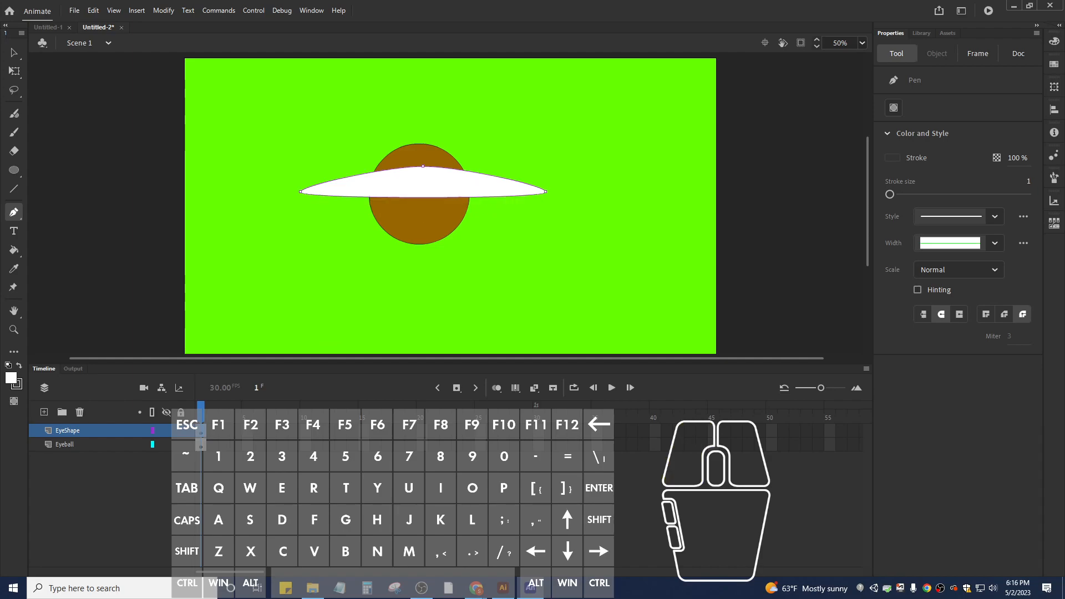
pyautogui.keyDown('alt'); pyautogui.moveTo(545, 191); pyautogui.dragTo(544, 248); pyautogui.keyUp('alt')
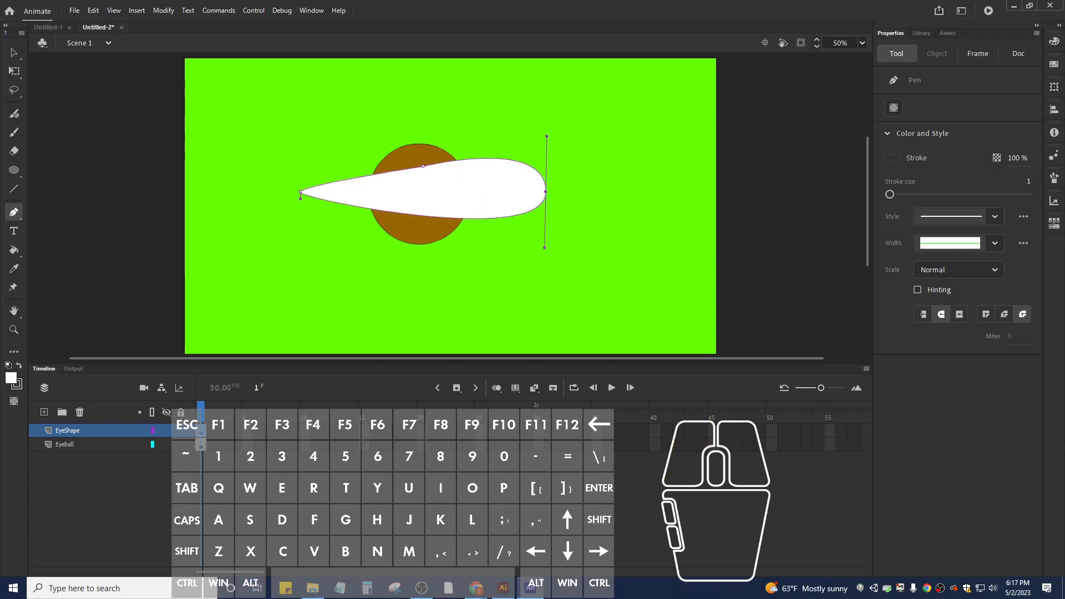
pyautogui.click(423, 165)
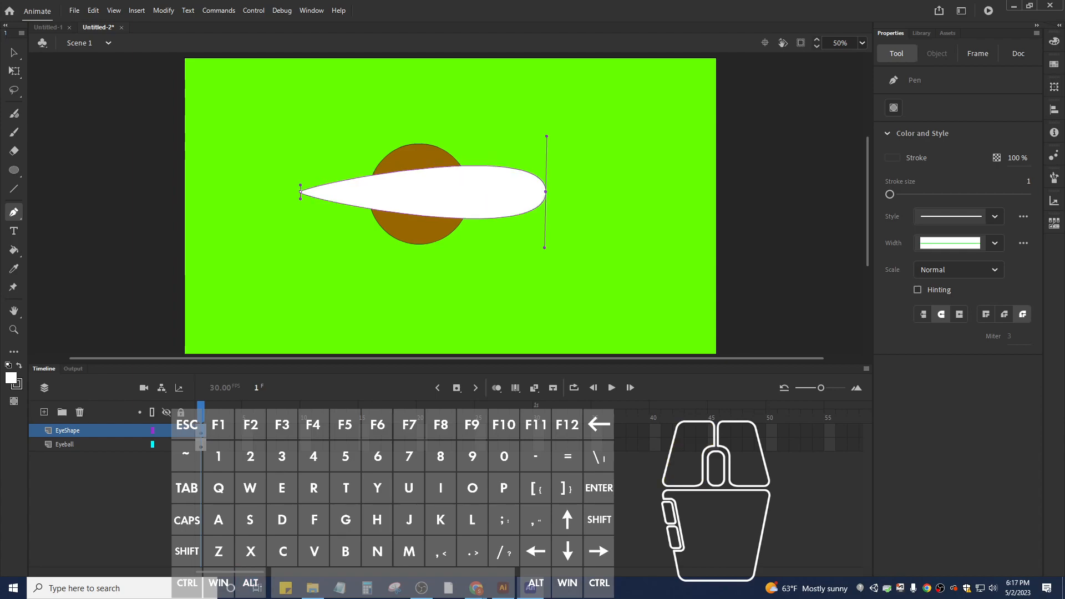
# Raise the shape's left corner, lower its right corner and adjust both corners' curve handles to form a slanted almond-shaped eye.
pyautogui.press('ctrl')
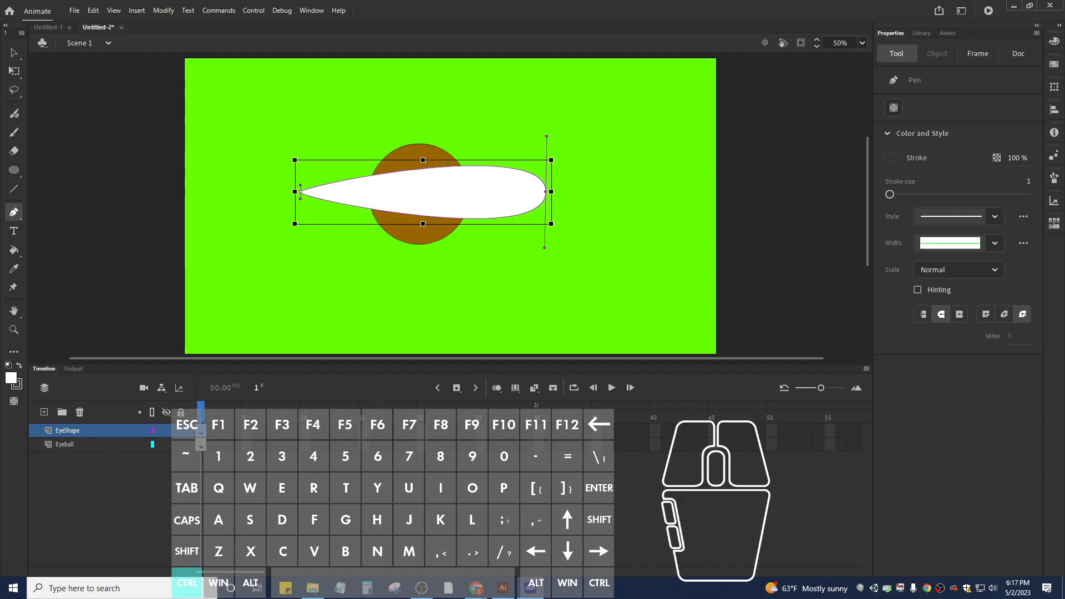
pyautogui.moveTo(300, 192); pyautogui.dragTo(341, 225)
pyautogui.press('alt')
pyautogui.keyDown('ctrl'); pyautogui.click(545, 191); pyautogui.keyUp('ctrl')
pyautogui.moveTo(545, 191); pyautogui.dragTo(469, 242)
pyautogui.press('alt')
pyautogui.moveTo(545, 217); pyautogui.dragTo(602, 190)
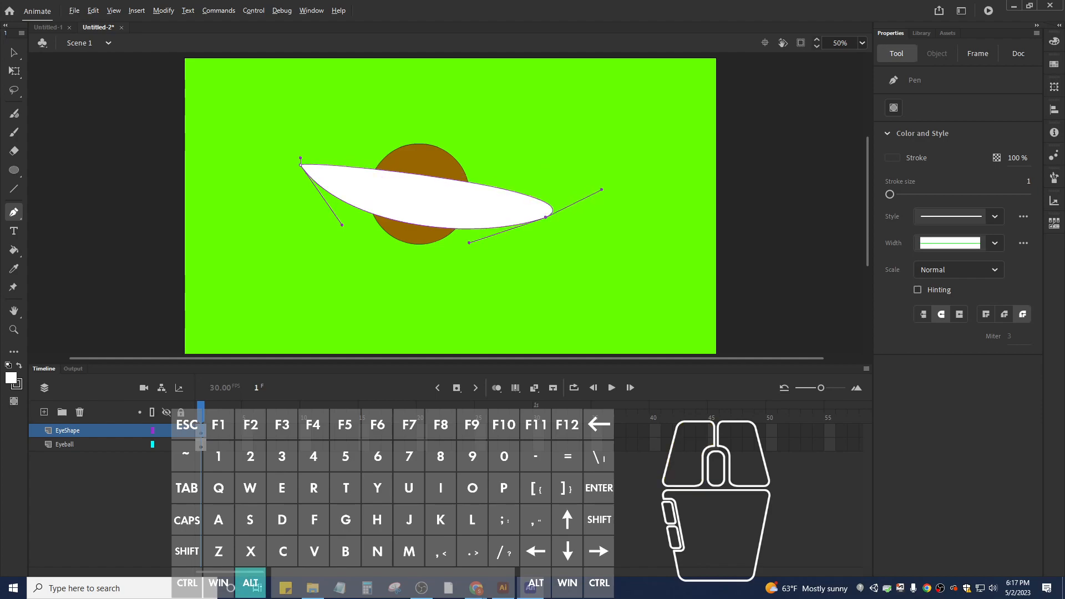
pyautogui.moveTo(545, 217); pyautogui.dragTo(549, 128)
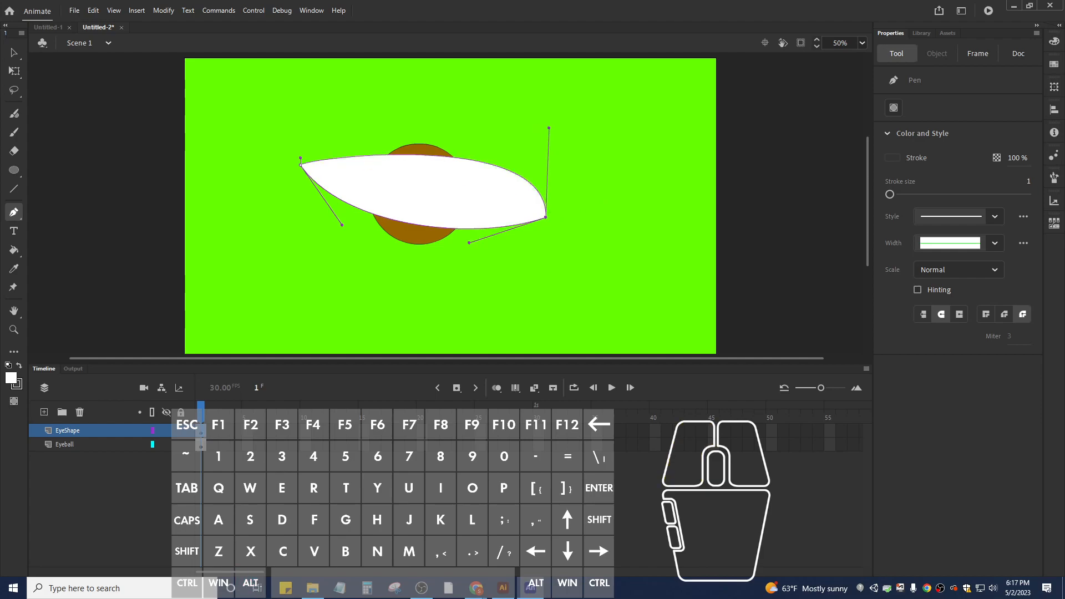
pyautogui.moveTo(300, 165); pyautogui.dragTo(348, 140)
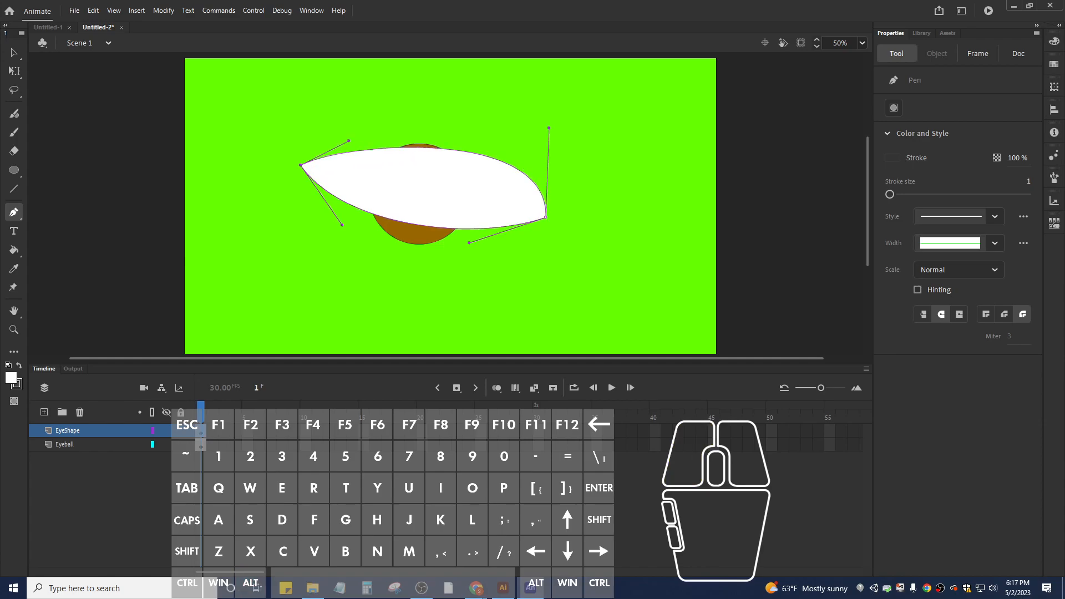
# Center the white eye shape behind the brown circle at about X 360, Y 351.5 and move the EyeShape layer below Eyeball.
pyautogui.click(14, 52)
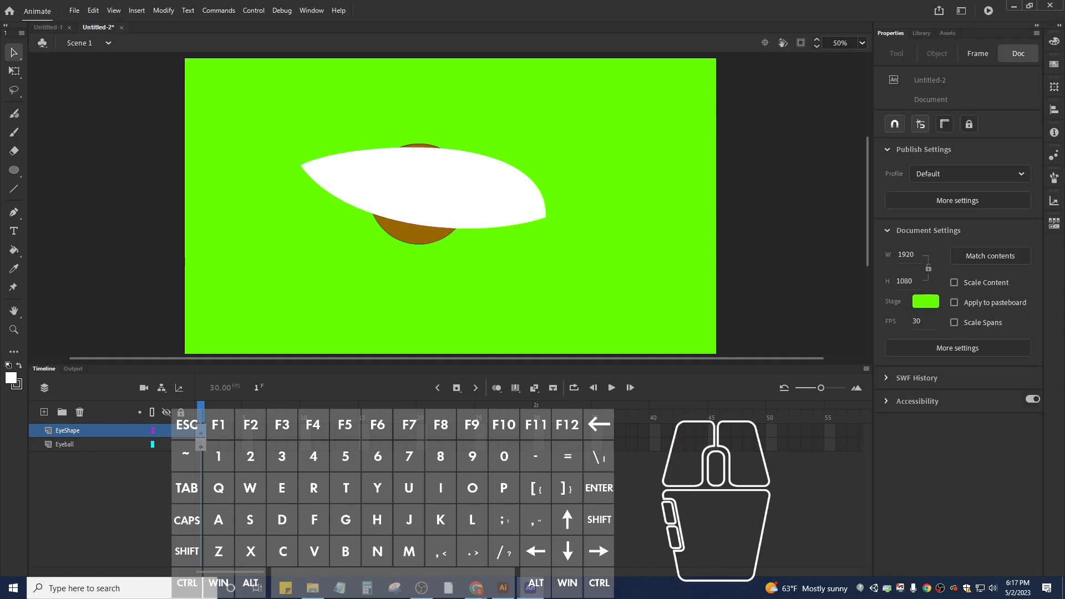
pyautogui.moveTo(472, 206); pyautogui.dragTo(455, 214)
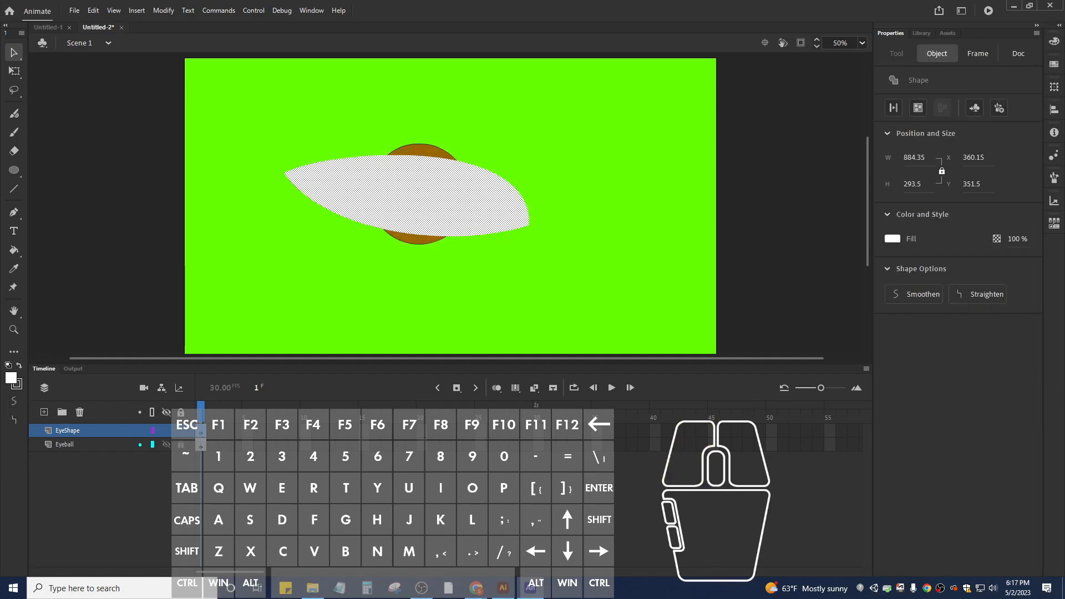
pyautogui.moveTo(166, 431); pyautogui.dragTo(166, 447)
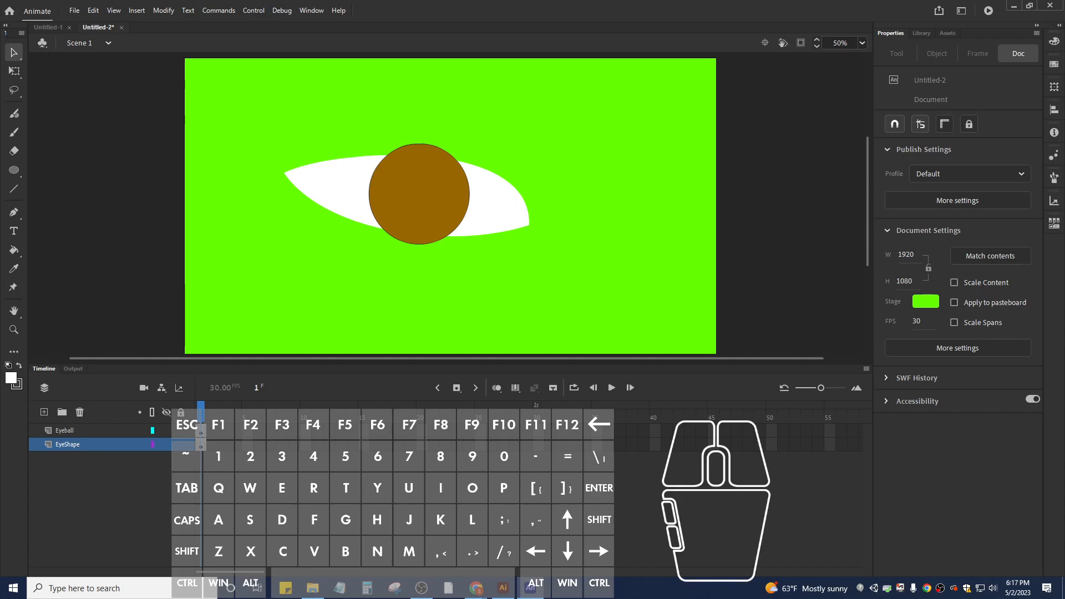
# Insert keyframes at frames 5, 15 and 20 on the Eyeball layer and return the playhead to frame 1.
pyautogui.click(64, 430)
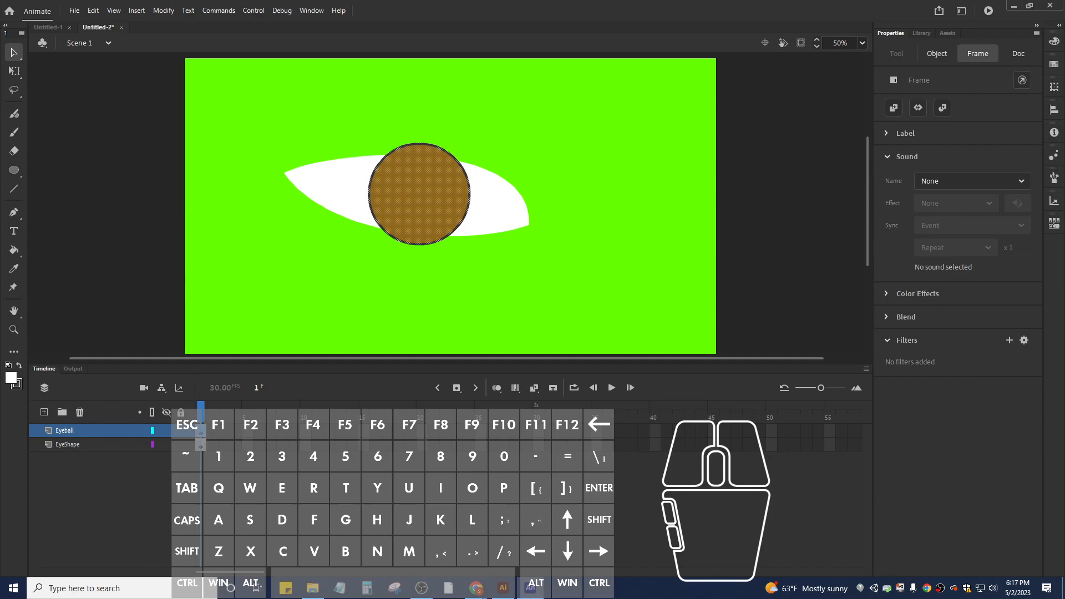
pyautogui.click(305, 430)
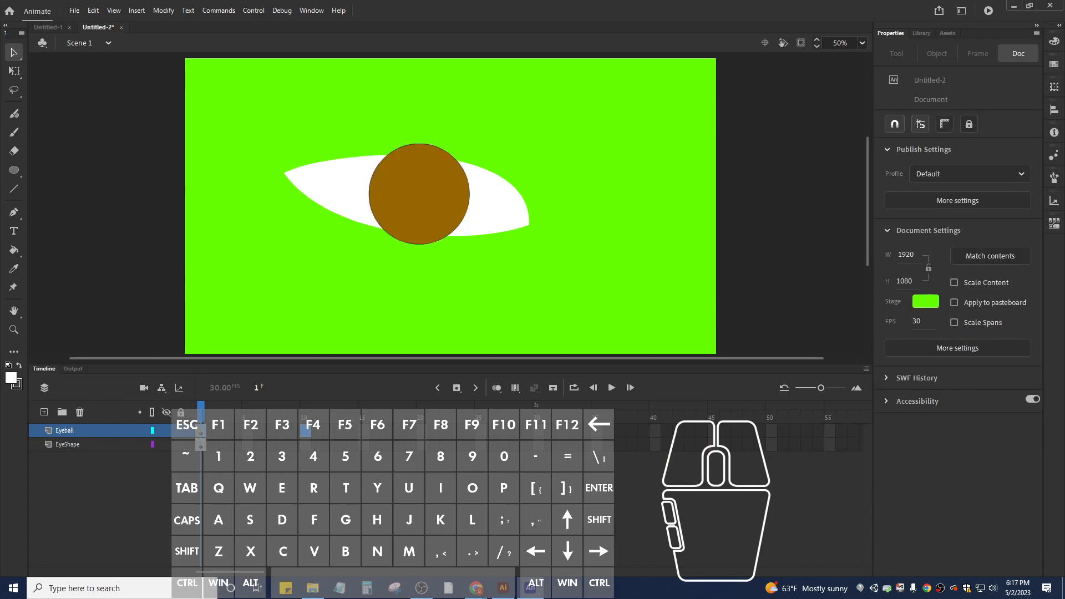
pyautogui.click(248, 430)
pyautogui.rightClick(249, 431)
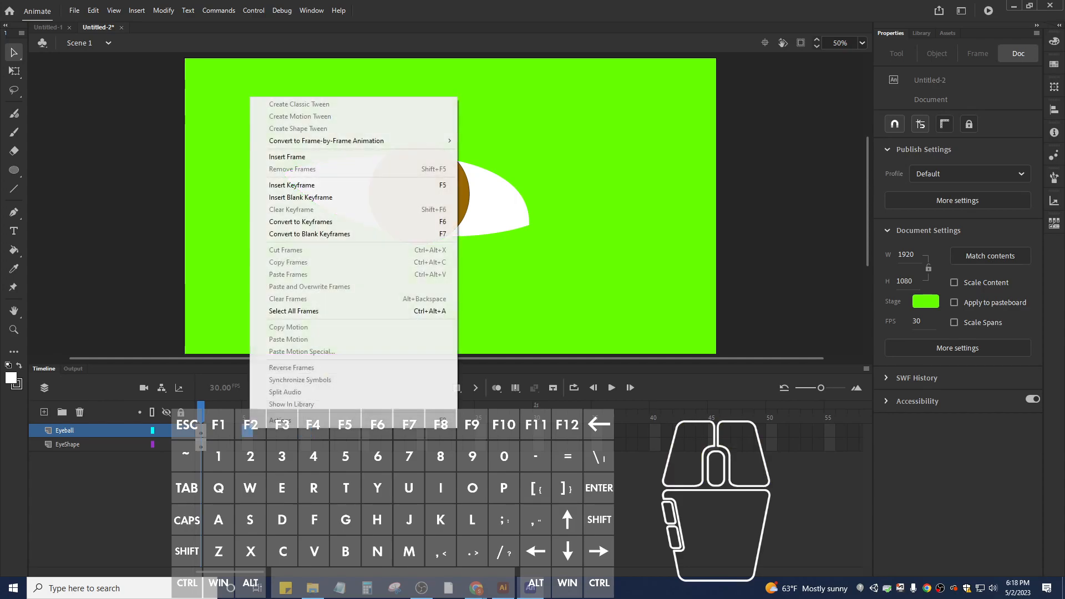
pyautogui.click(292, 185)
pyautogui.click(363, 430)
pyautogui.rightClick(363, 430)
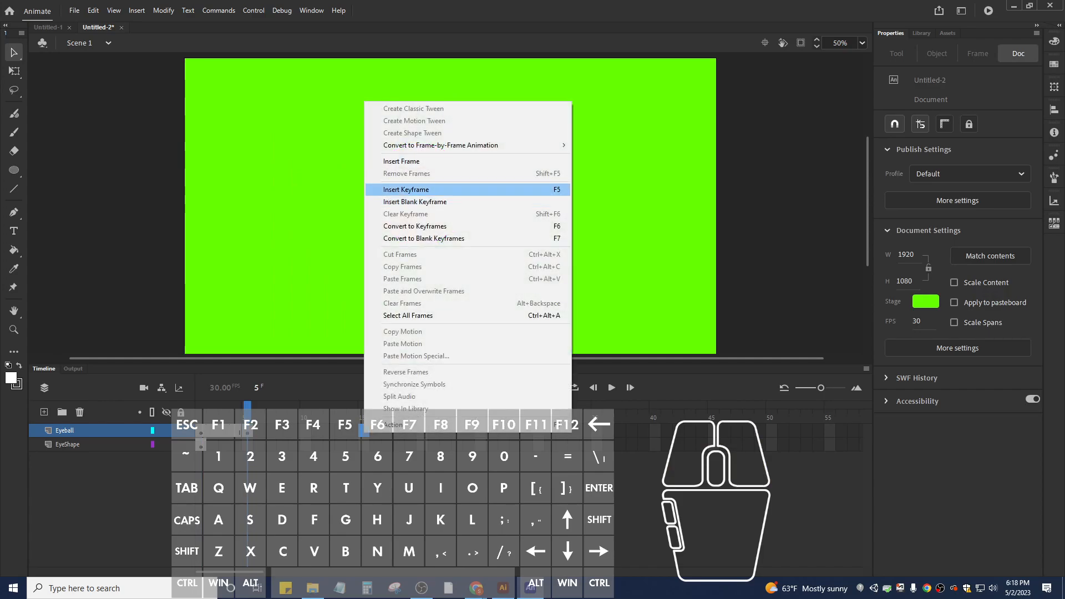
pyautogui.click(407, 189)
pyautogui.rightClick(421, 430)
pyautogui.click(461, 192)
pyautogui.click(212, 410)
pyautogui.moveTo(213, 410); pyautogui.dragTo(201, 410)
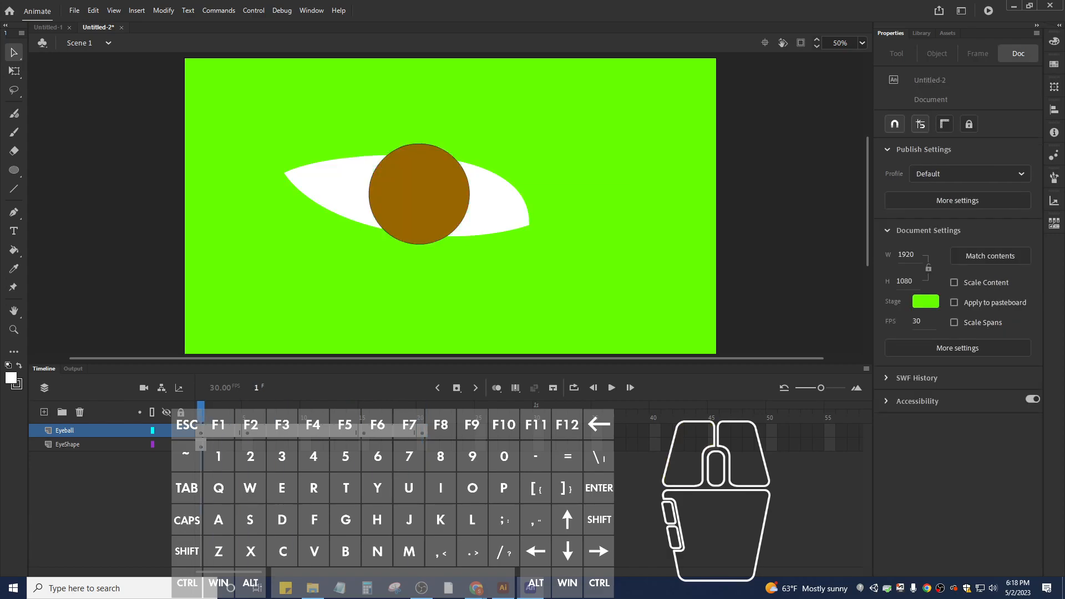
# Extend the EyeShape layer to frame 20 by inserting a frame there.
pyautogui.click(422, 444)
pyautogui.rightClick(421, 444)
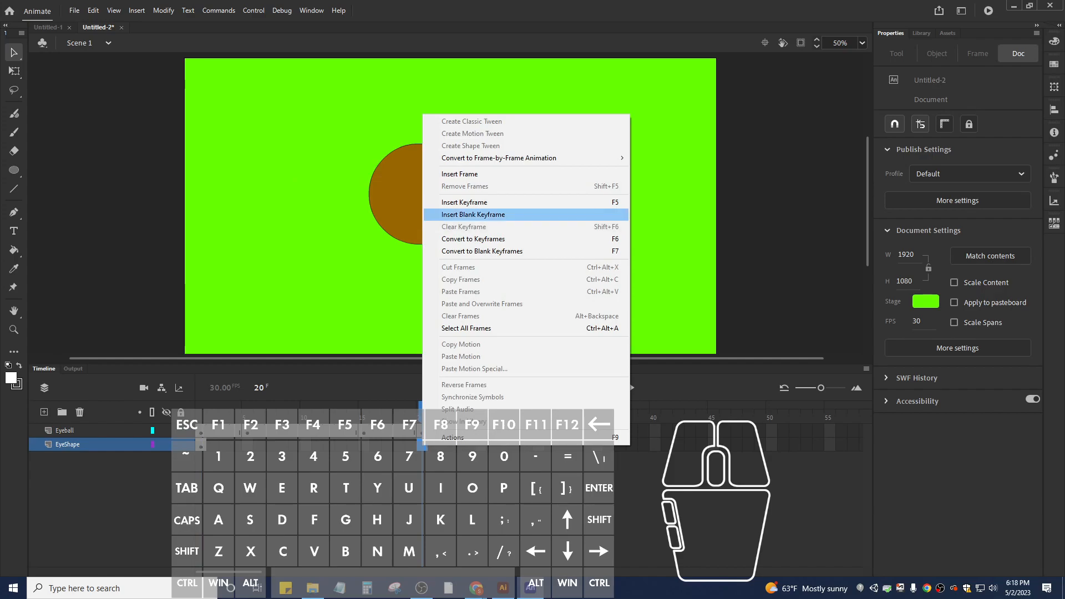
pyautogui.click(459, 174)
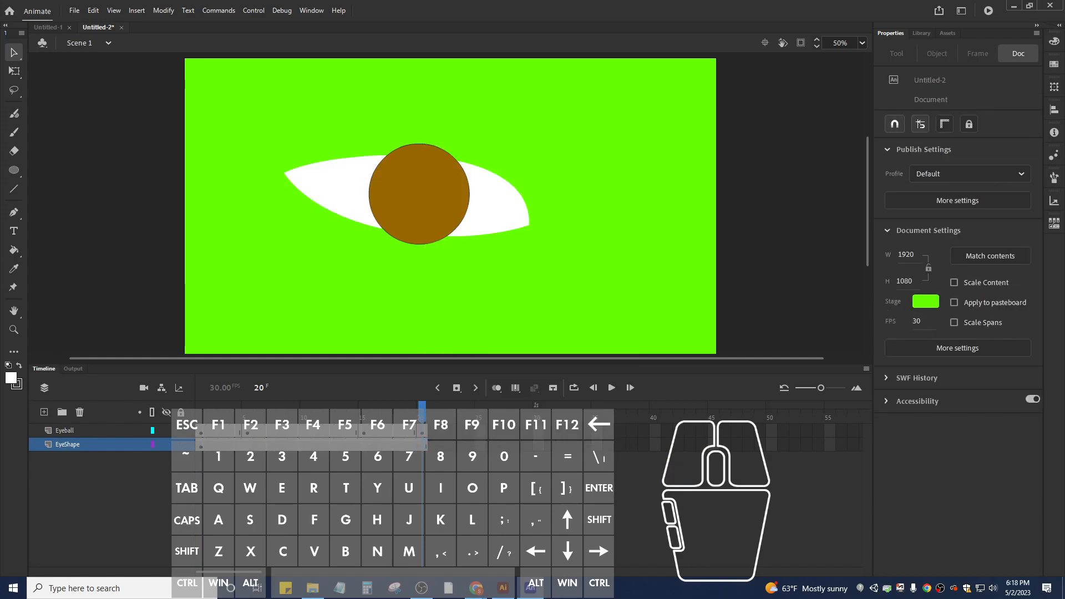
# On the Eyeball layer, move the brown circle right to about X 867, Y 352 at frame 5 and toward the eye's left corner at frame 15.
pyautogui.moveTo(422, 407); pyautogui.dragTo(200, 407)
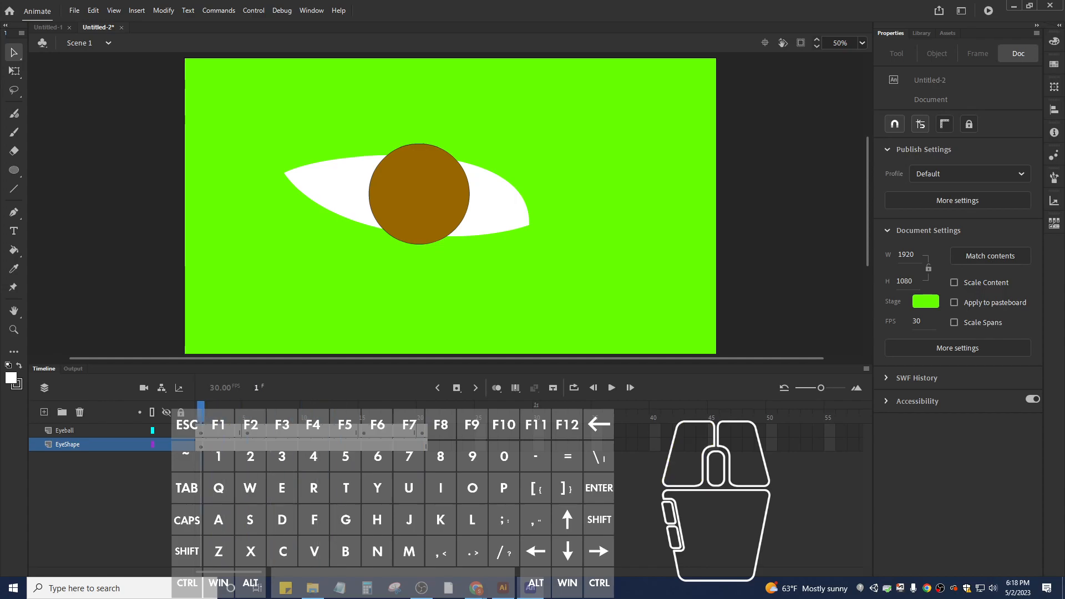
pyautogui.click(248, 431)
pyautogui.moveTo(419, 194); pyautogui.dragTo(475, 206)
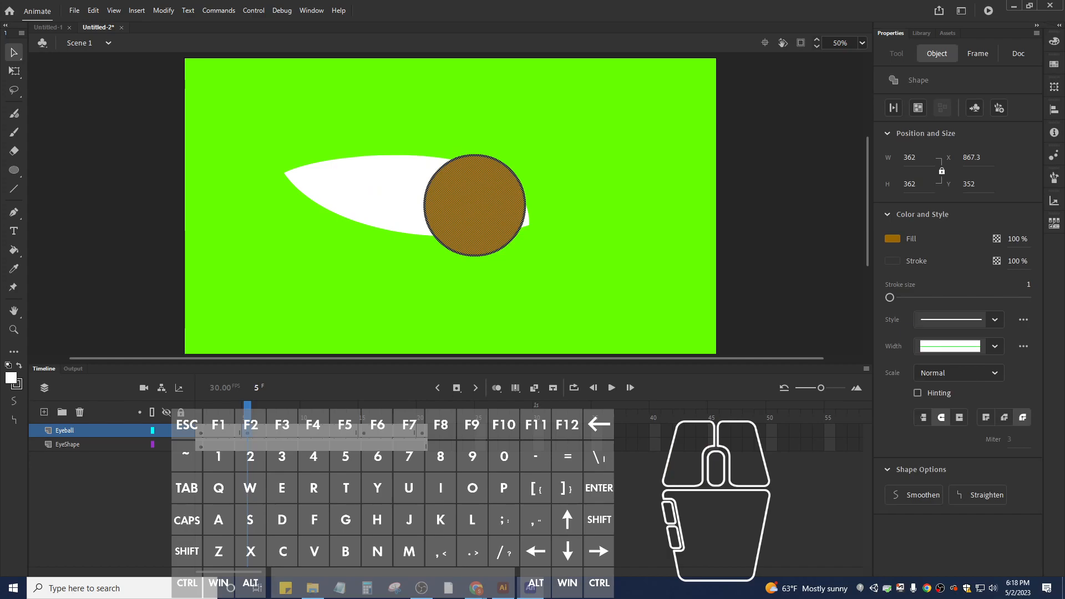
pyautogui.click(582, 205)
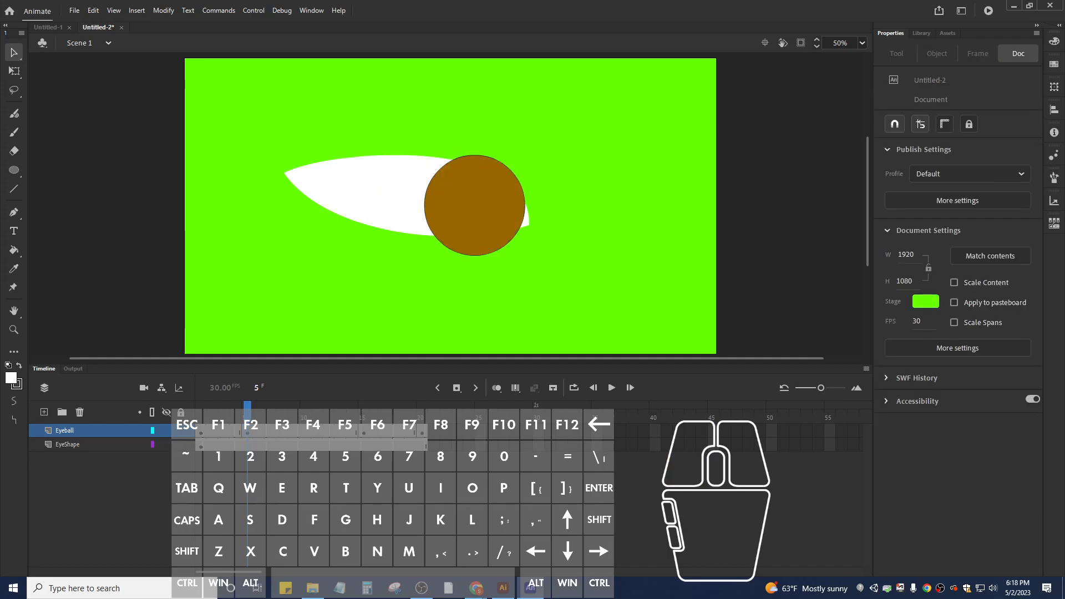
pyautogui.click(364, 431)
pyautogui.moveTo(419, 194); pyautogui.dragTo(342, 185)
# Create shape tweens across all the Eyeball layer's keyframes from frame 1 to frame 20.
pyautogui.moveTo(363, 411); pyautogui.dragTo(422, 411)
pyautogui.rightClick(422, 431)
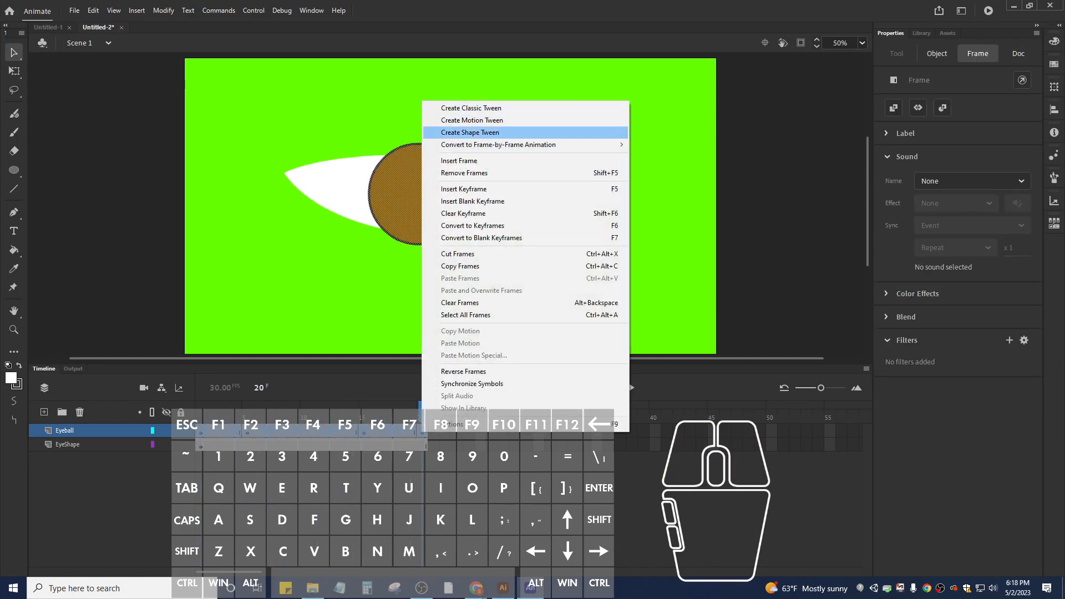
pyautogui.click(470, 132)
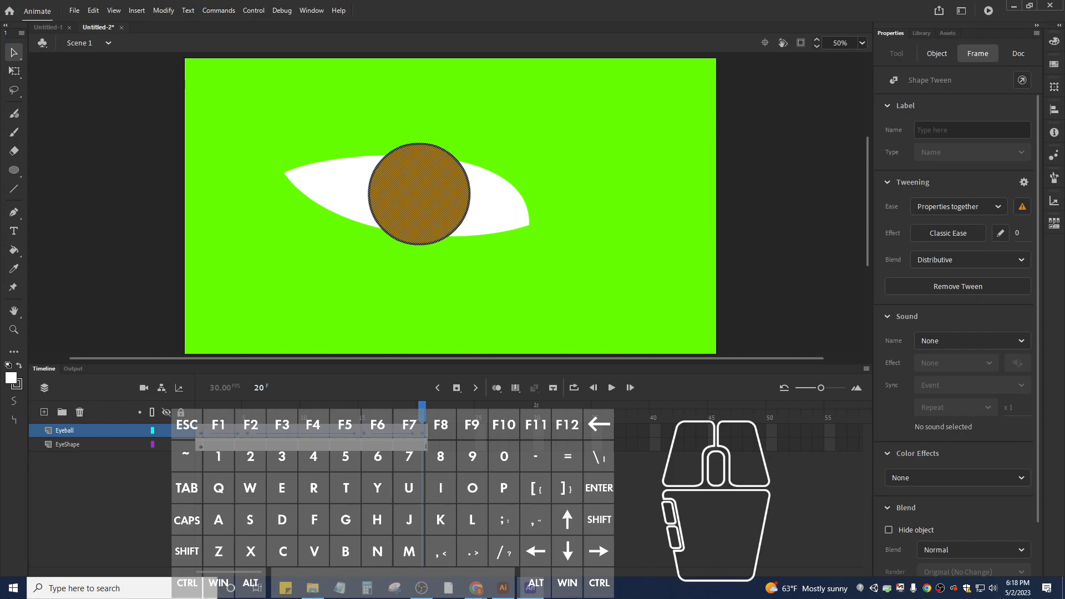
pyautogui.moveTo(422, 405)
pyautogui.mouseDown()
pyautogui.moveTo(201, 405)
pyautogui.moveTo(422, 405)
pyautogui.mouseUp()
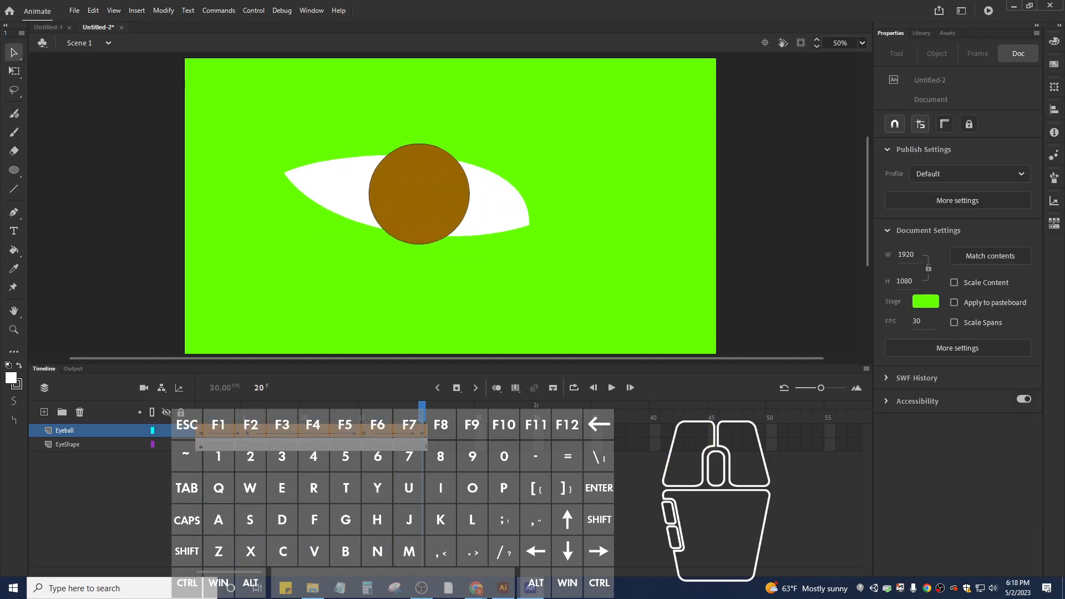
# Start converting the white eye shape on the EyeShape layer to a symbol, with Graphic as its type.
pyautogui.click(67, 444)
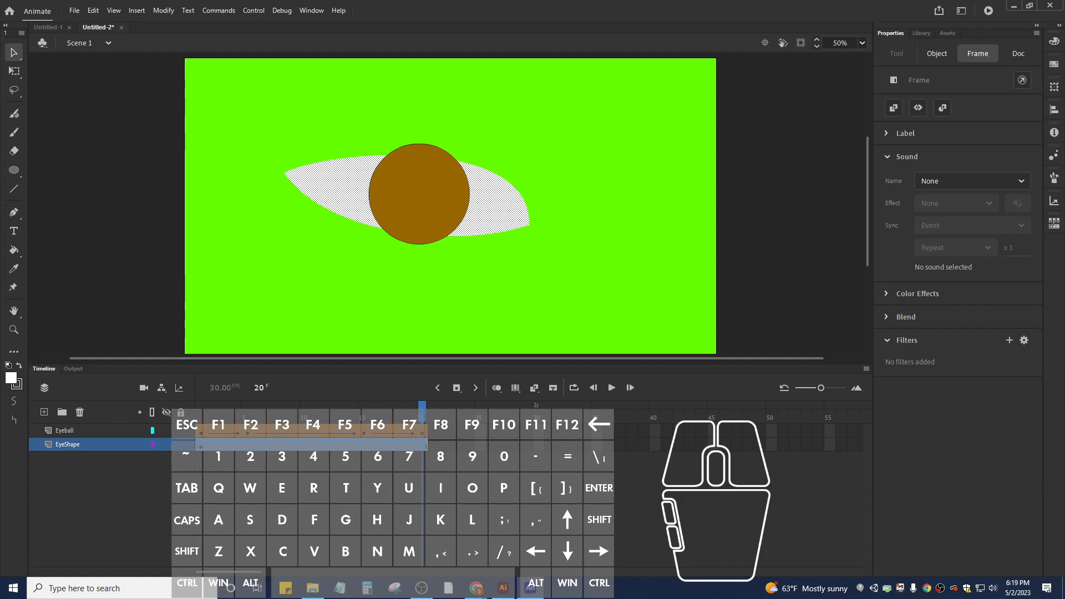
pyautogui.click(67, 444)
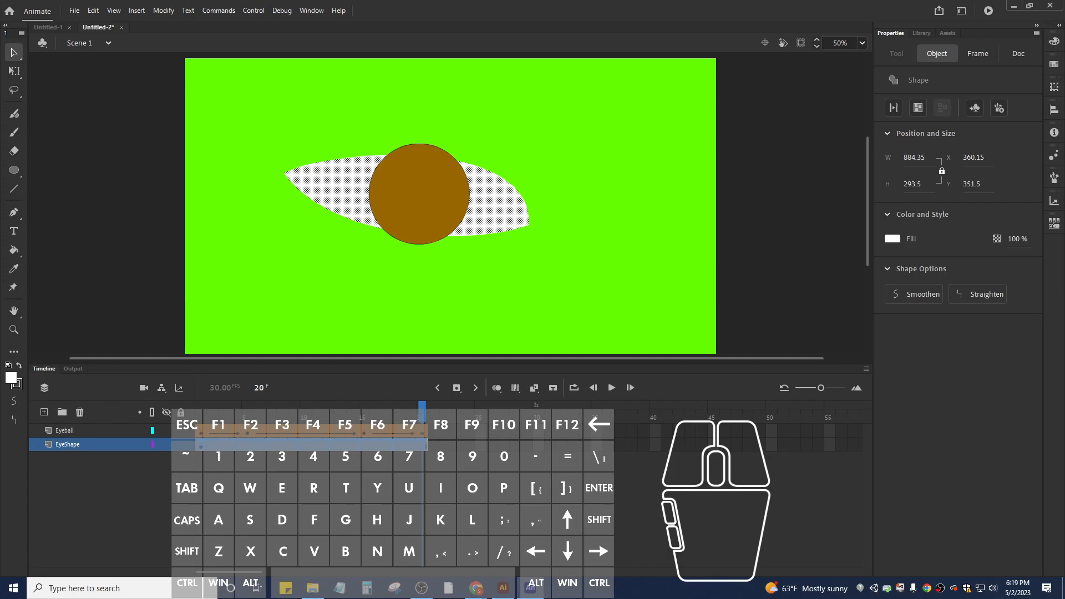
pyautogui.click(138, 310)
pyautogui.click(100, 444)
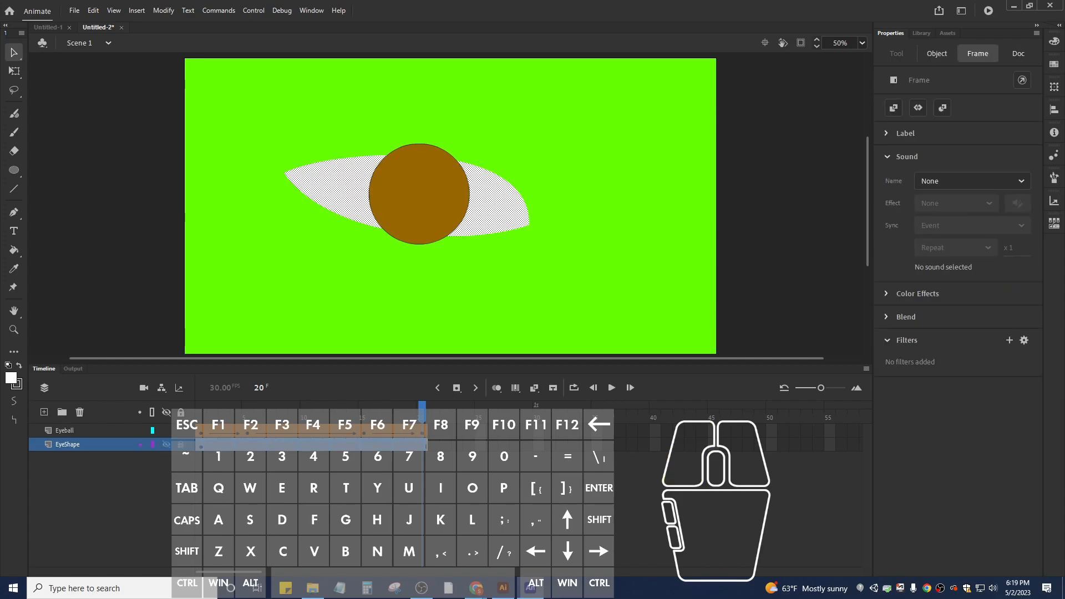
pyautogui.click(333, 189)
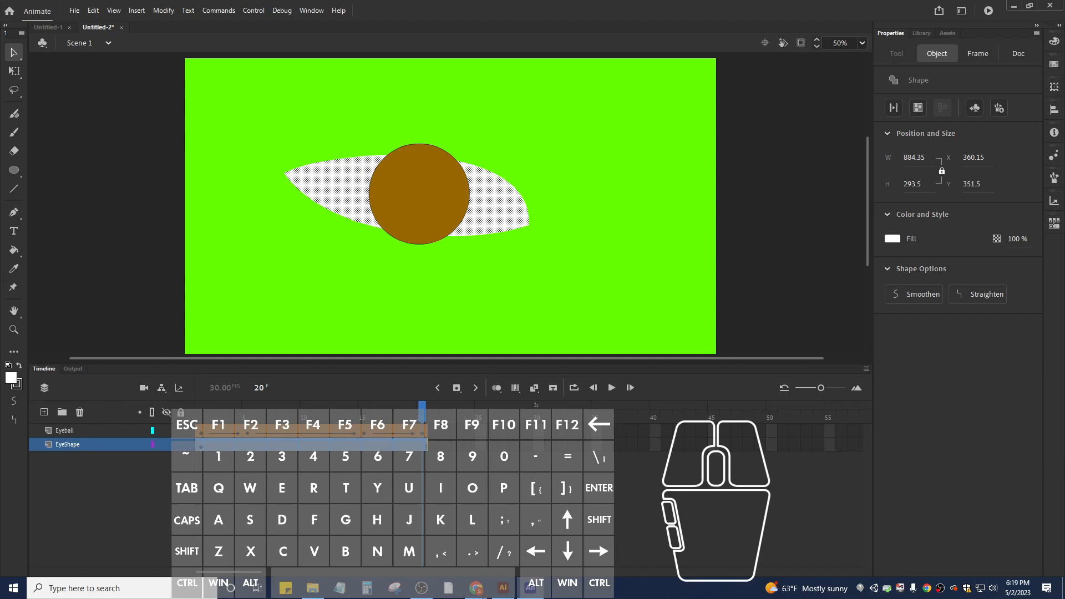
pyautogui.rightClick(354, 177)
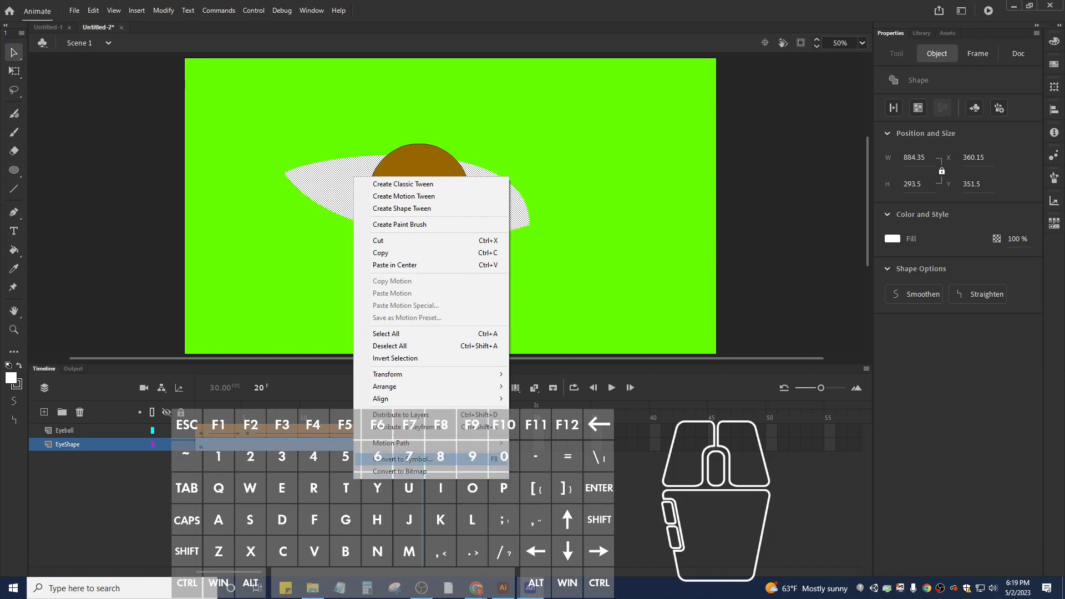
pyautogui.click(402, 459)
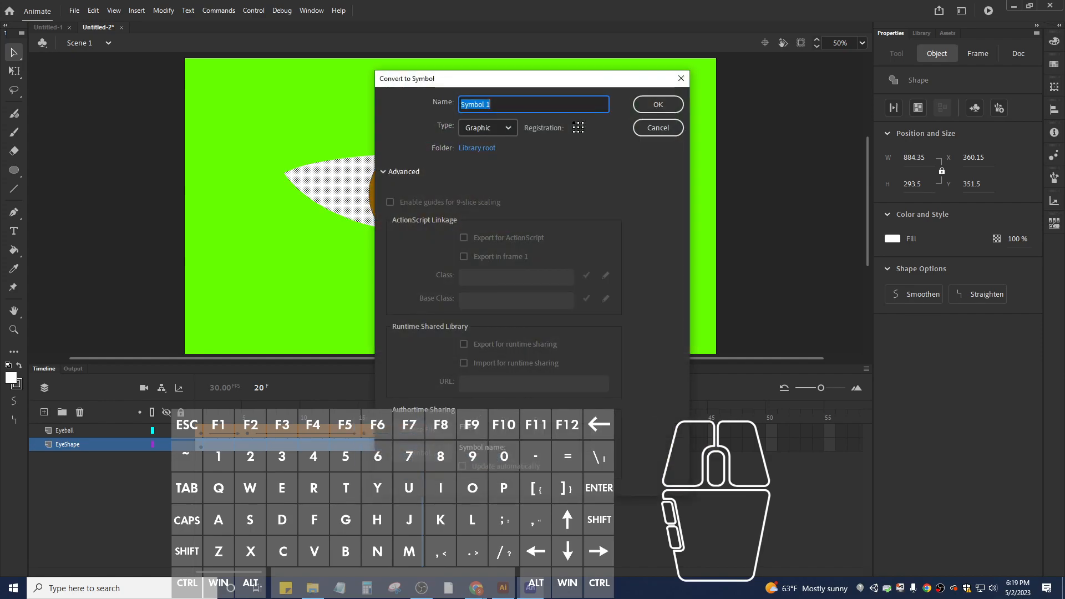
pyautogui.moveTo(490, 104); pyautogui.dragTo(485, 104)
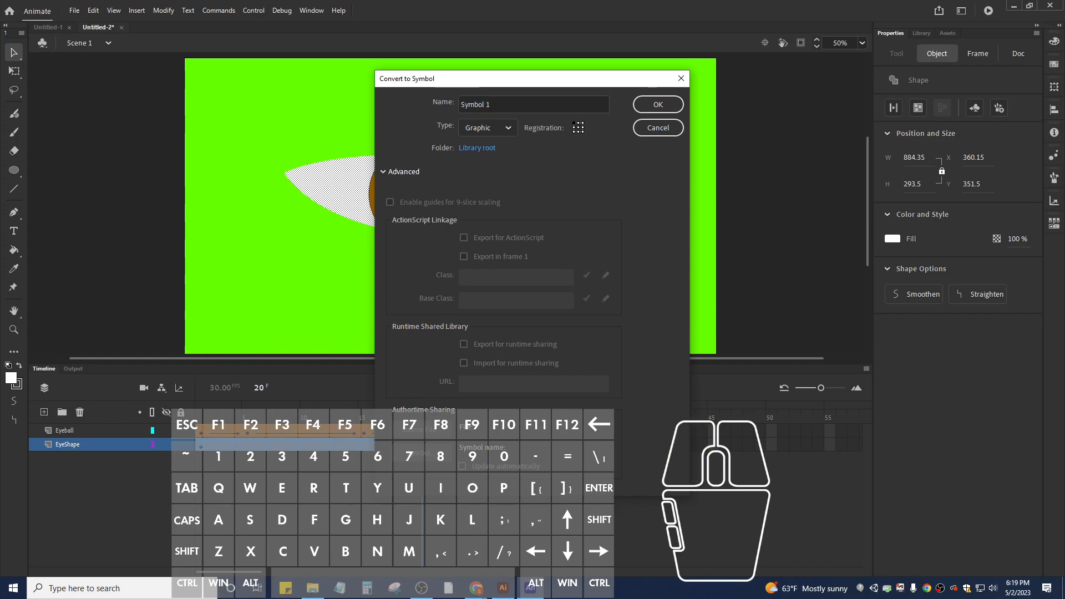
pyautogui.click(487, 128)
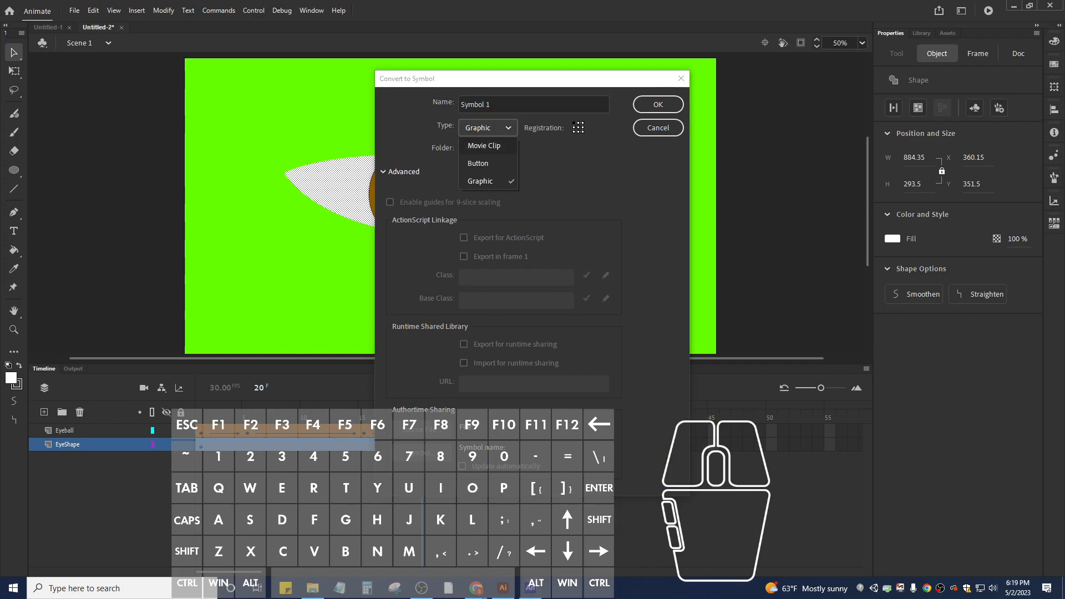
pyautogui.click(480, 181)
# Name the new symbol RightEyeSymbol and complete the conversion.
pyautogui.click(488, 105)
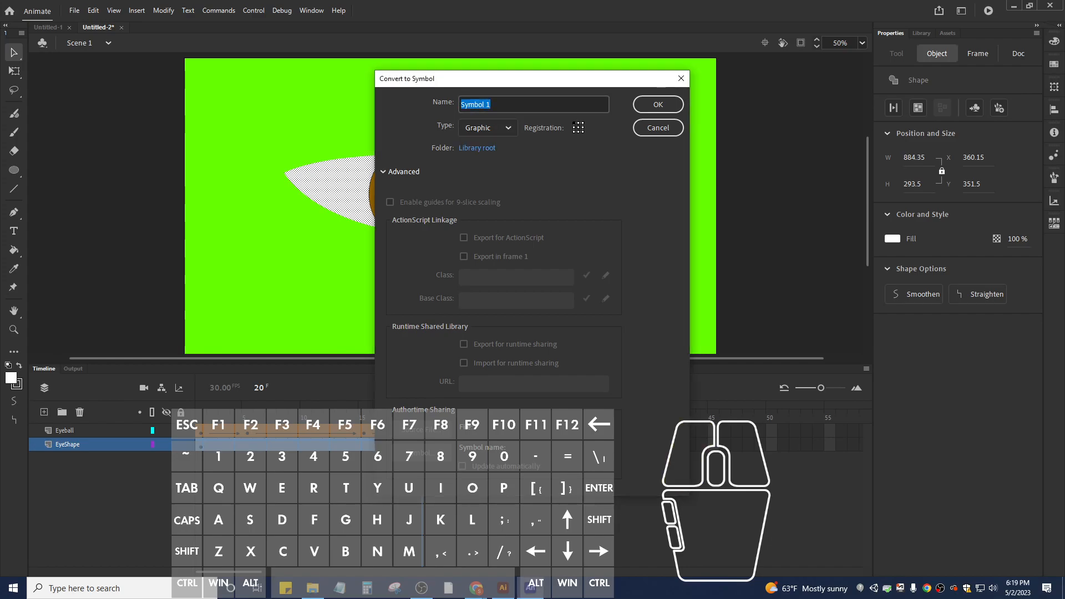
pyautogui.write('Left')
pyautogui.press('BackSpace')
pyautogui.press('BackSpace')
pyautogui.press('BackSpace')
pyautogui.press('BackSpace')
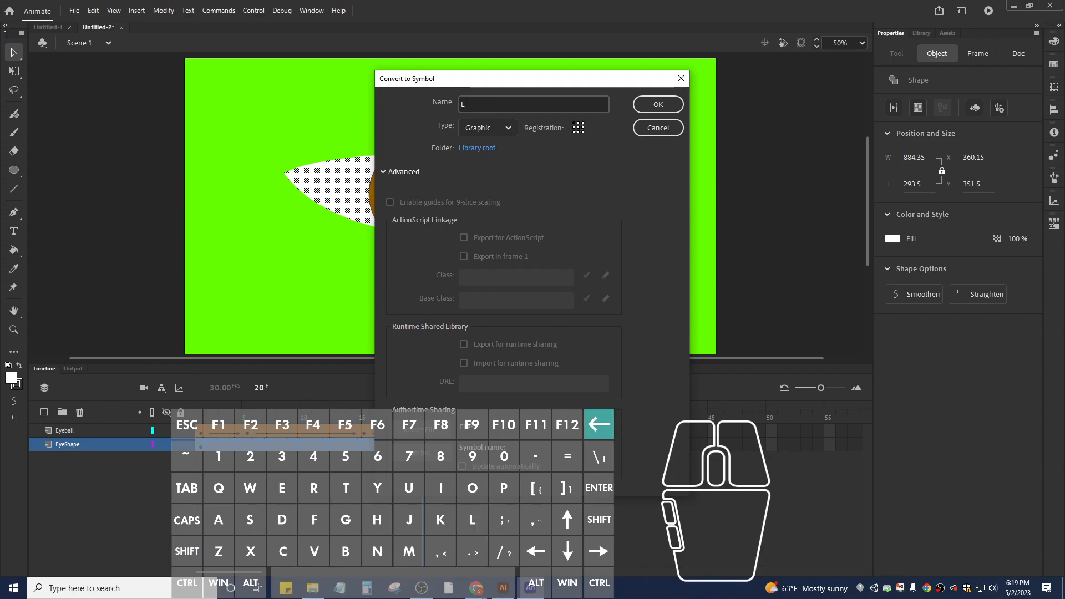
pyautogui.write('RightEye')
pyautogui.press('BackSpace')
pyautogui.press('BackSpace')
pyautogui.press('BackSpace')
pyautogui.write('EyeSymbol')
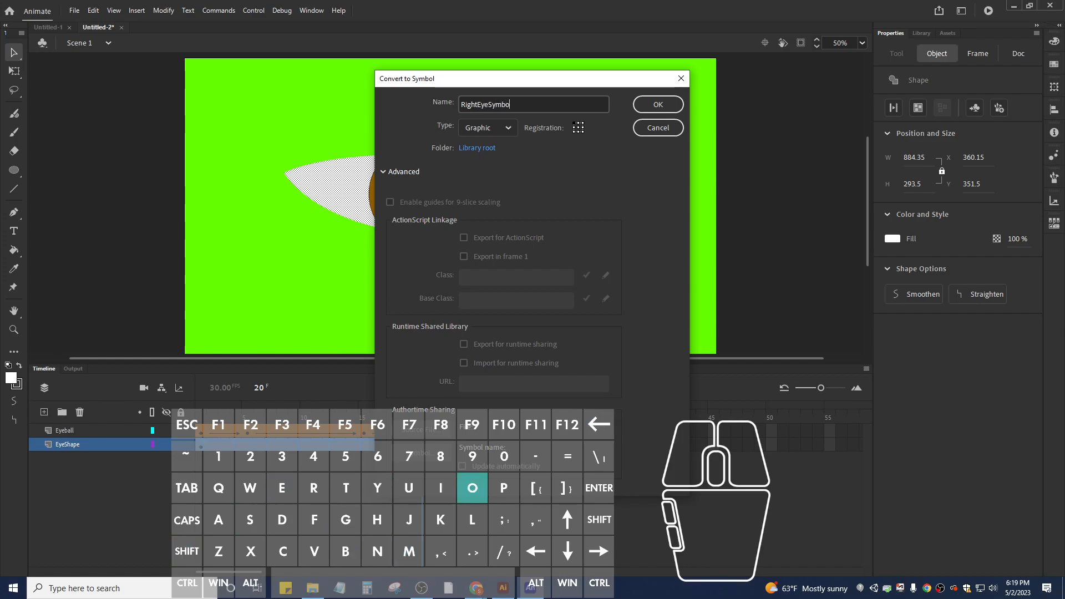
pyautogui.press('Return')
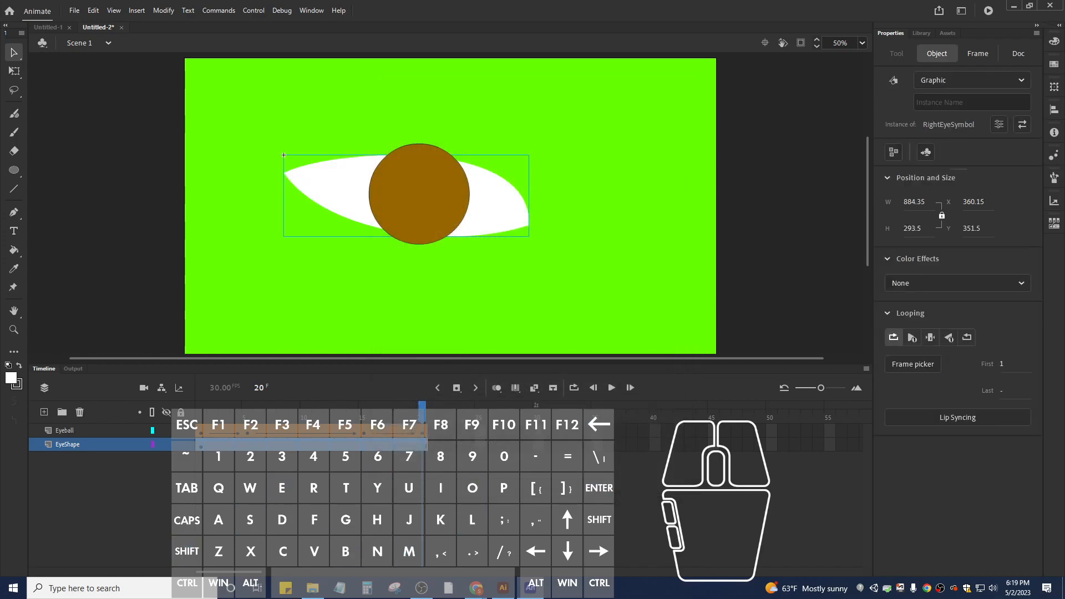
# Show the document's library and add a layer named EyeMask above the Eyeball layer.
pyautogui.click(921, 33)
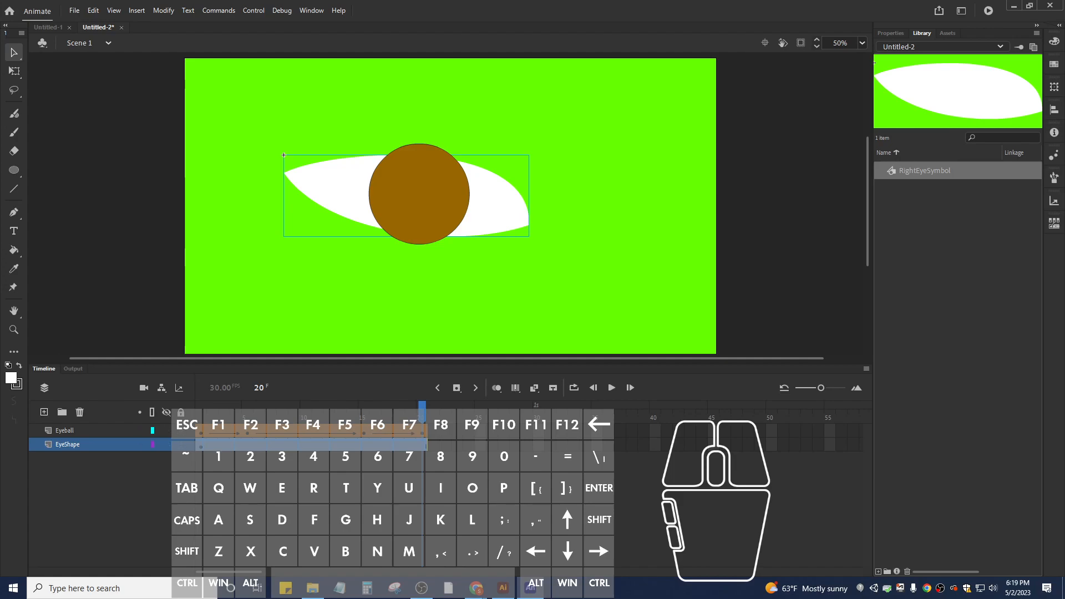
pyautogui.click(44, 411)
pyautogui.moveTo(66, 443); pyautogui.dragTo(67, 424)
pyautogui.doubleClick(65, 430)
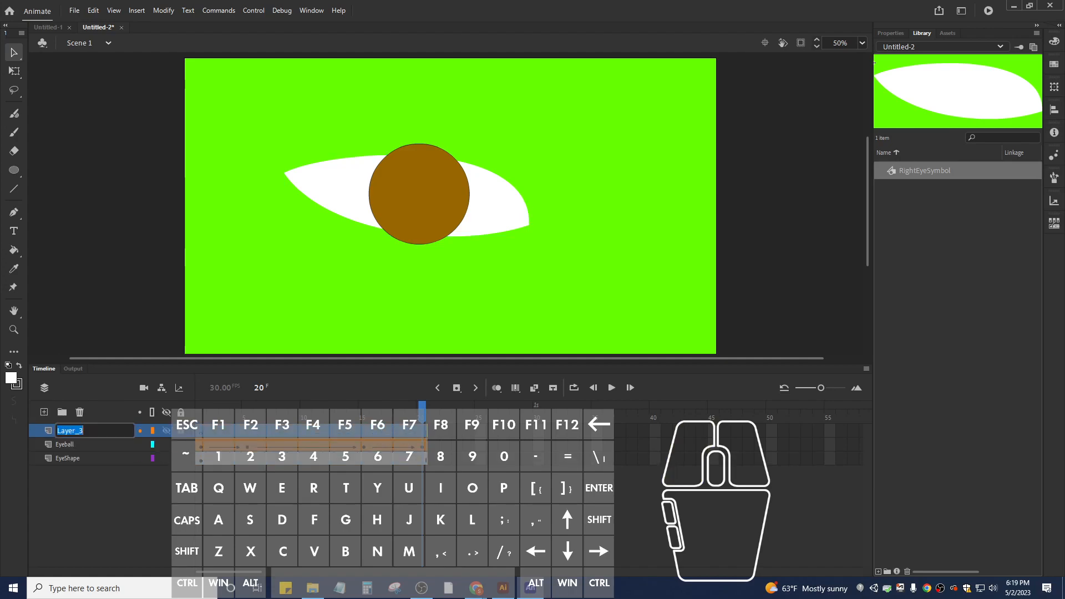
pyautogui.write('EyeMask')
pyautogui.press('Return')
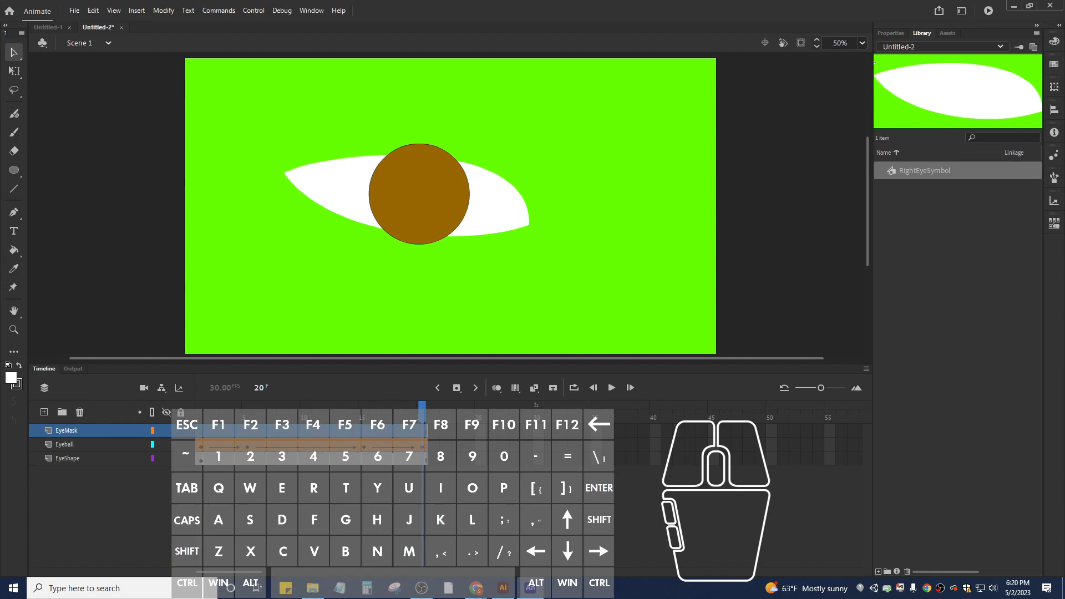
# Add another layer below EyeShape and name it BlackOutline.
pyautogui.click(43, 412)
pyautogui.moveTo(41, 432); pyautogui.dragTo(41, 478)
pyautogui.doubleClick(66, 471)
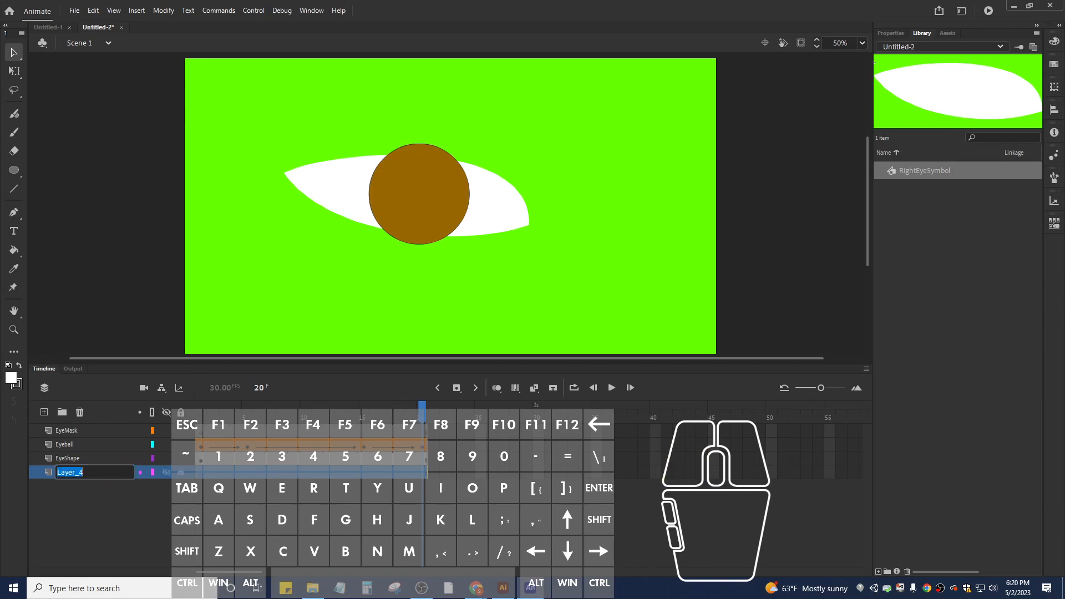
pyautogui.write('BlackOutlne')
pyautogui.press('Return')
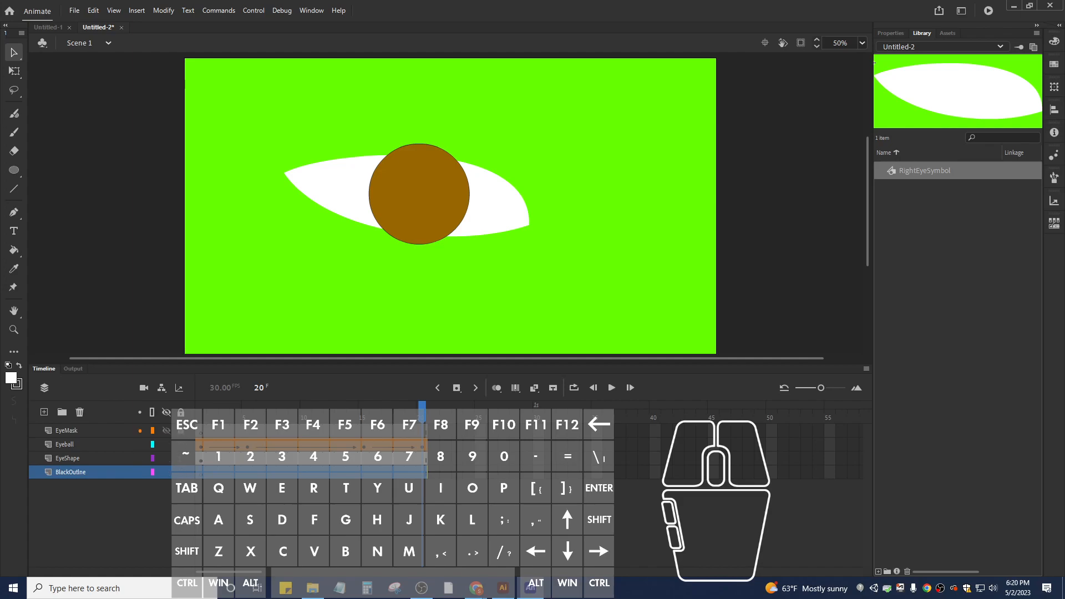
# Temporarily hide the EyeShape and Eyeball layers to check the stage, and show both again.
pyautogui.click(166, 458)
pyautogui.click(166, 444)
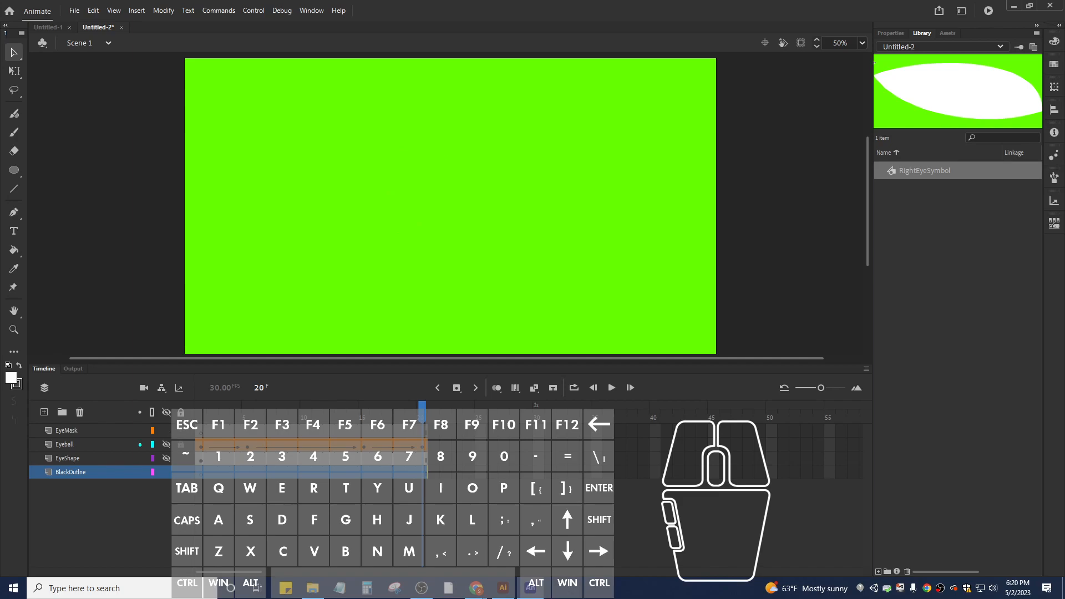
pyautogui.click(166, 444)
pyautogui.click(165, 458)
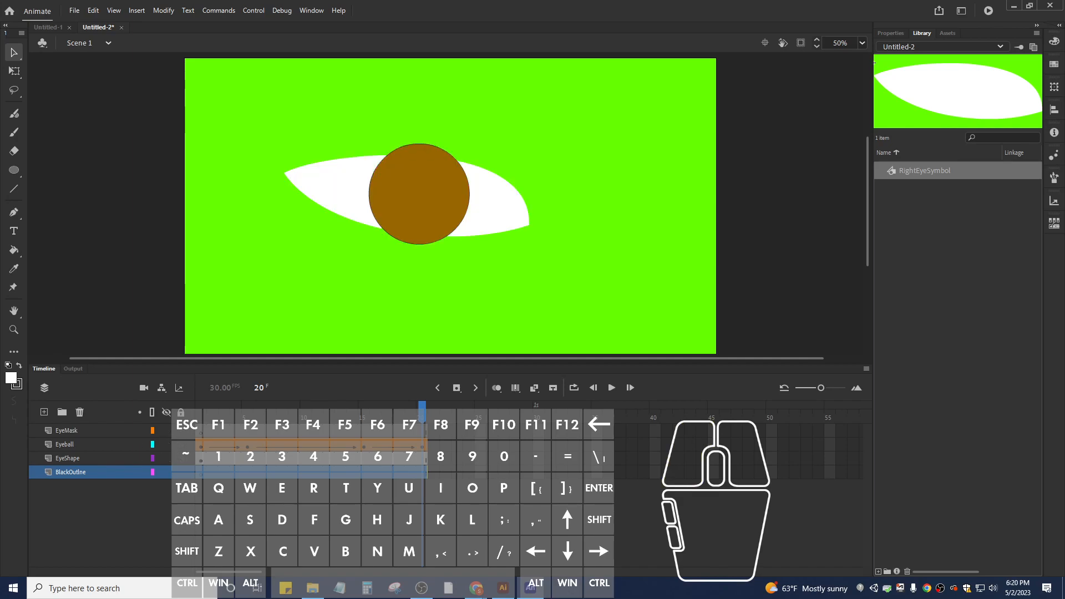
pyautogui.click(67, 430)
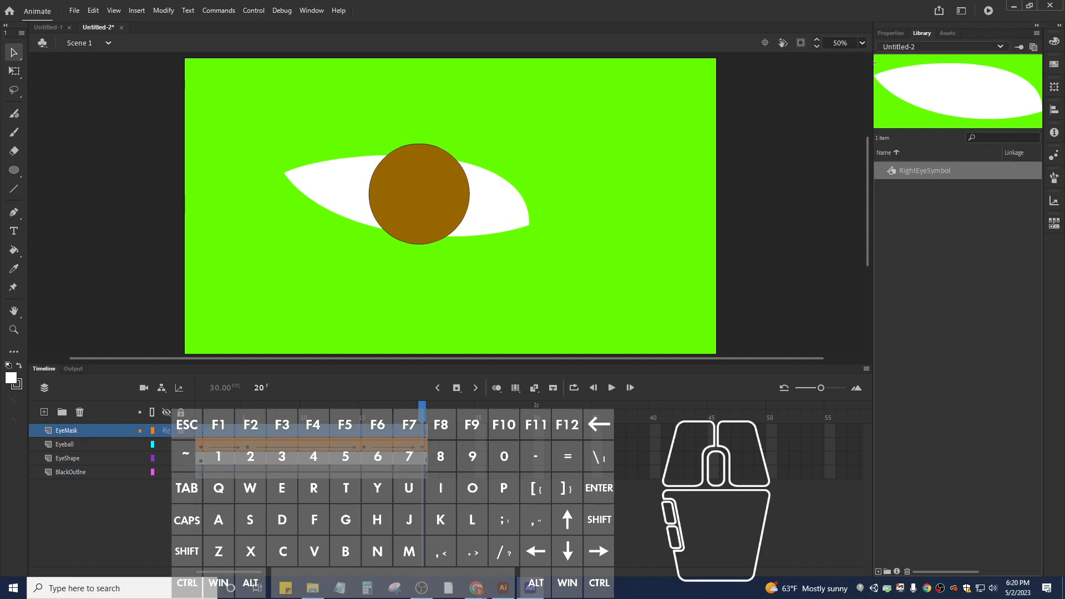
pyautogui.click(924, 170)
pyautogui.moveTo(924, 171); pyautogui.dragTo(420, 85)
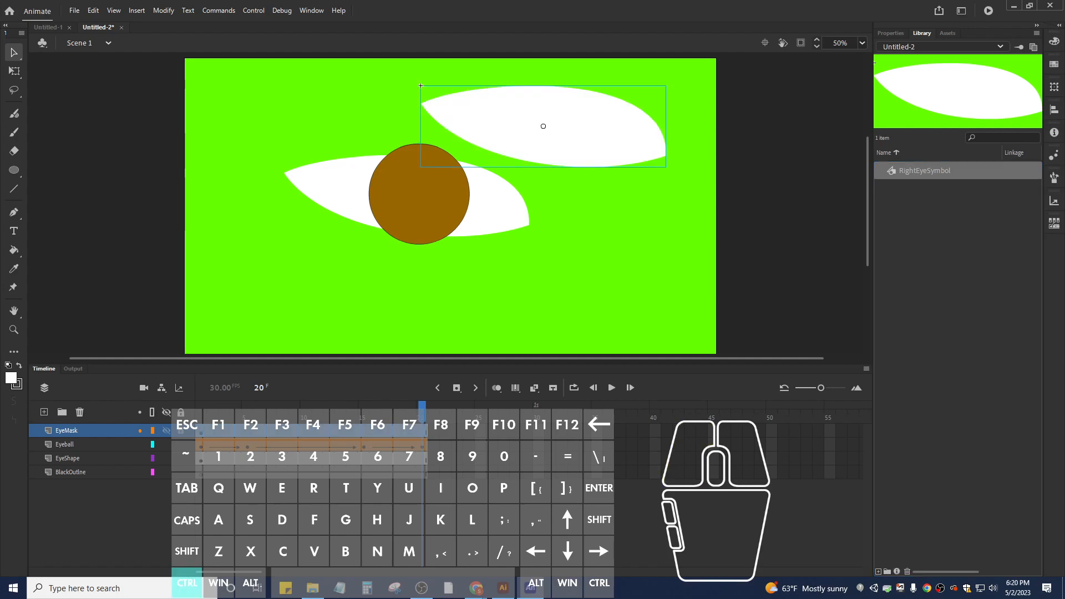
pyautogui.hotkey('ctrl', 'z')
pyautogui.hotkey('shift', ',')
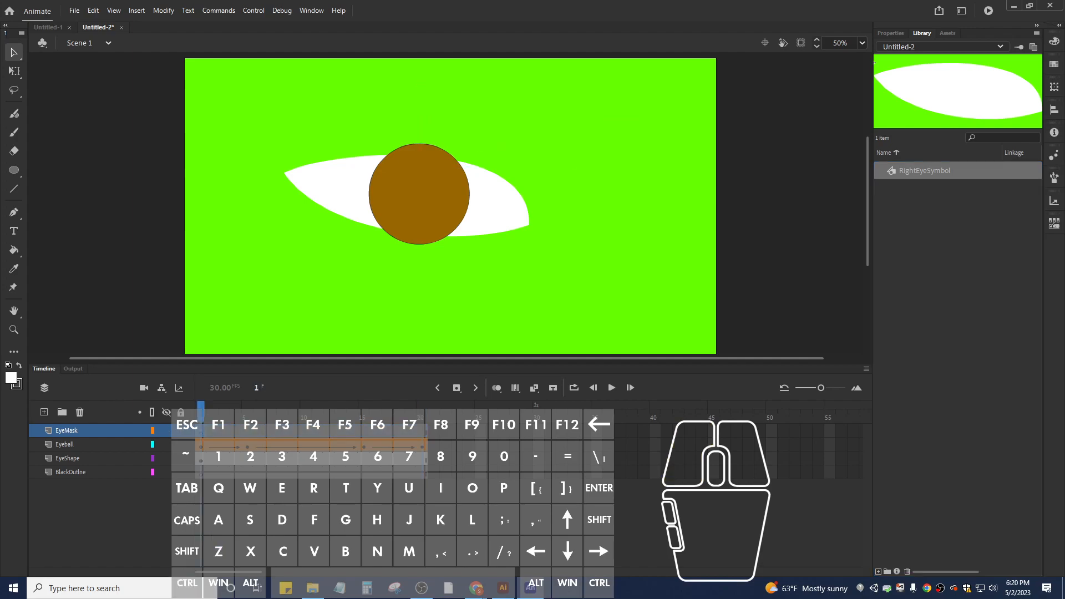
pyautogui.hotkey('ctrl', 'z')
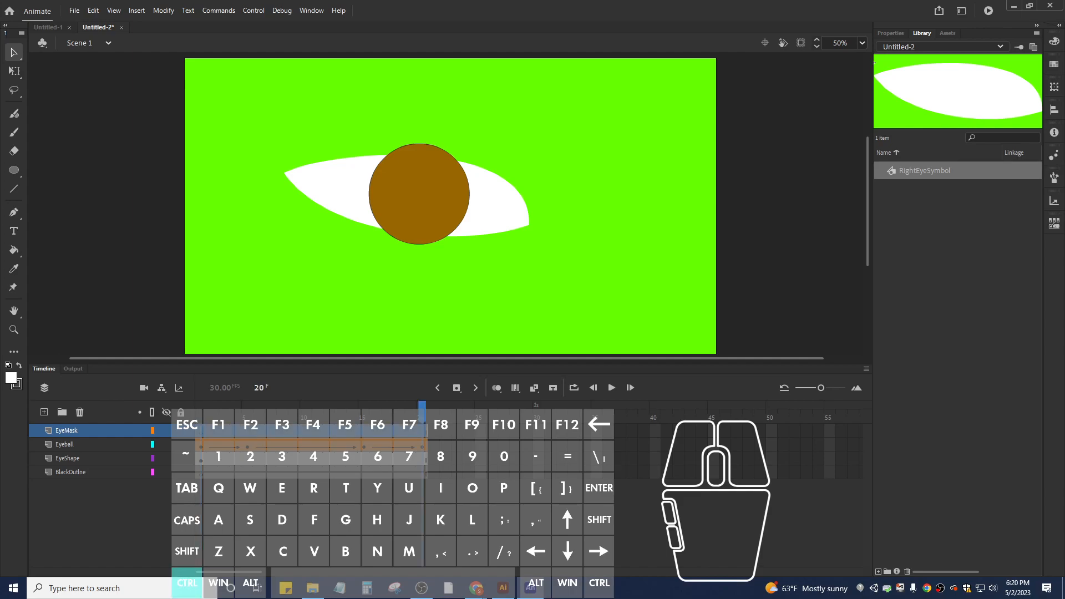
# Place an instance of RightEyeSymbol from the library on the EyeMask layer at frame 1.
pyautogui.click(363, 411)
pyautogui.click(201, 405)
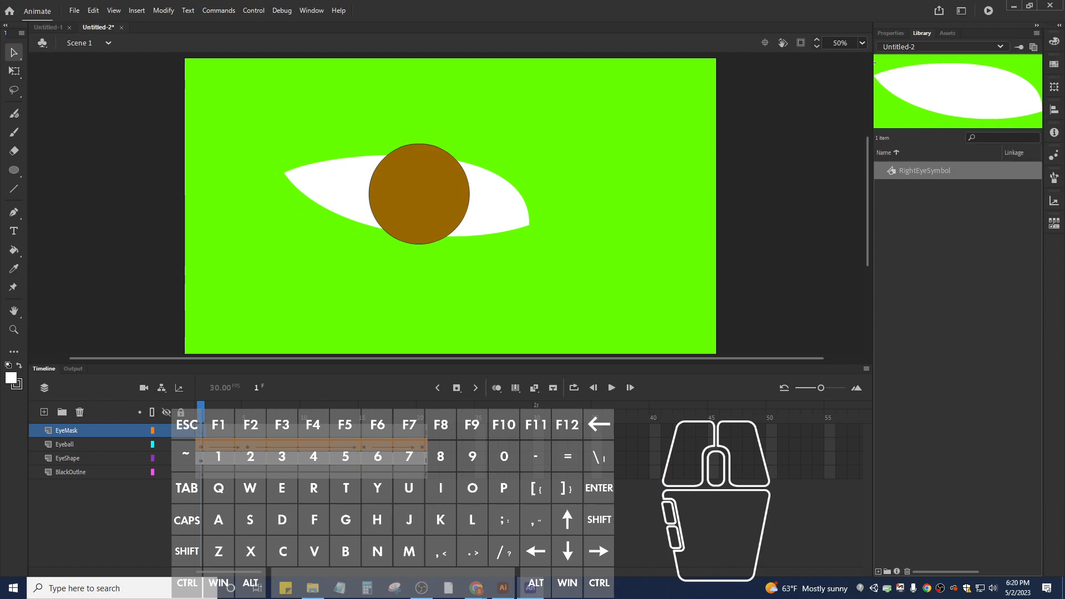
pyautogui.click(924, 171)
pyautogui.moveTo(923, 171); pyautogui.dragTo(447, 70)
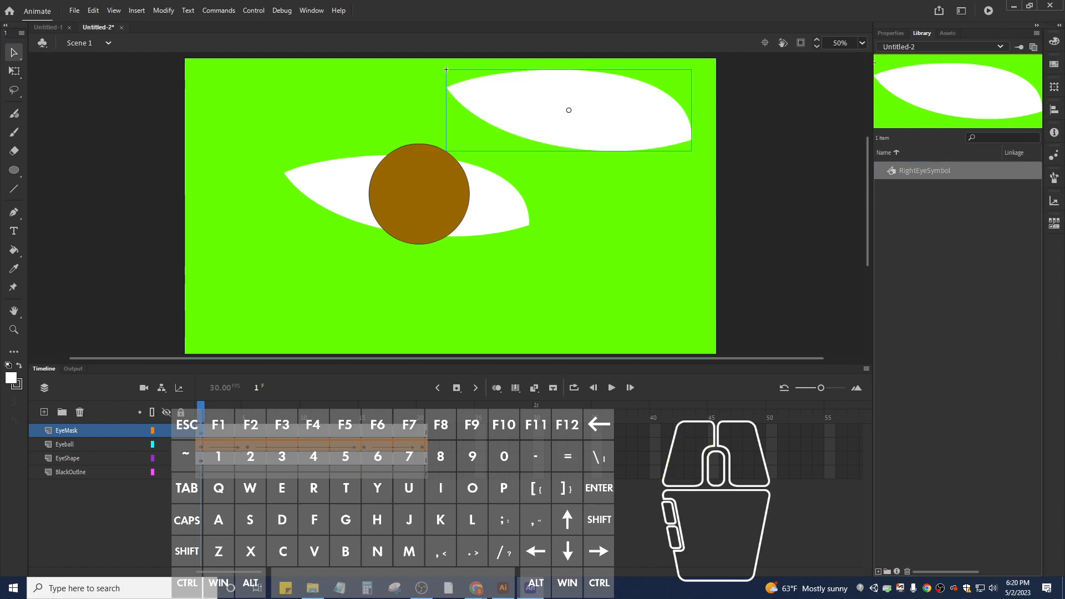
# Align the RightEyeSymbol instance exactly over the white eye shape and turn the EyeMask layer into a mask for Eyeball.
pyautogui.moveTo(568, 110); pyautogui.dragTo(460, 197)
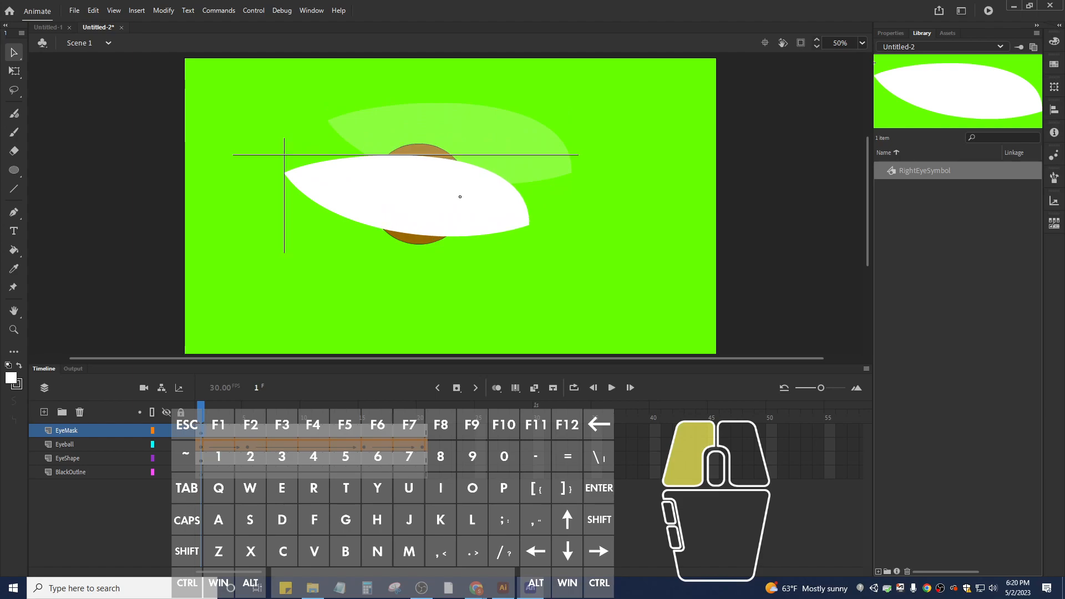
pyautogui.moveTo(460, 197); pyautogui.dragTo(460, 196)
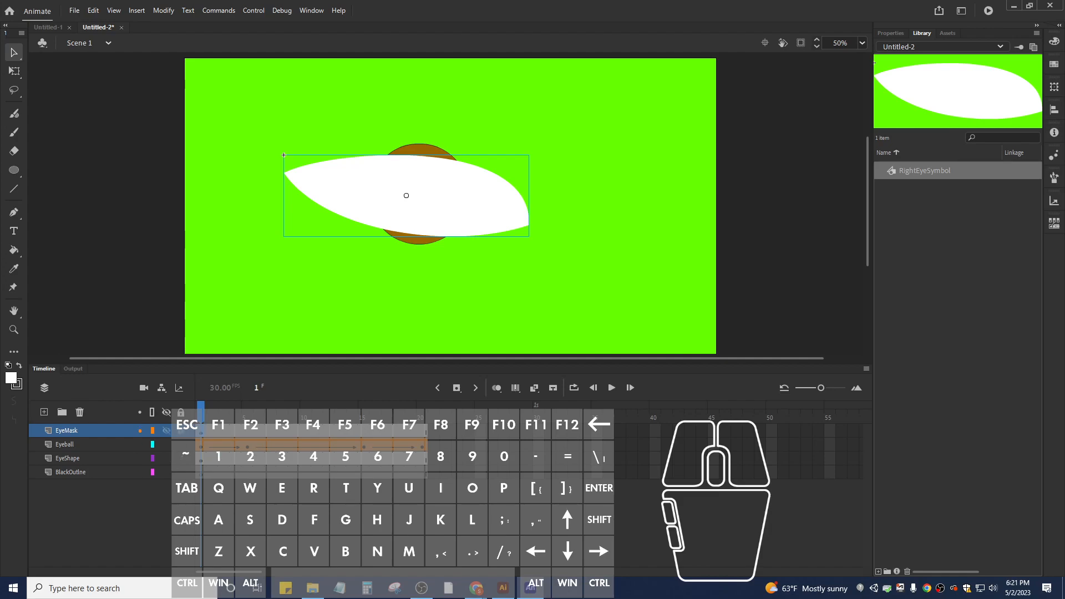
pyautogui.rightClick(67, 431)
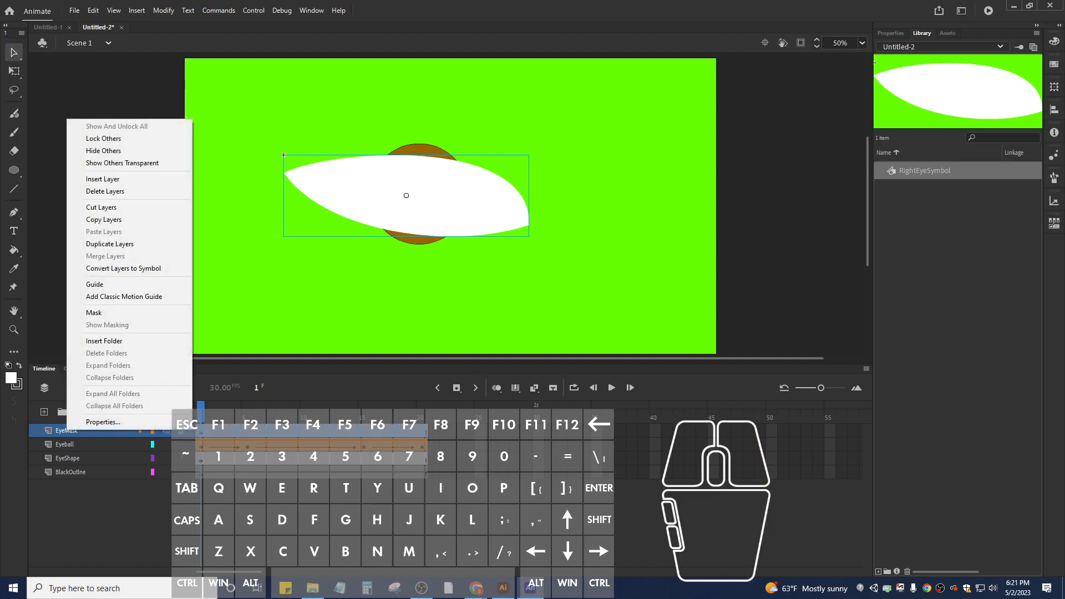
pyautogui.click(93, 313)
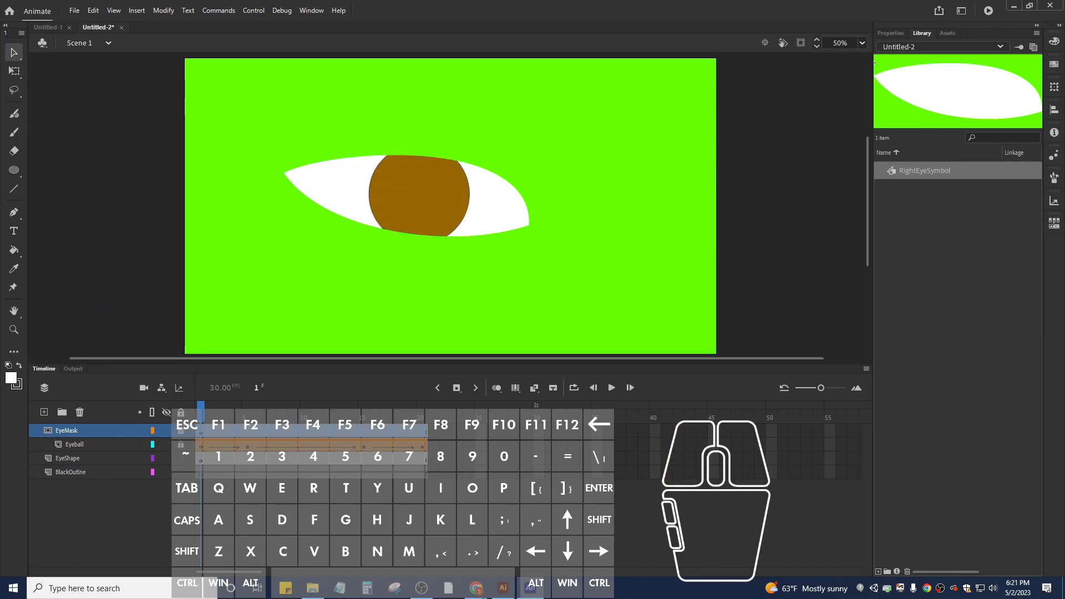
# Place a RightEyeSymbol instance over the eye on the BlackOutline layer at frame 1 and scale it up slightly around its centre.
pyautogui.moveTo(200, 411)
pyautogui.mouseDown()
pyautogui.moveTo(477, 410)
pyautogui.moveTo(201, 410)
pyautogui.mouseUp()
pyautogui.click(71, 472)
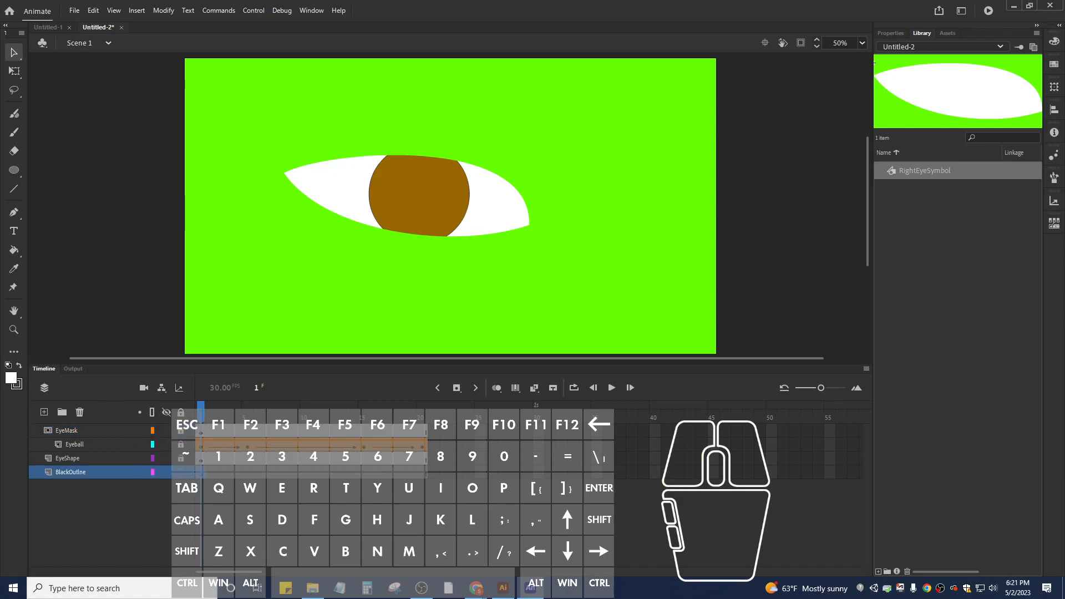
pyautogui.click(924, 170)
pyautogui.moveTo(923, 171); pyautogui.dragTo(458, 203)
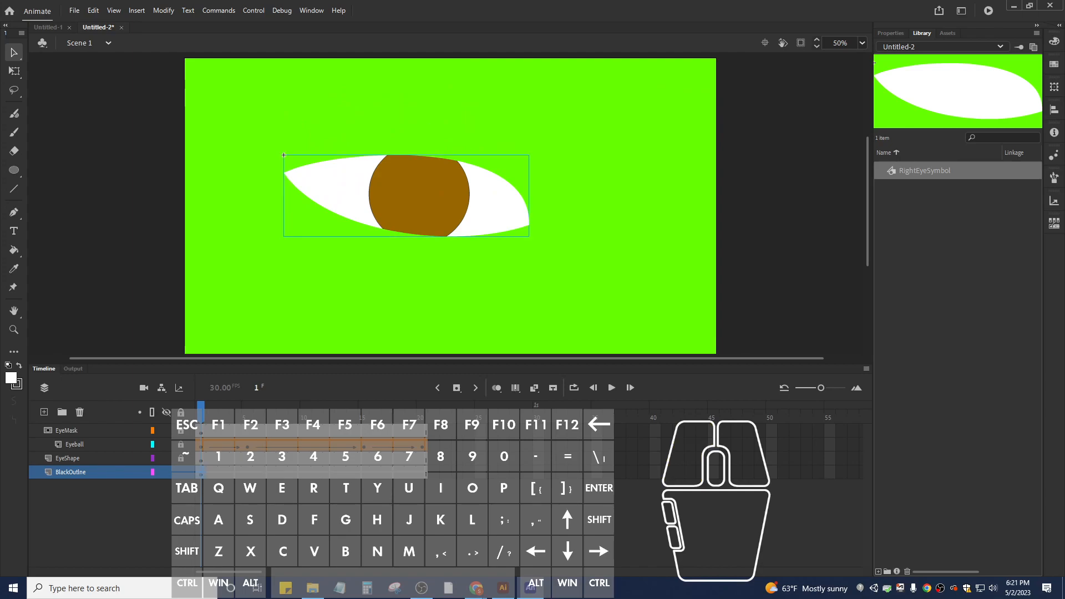
pyautogui.click(13, 71)
pyautogui.moveTo(529, 154); pyautogui.dragTo(552, 147)
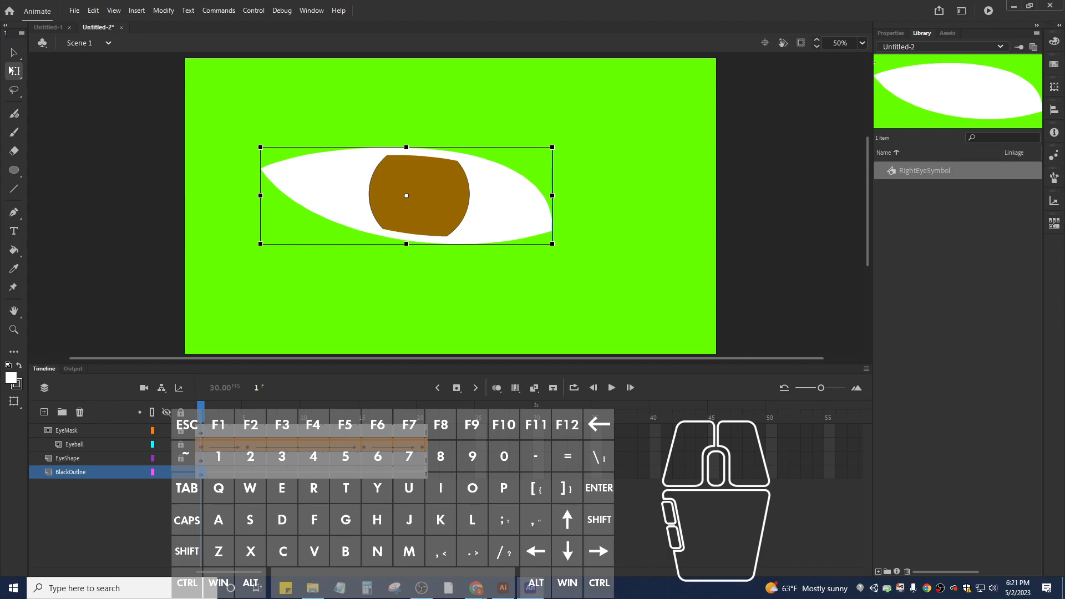
# Apply a 100% black Tint color effect to the BlackOutline frame.
pyautogui.click(890, 33)
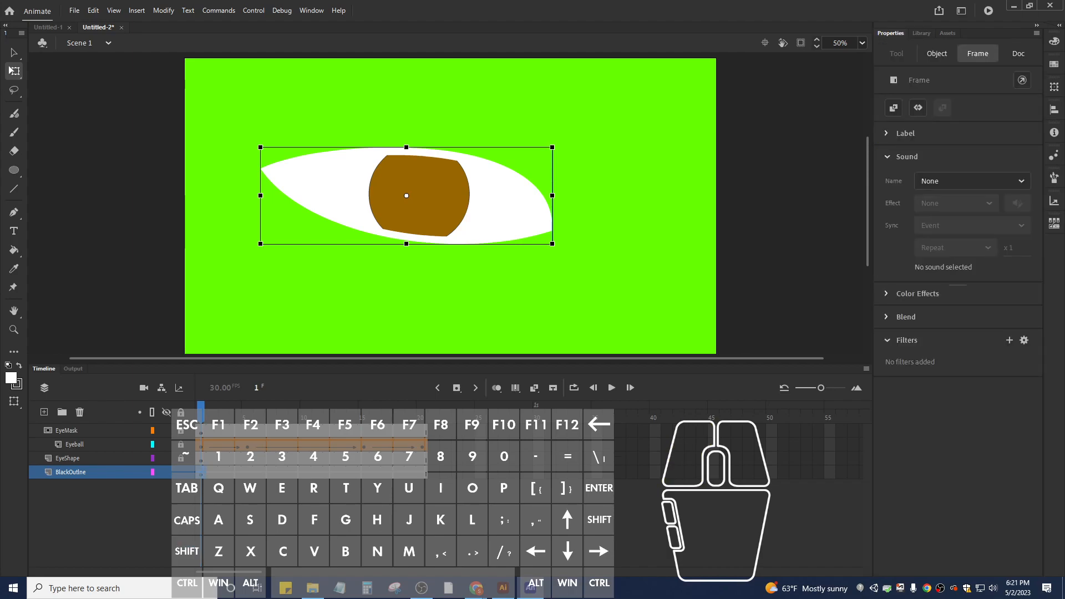
pyautogui.click(917, 293)
pyautogui.click(1014, 319)
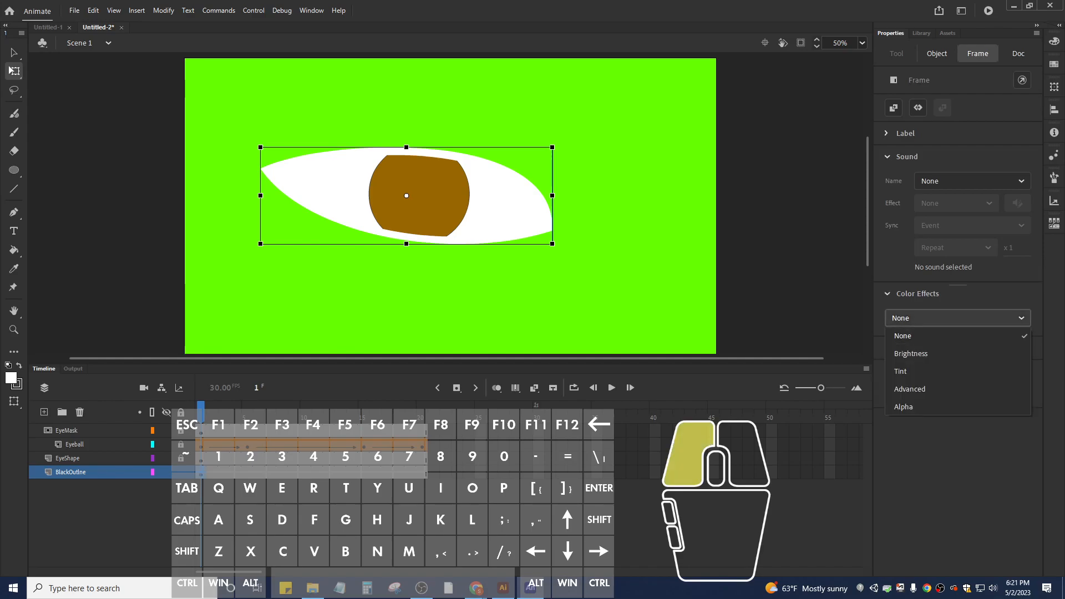
pyautogui.click(910, 371)
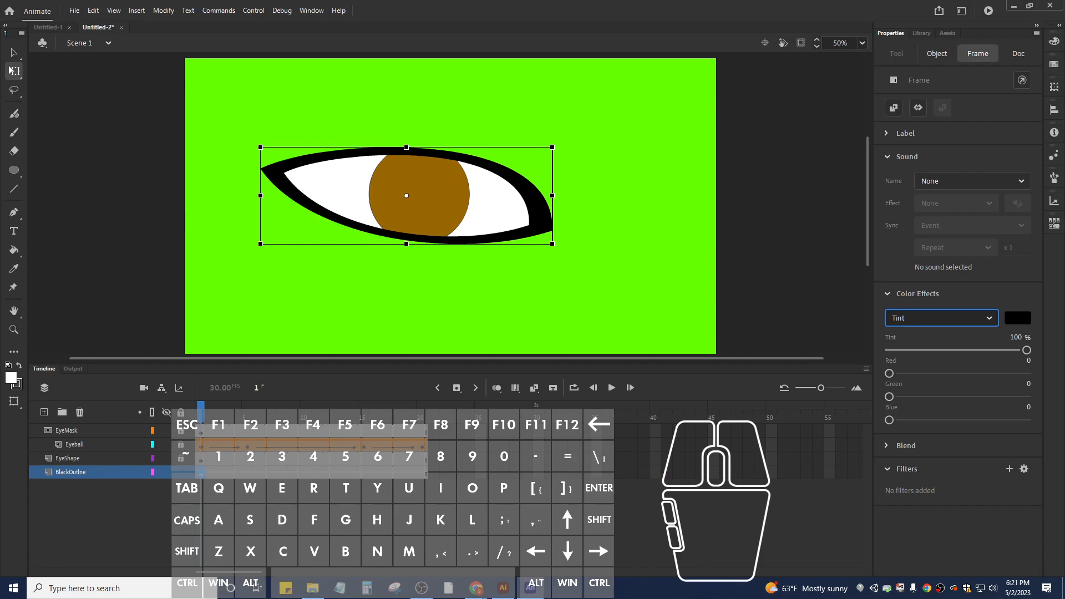
pyautogui.click(787, 250)
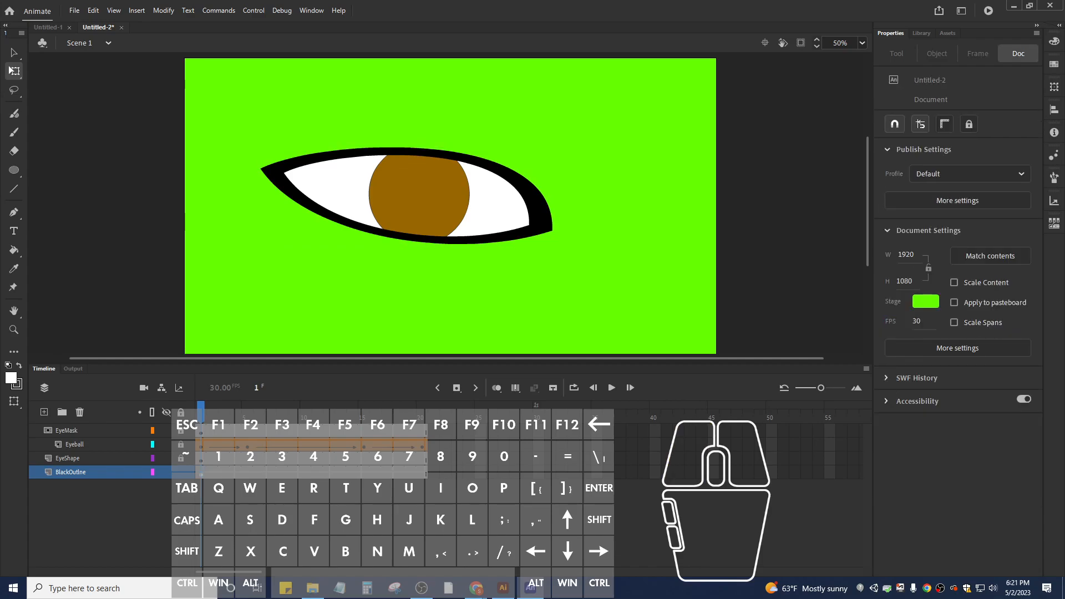
# Lock the BlackOutline layer and play the animation.
pyautogui.click(181, 472)
pyautogui.press('Return')
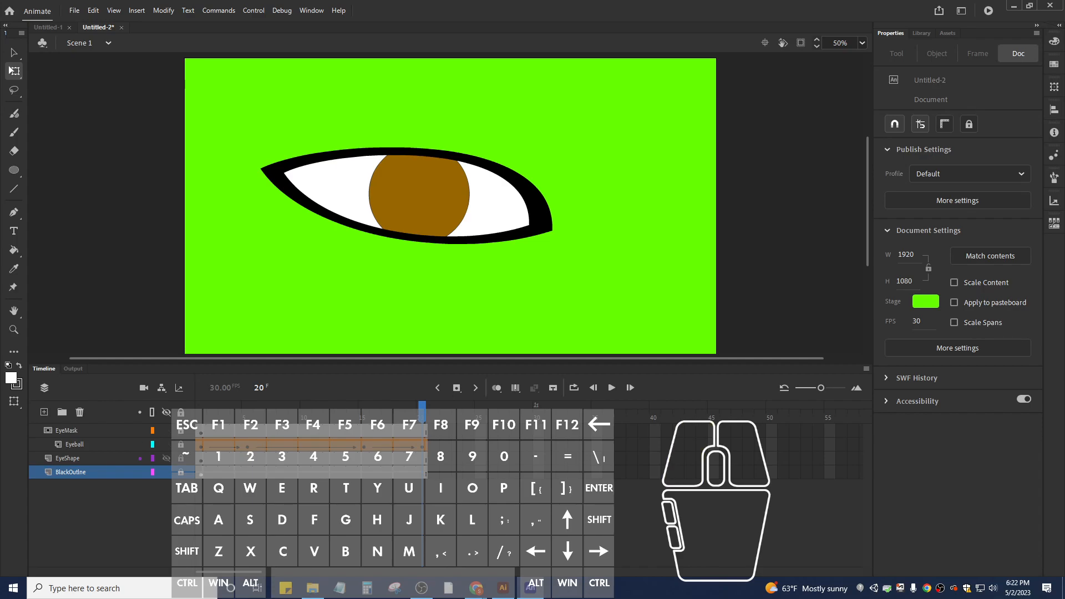
# Unlock the EyeShape layer and open its RightEyeSymbol instance for editing.
pyautogui.click(172, 458)
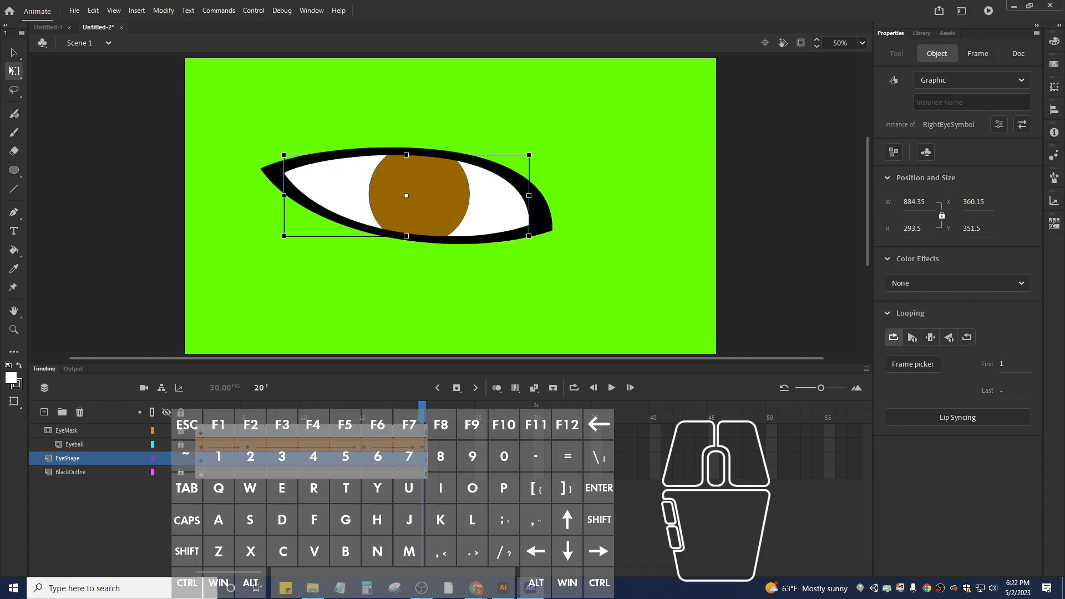
pyautogui.rightClick(355, 191)
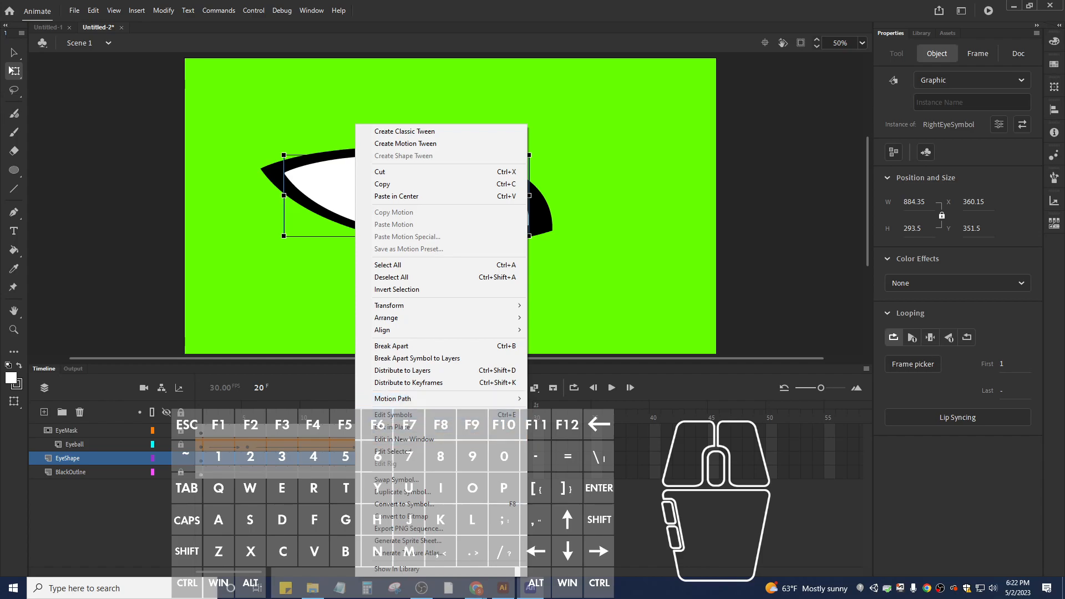
pyautogui.click(393, 414)
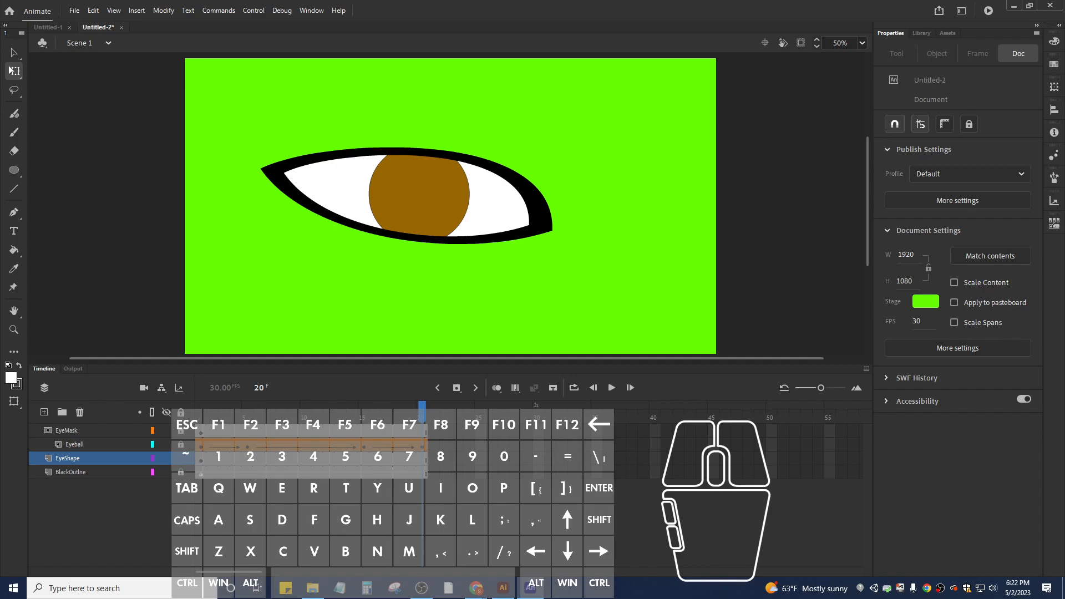
pyautogui.click(341, 192)
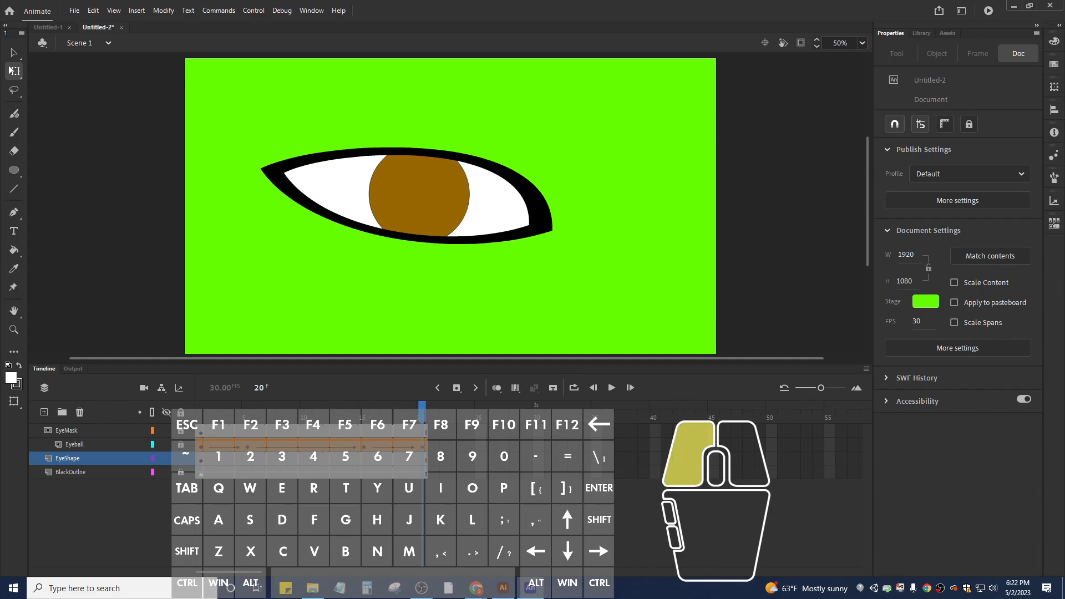
pyautogui.rightClick(342, 191)
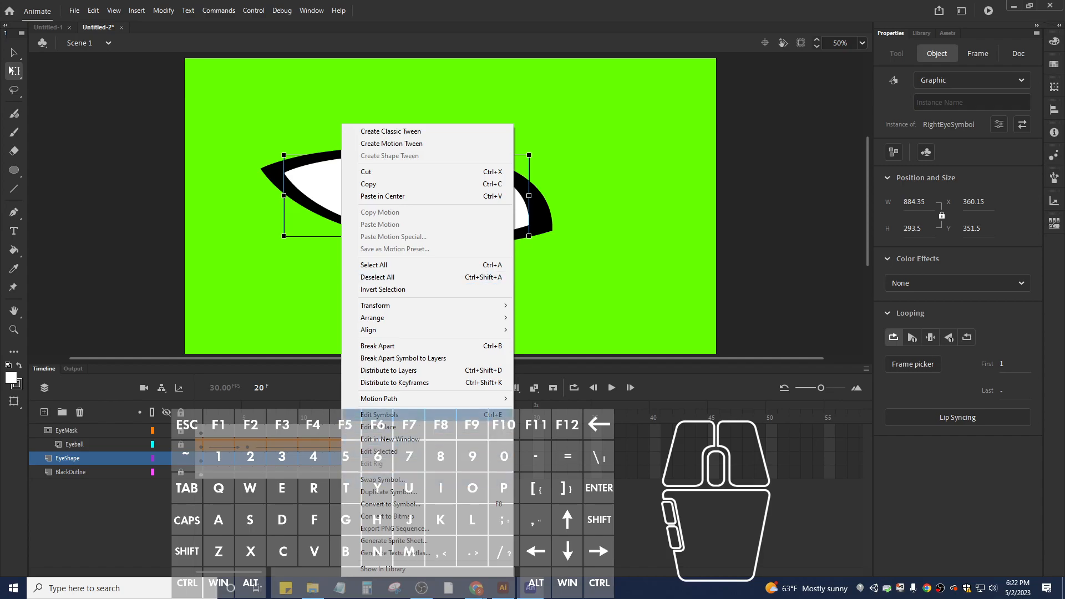
pyautogui.click(379, 451)
# Insert keyframes at frames 10 and 20 on Layer_1 inside RightEyeSymbol.
pyautogui.scroll(3, 444, 202)
pyautogui.scroll(3, 443, 202)
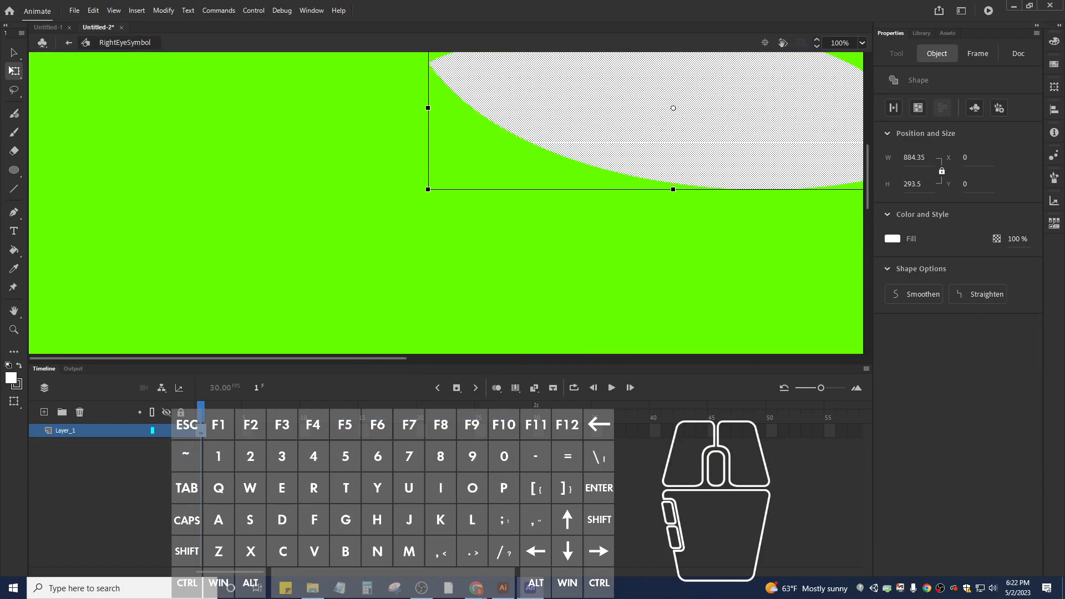
pyautogui.press('alt')
pyautogui.press('alt')
pyautogui.press('ctrl')
pyautogui.hotkey('ctrl', '=')
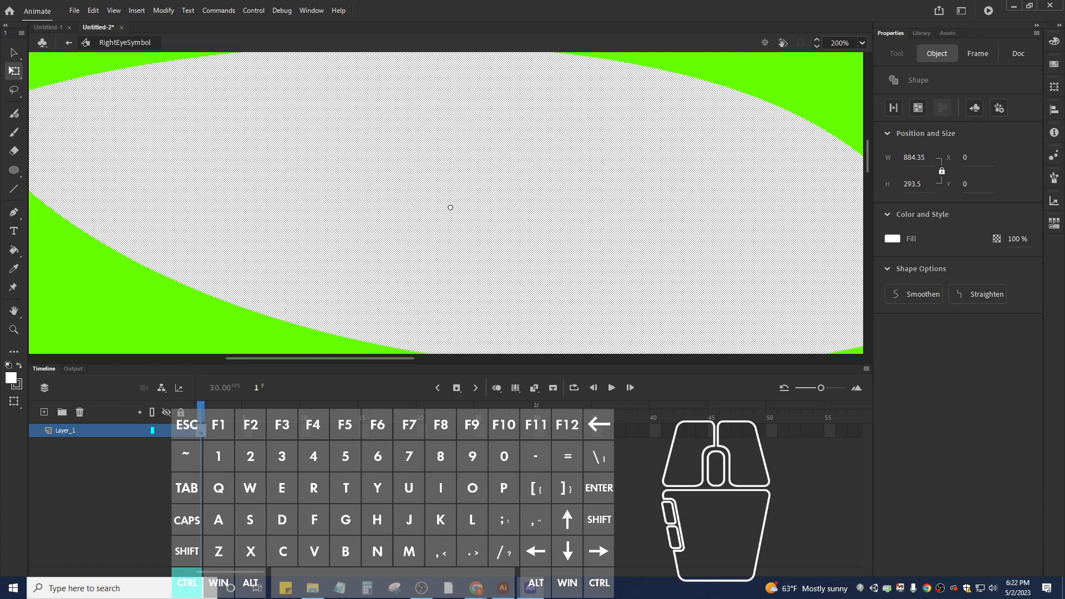
pyautogui.hotkey('ctrl', '=')
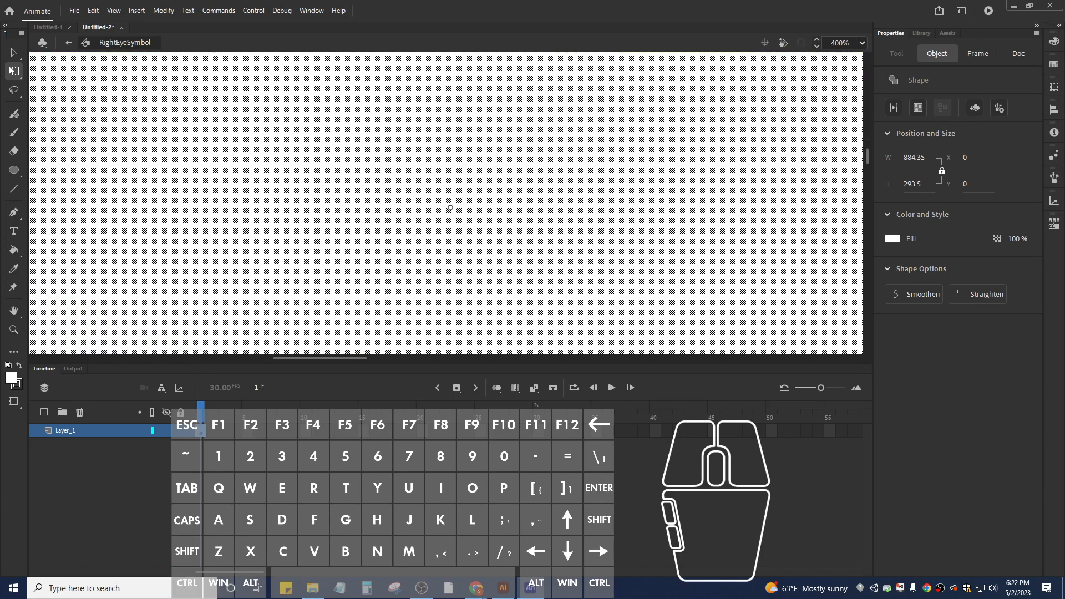
pyautogui.hotkey('ctrl', '-')
pyautogui.hotkey('ctrl', '-')
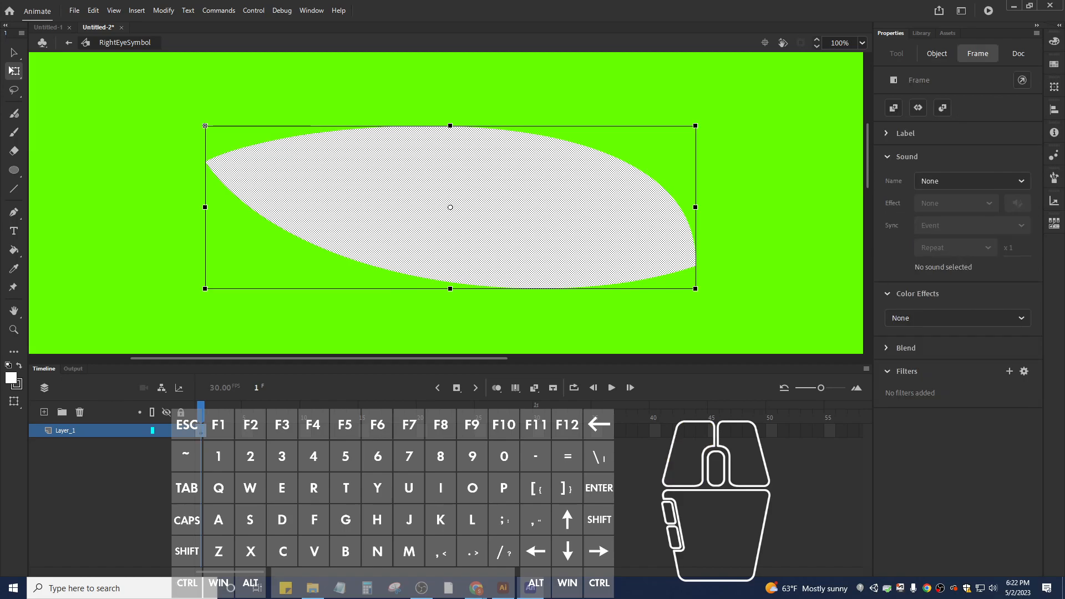
pyautogui.rightClick(306, 430)
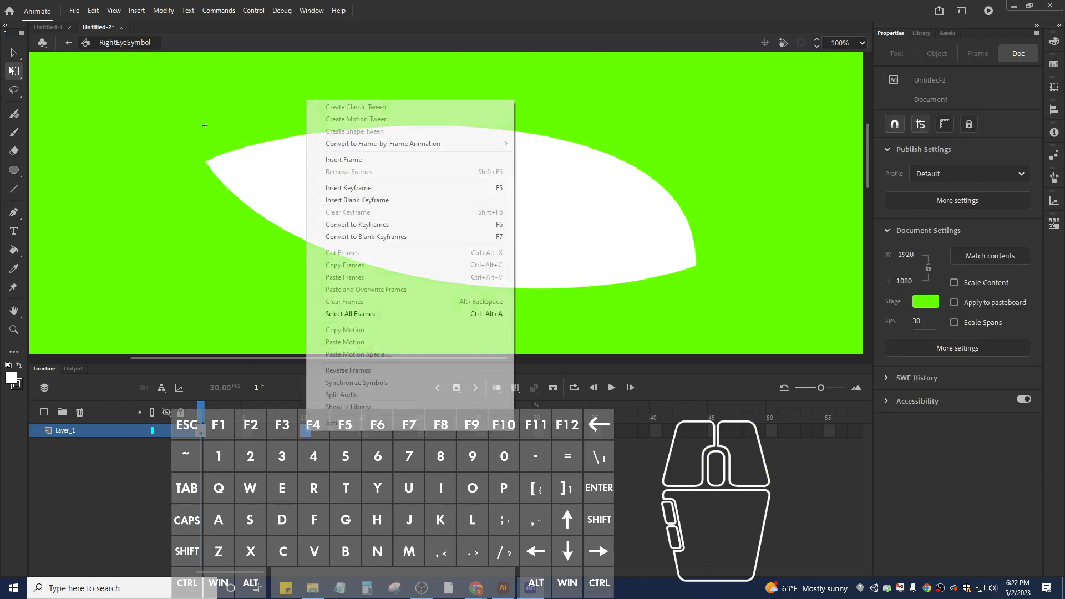
pyautogui.click(301, 435)
pyautogui.rightClick(301, 435)
pyautogui.click(344, 192)
pyautogui.click(422, 433)
pyautogui.rightClick(422, 432)
pyautogui.click(464, 189)
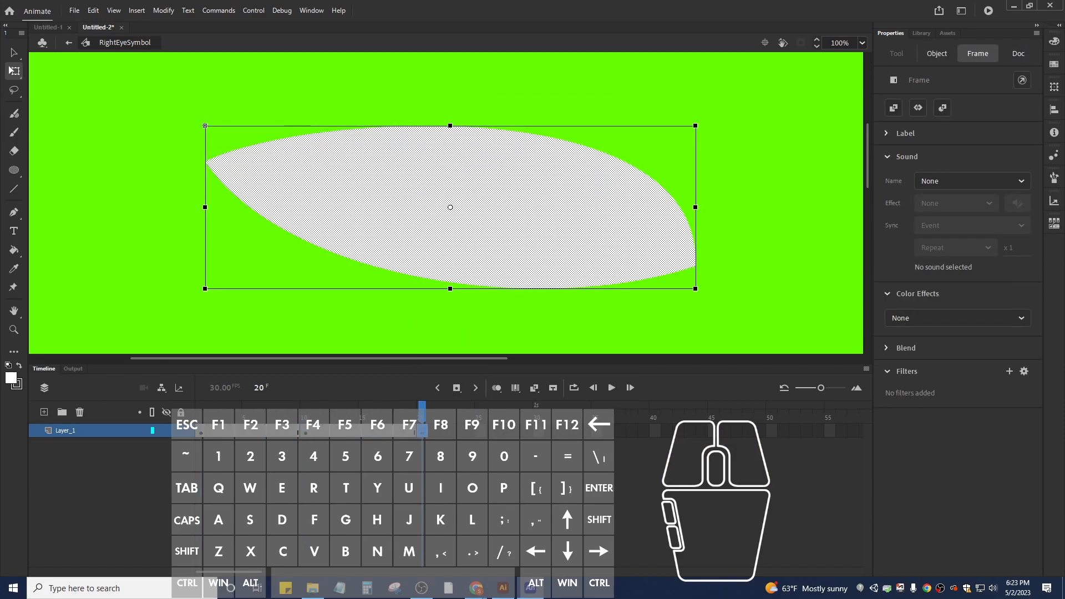
# At frame 10, bend the eye shape's curve handles so the upper lid drops into a thin, nearly closed crescent.
pyautogui.click(205, 125)
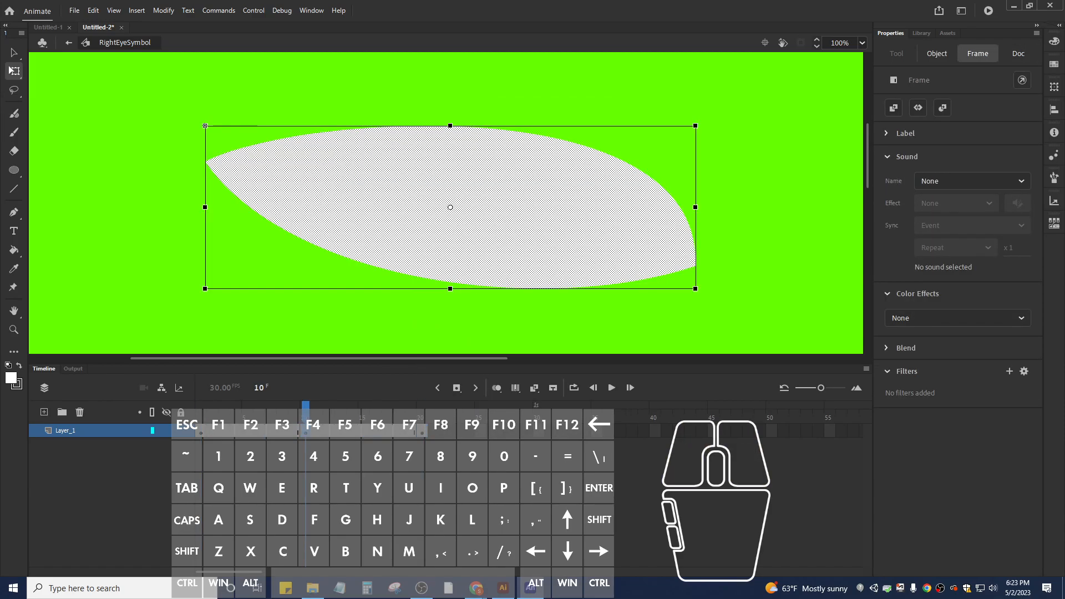
pyautogui.hotkey('alt', ',')
pyautogui.hotkey('alt', '.')
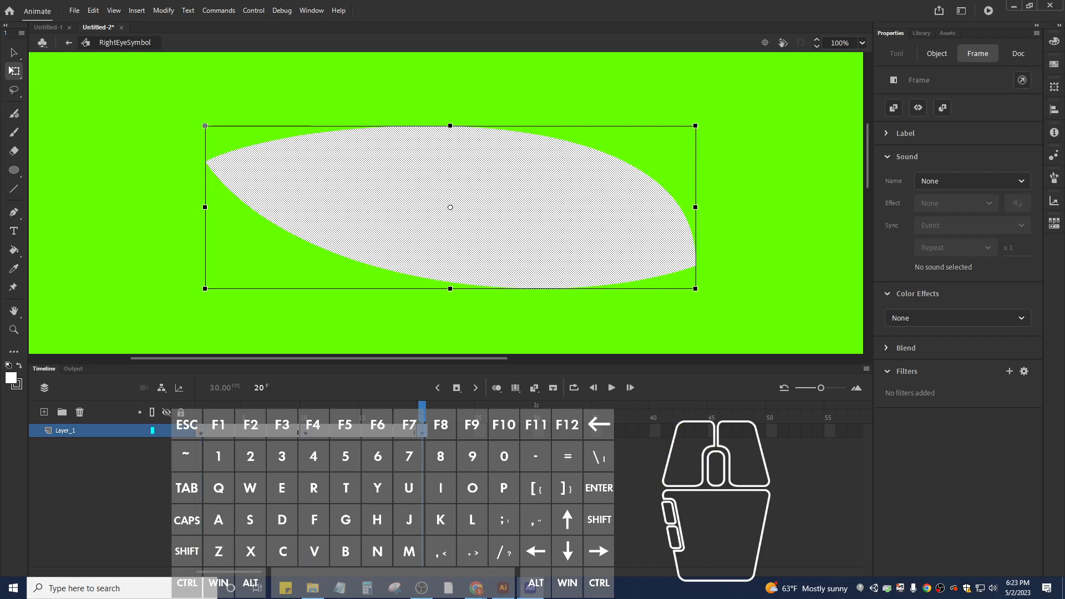
pyautogui.hotkey('alt', ',')
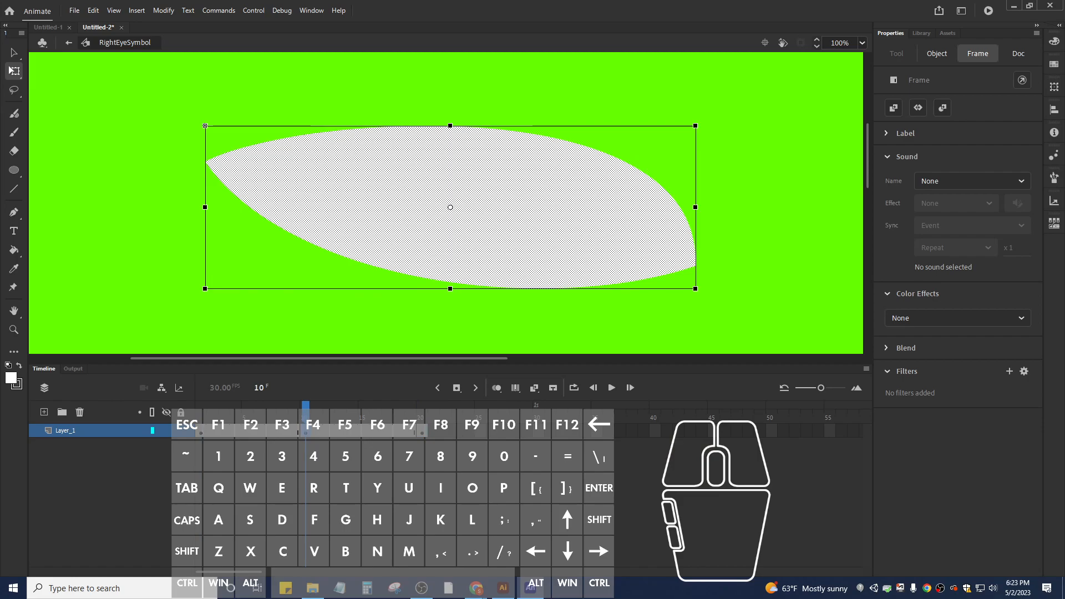
pyautogui.press('p')
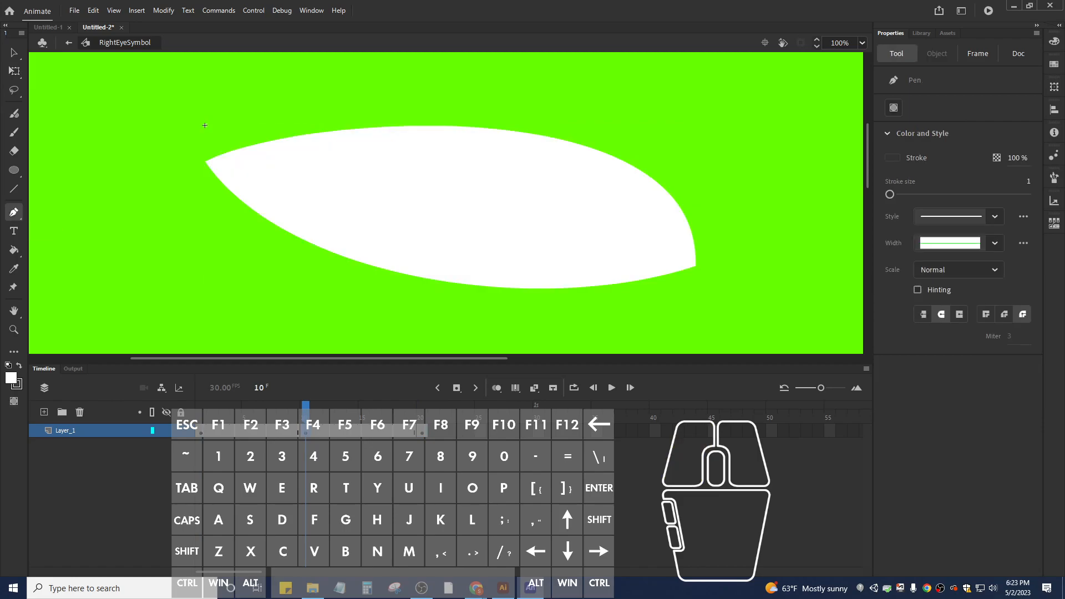
pyautogui.hotkey('ctrl', 'a')
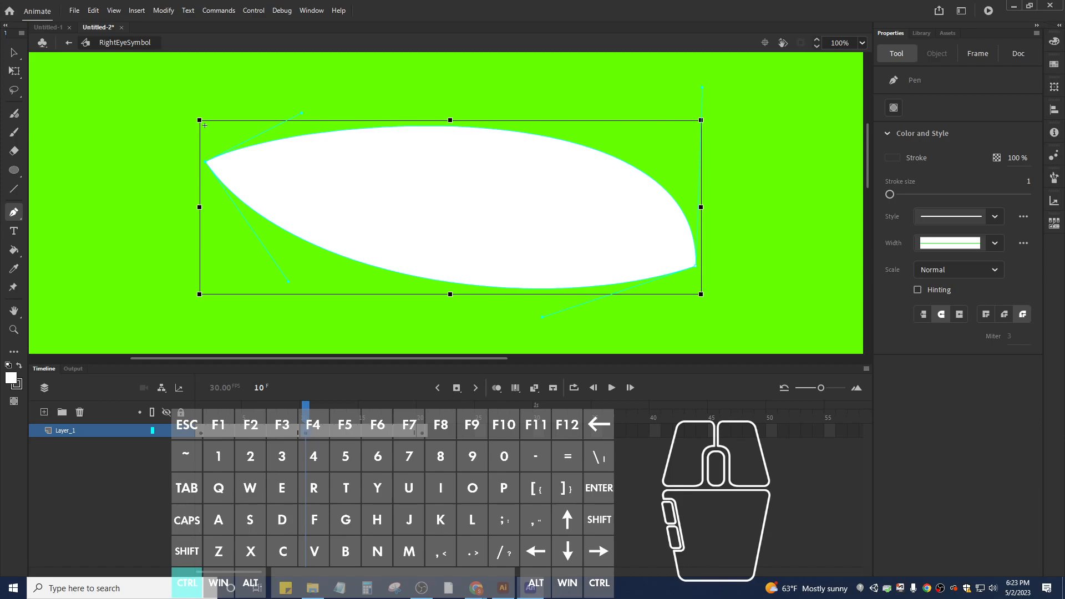
pyautogui.moveTo(302, 112); pyautogui.dragTo(289, 224)
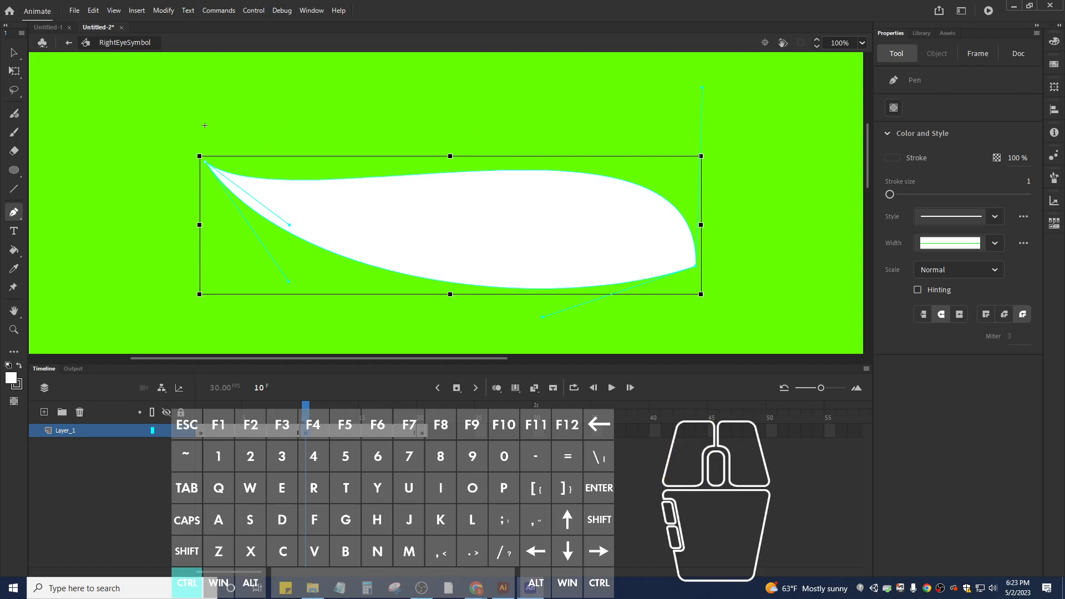
pyautogui.moveTo(702, 87); pyautogui.dragTo(562, 291)
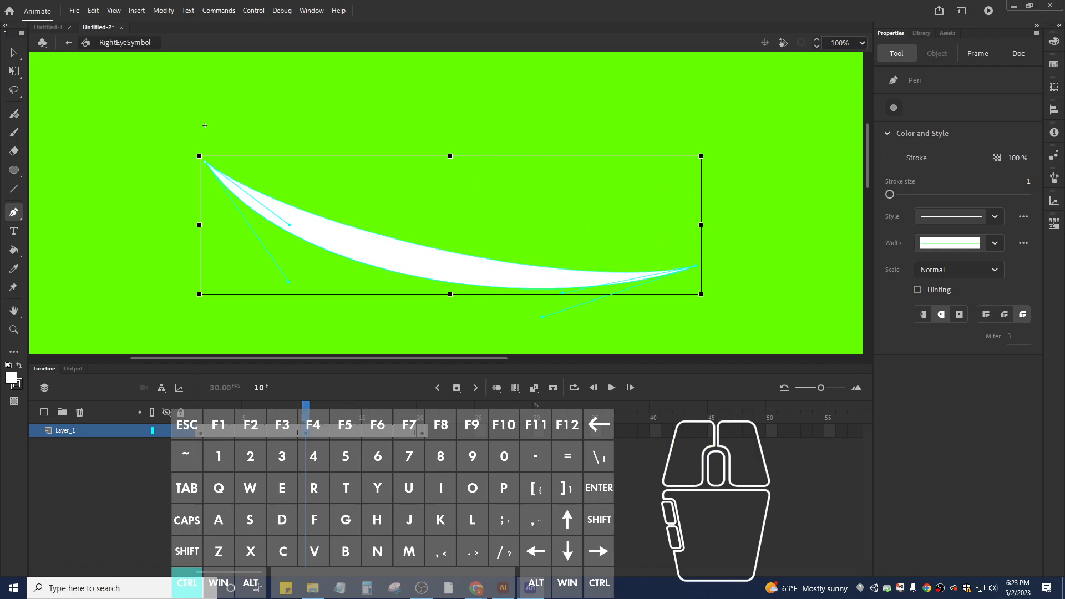
pyautogui.moveTo(542, 316)
pyautogui.mouseDown()
pyautogui.moveTo(520, 285)
pyautogui.moveTo(531, 304)
pyautogui.mouseUp()
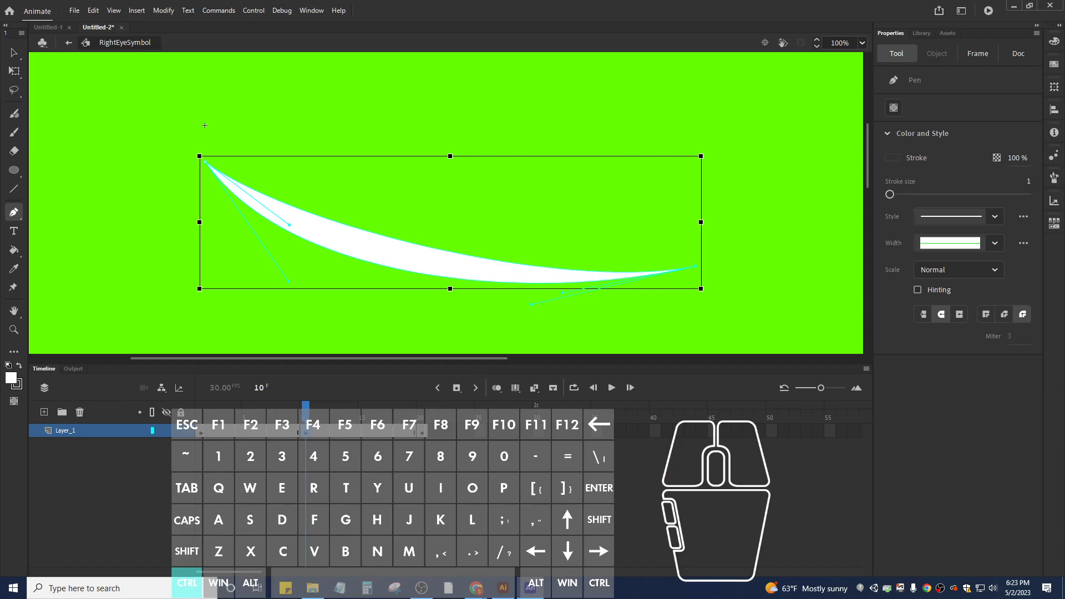
pyautogui.moveTo(289, 224); pyautogui.dragTo(352, 259)
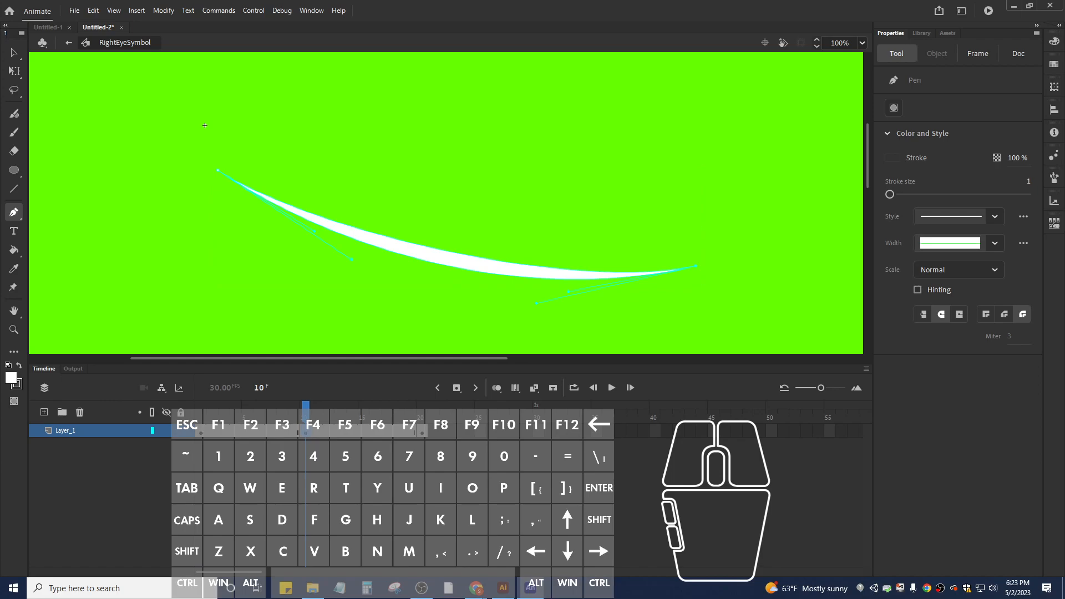
pyautogui.click(205, 125)
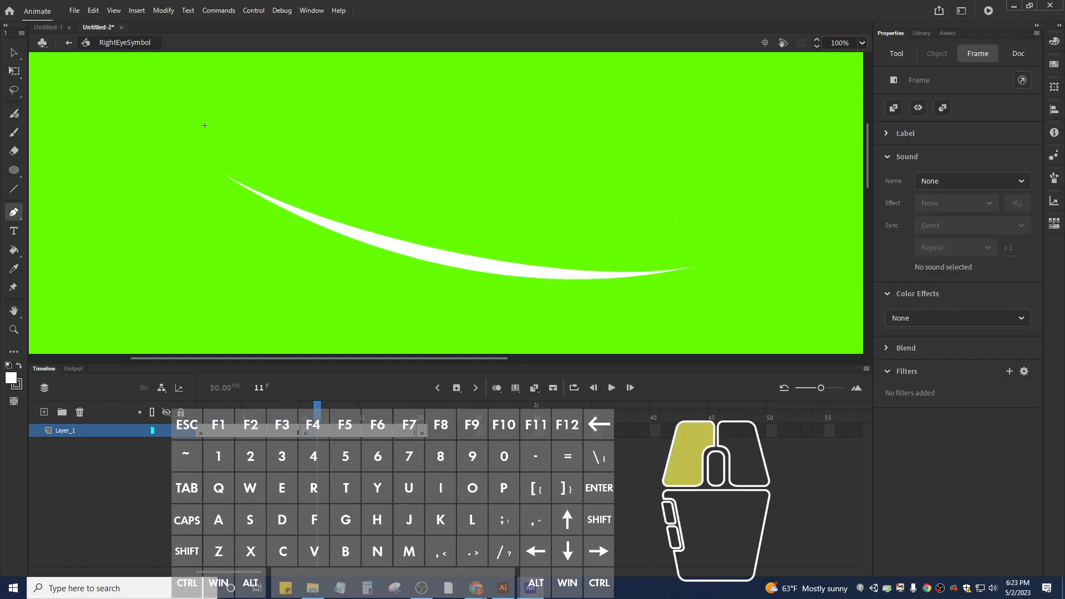
# Create a shape tween across frames 1 to 20 of Layer_1 and scrub through the blink.
pyautogui.moveTo(305, 410); pyautogui.dragTo(421, 410)
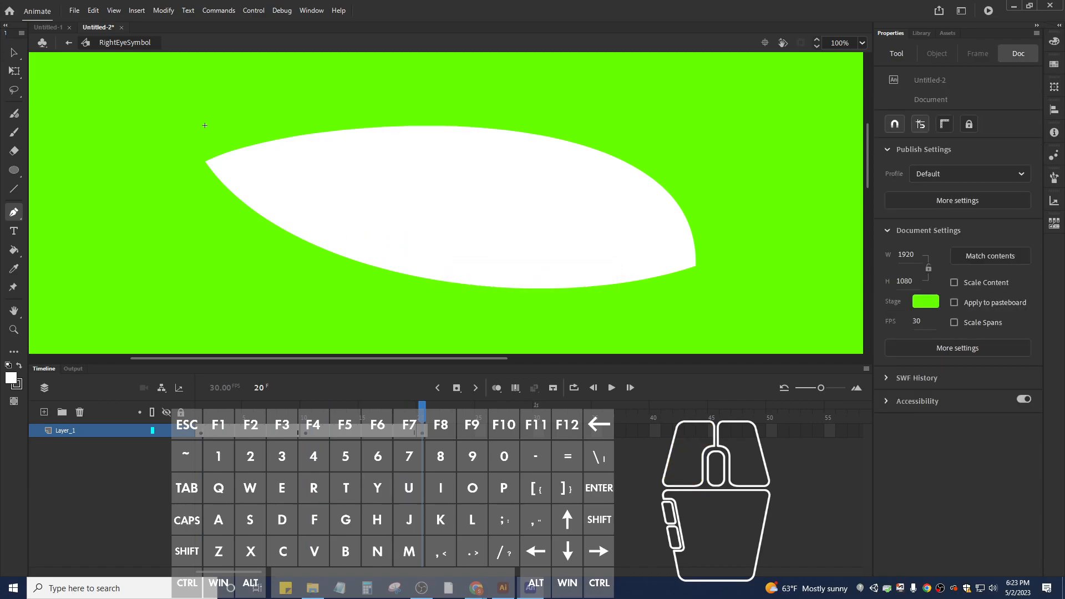
pyautogui.moveTo(201, 431); pyautogui.dragTo(421, 431)
pyautogui.rightClick(422, 431)
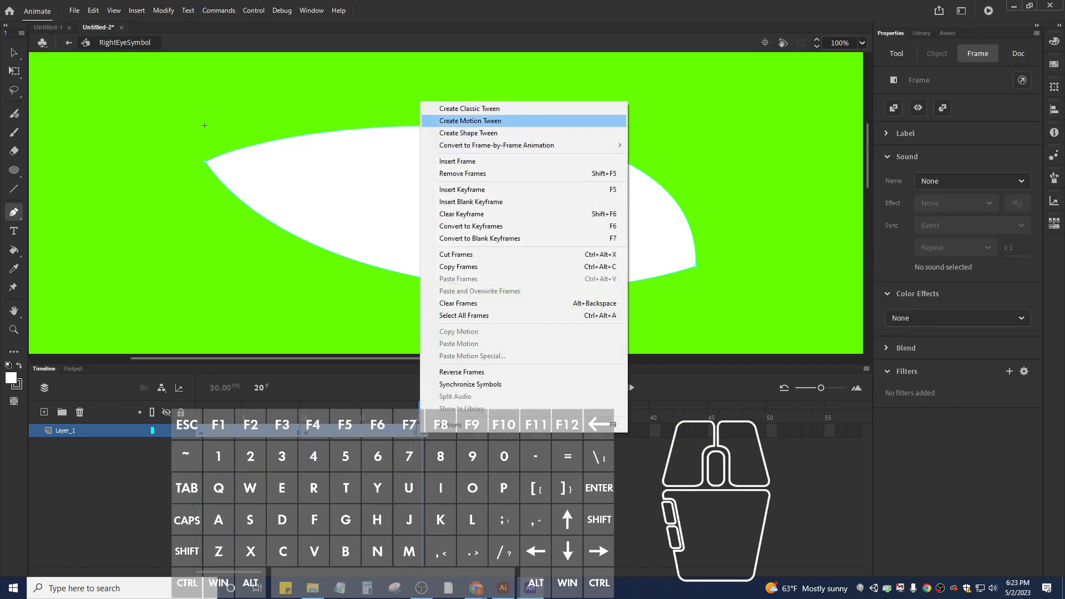
pyautogui.click(469, 133)
pyautogui.moveTo(421, 430); pyautogui.dragTo(375, 431)
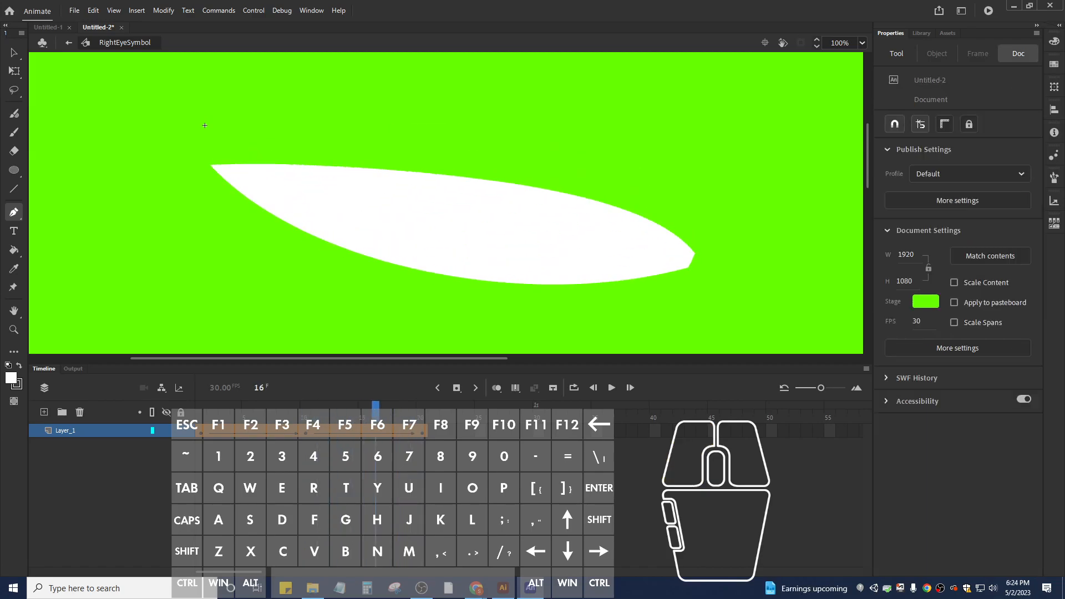
# At frame 10, raise the upper lid's curve handle at the right eye corner slightly and replay the blink between frames 1 and 10.
pyautogui.click(305, 430)
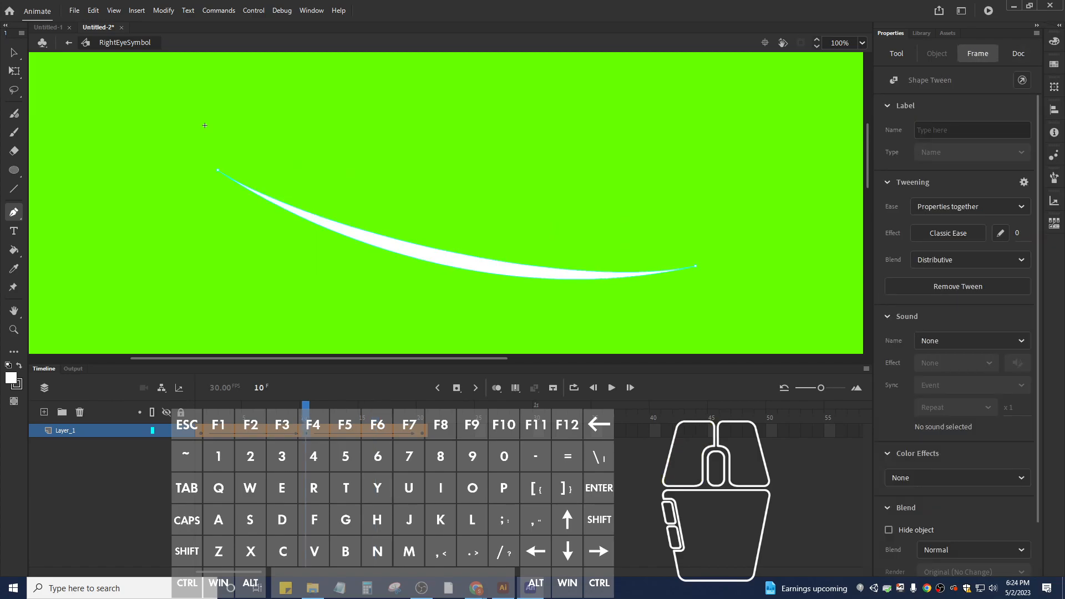
pyautogui.press('ctrl')
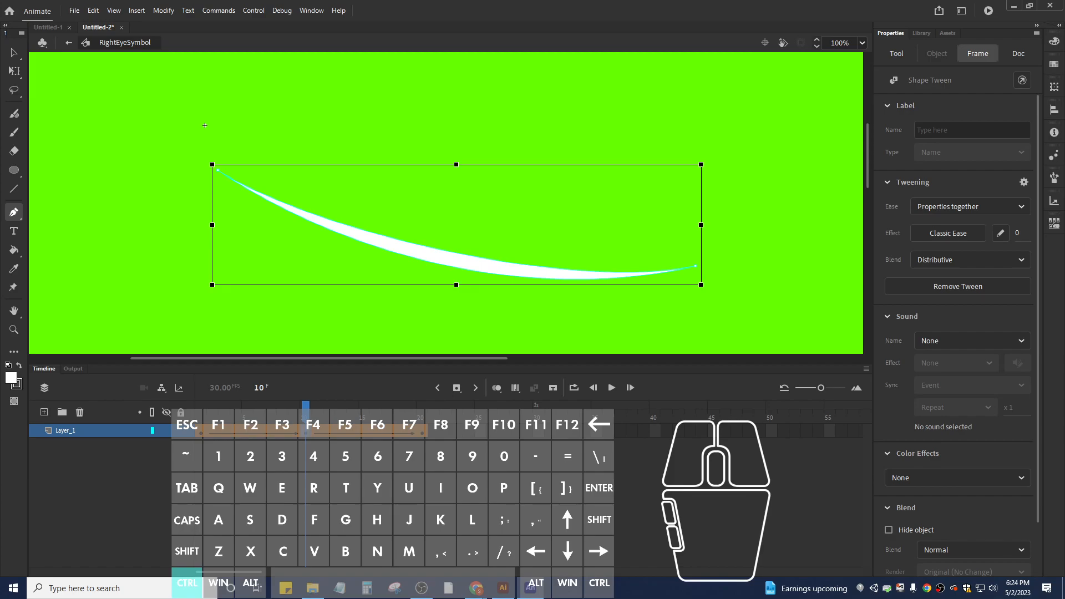
pyautogui.keyDown('ctrl'); pyautogui.click(204, 125); pyautogui.keyUp('ctrl')
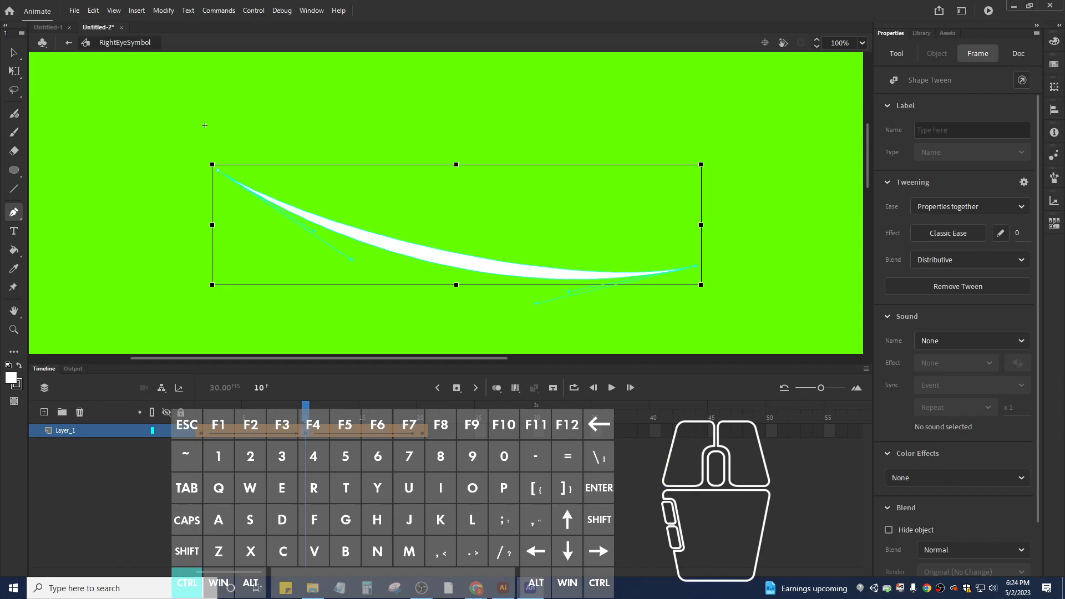
pyautogui.moveTo(569, 291); pyautogui.dragTo(572, 280)
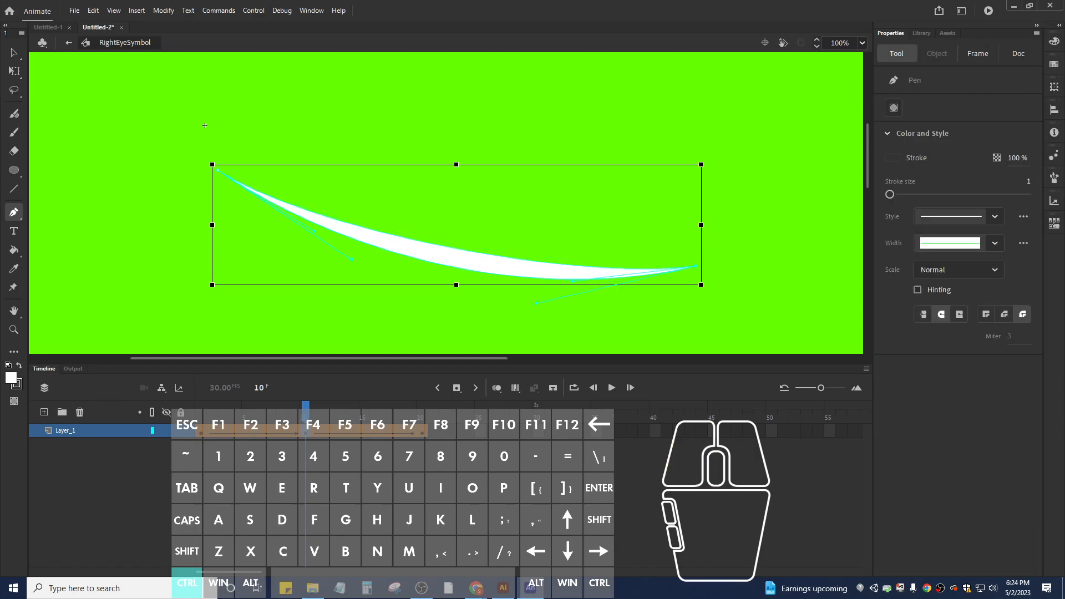
pyautogui.moveTo(305, 412)
pyautogui.mouseDown()
pyautogui.moveTo(422, 411)
pyautogui.moveTo(201, 411)
pyautogui.mouseUp()
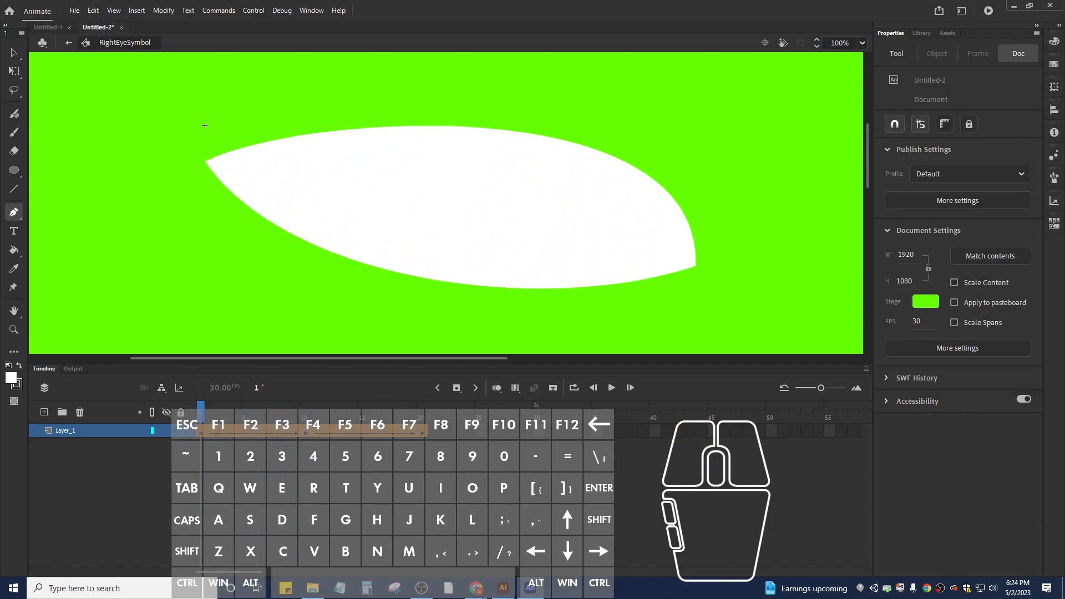
pyautogui.click(305, 411)
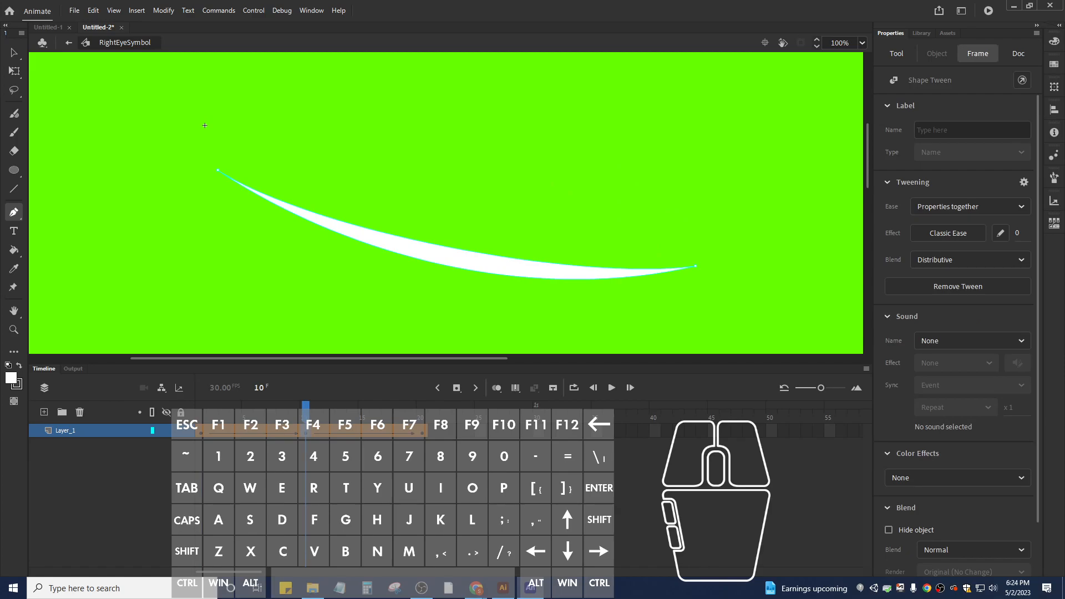
pyautogui.hotkey('shift', ',')
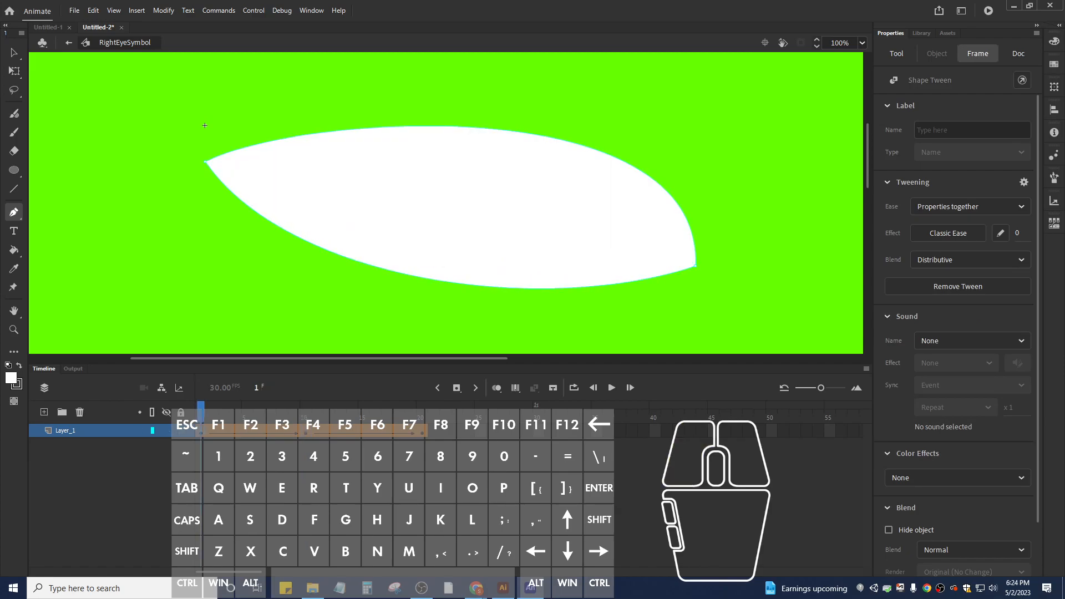
pyautogui.moveTo(201, 412); pyautogui.dragTo(306, 411)
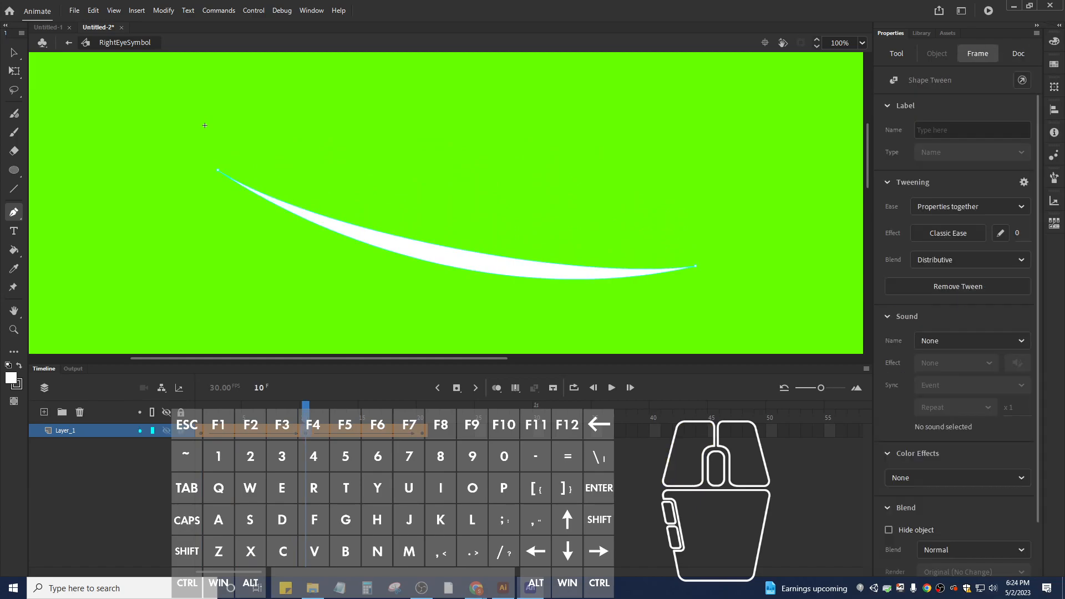
pyautogui.hotkey('shift', ',')
pyautogui.press('Return')
# At frame 10, pull the lower lid's right-corner curve handle up and inward to thin the crescent, and scrub the blink through frame 20.
pyautogui.hotkey('ctrl', 'a')
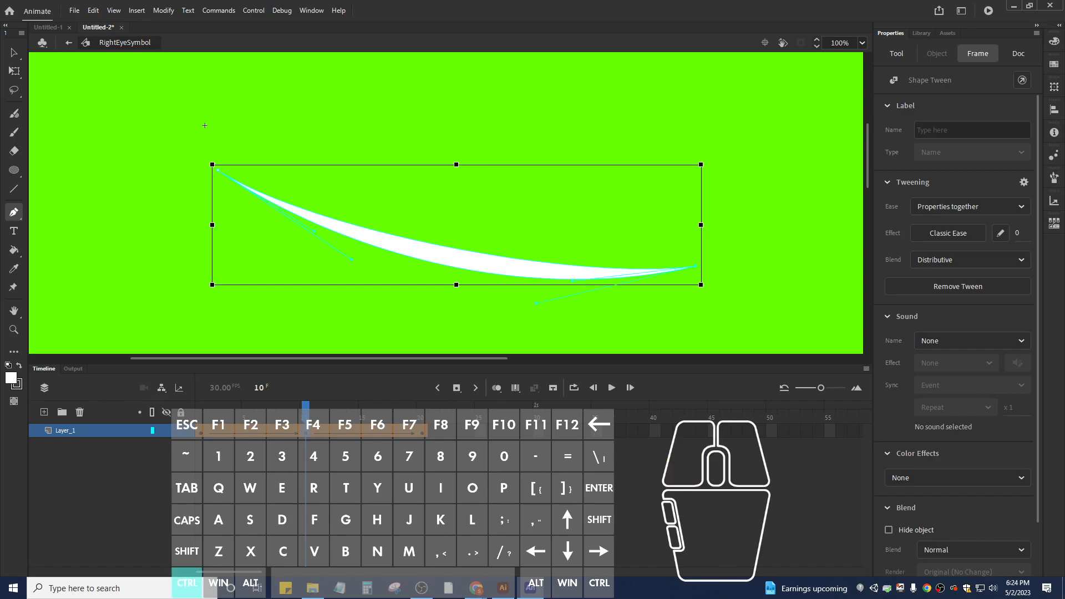
pyautogui.moveTo(536, 303); pyautogui.dragTo(629, 306)
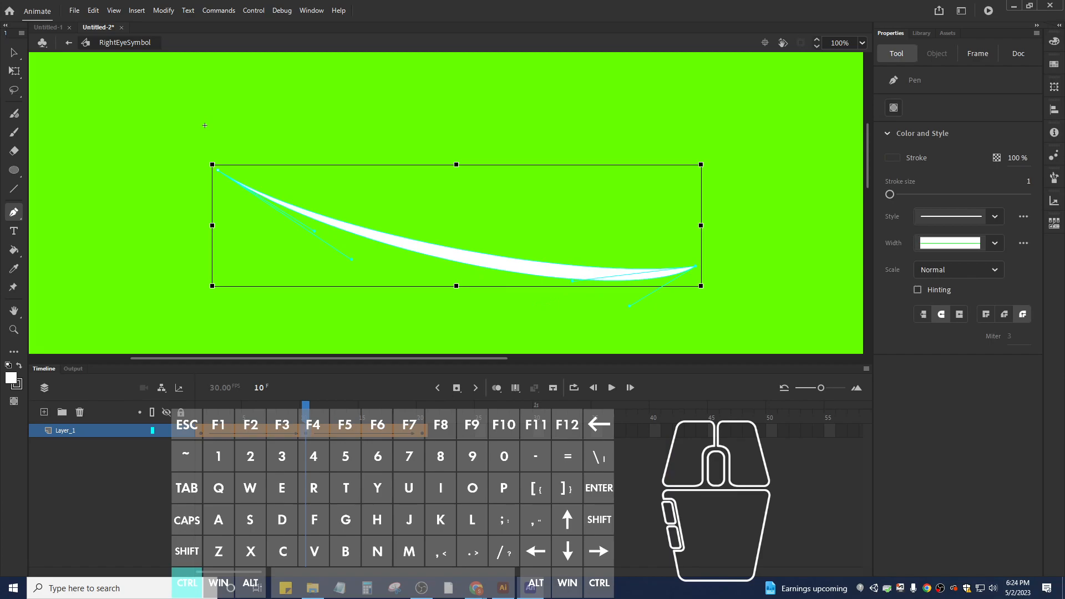
pyautogui.moveTo(629, 306); pyautogui.dragTo(610, 292)
pyautogui.moveTo(306, 410); pyautogui.dragTo(259, 410)
pyautogui.click(305, 431)
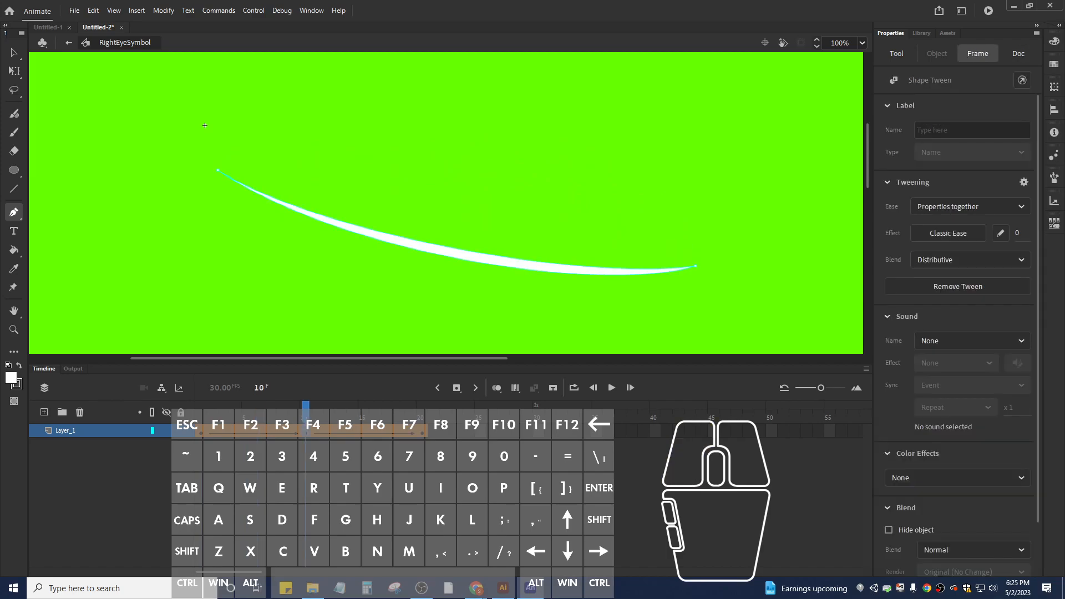
pyautogui.hotkey('shift', ',')
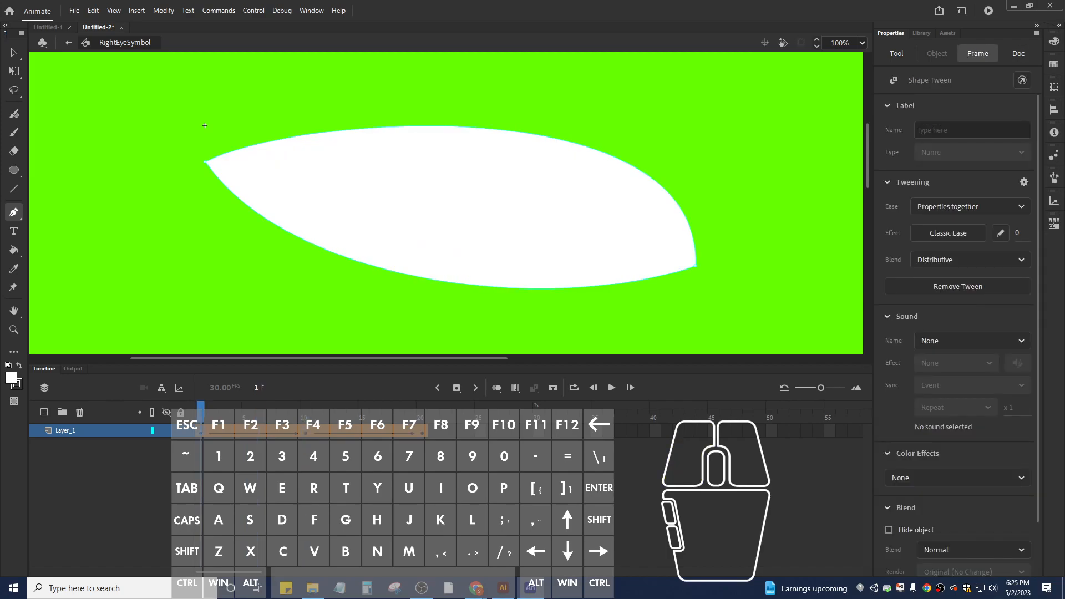
pyautogui.moveTo(201, 410); pyautogui.dragTo(422, 410)
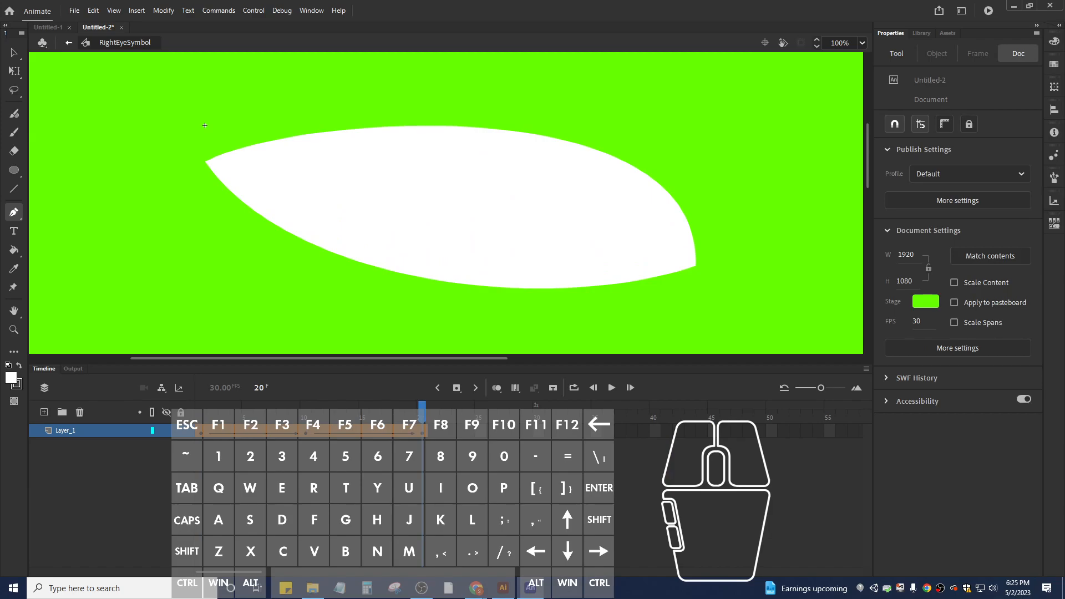
# Return from RightEyeSymbol to Scene 1 and scrub the whole eye animation between frames 1 and 20.
pyautogui.hotkey('ctrl', 'e')
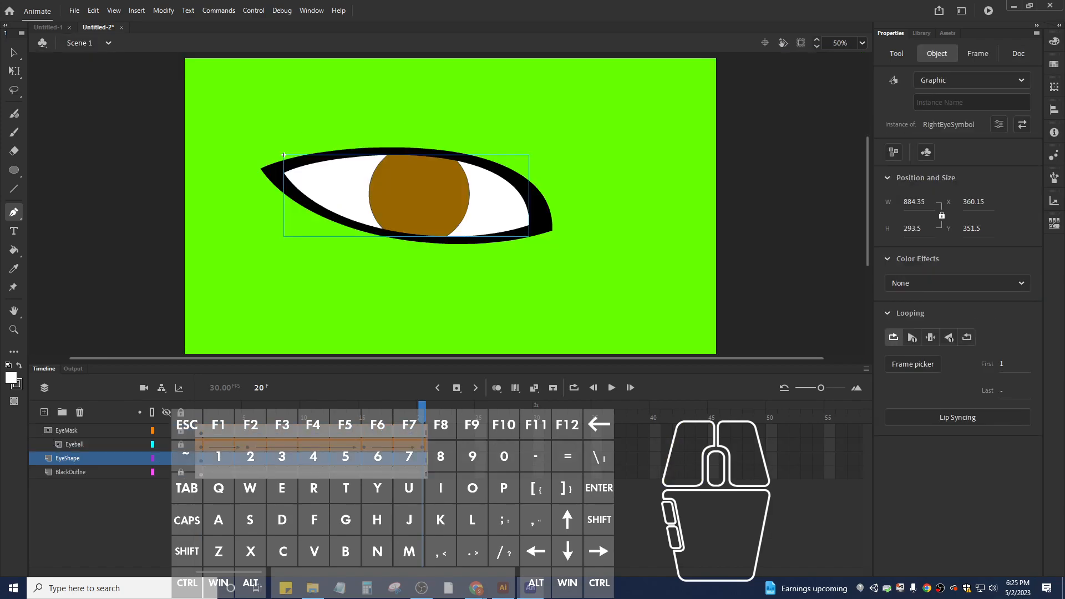
pyautogui.moveTo(422, 410); pyautogui.dragTo(200, 405)
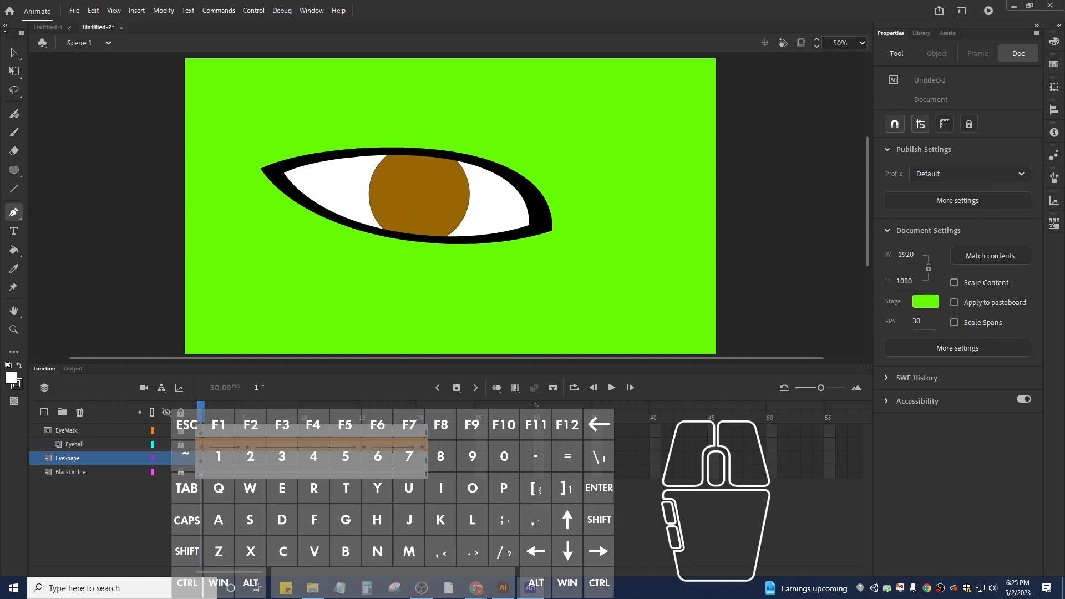
pyautogui.moveTo(200, 406); pyautogui.dragTo(422, 406)
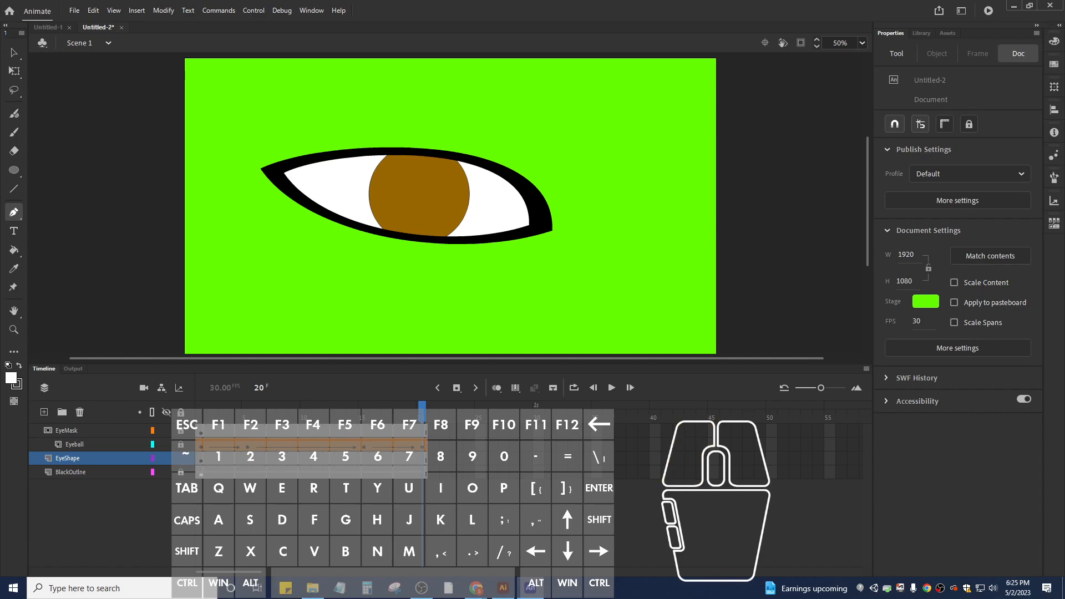
# Export the animation as an animated GIF named AnimatedEyeYoutube in the Documents folder, at 1920 by 1080 px, looping forever.
pyautogui.click(74, 10)
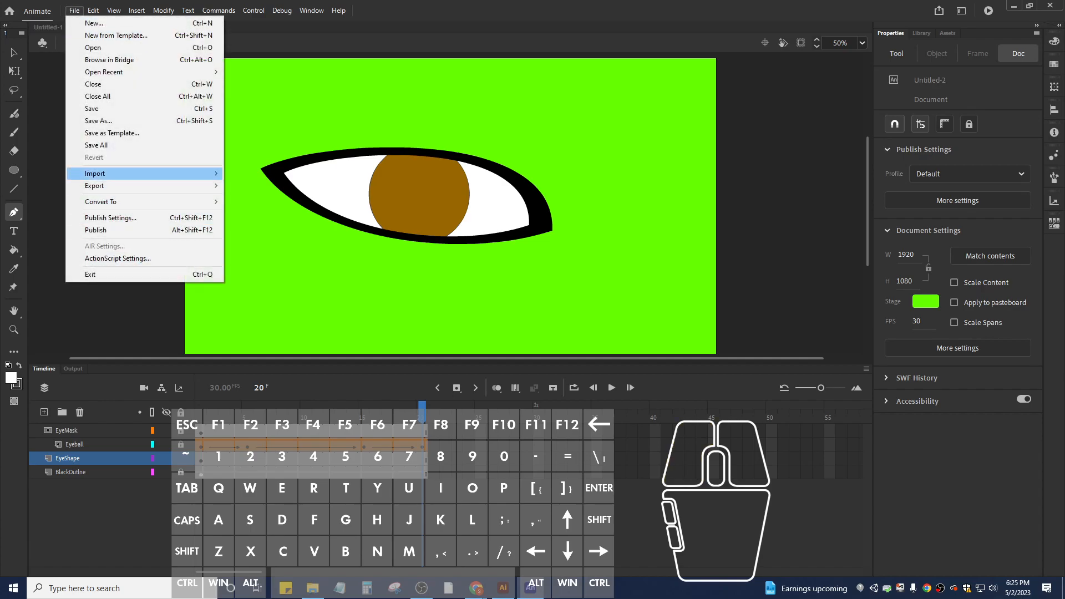
pyautogui.moveTo(94, 185)
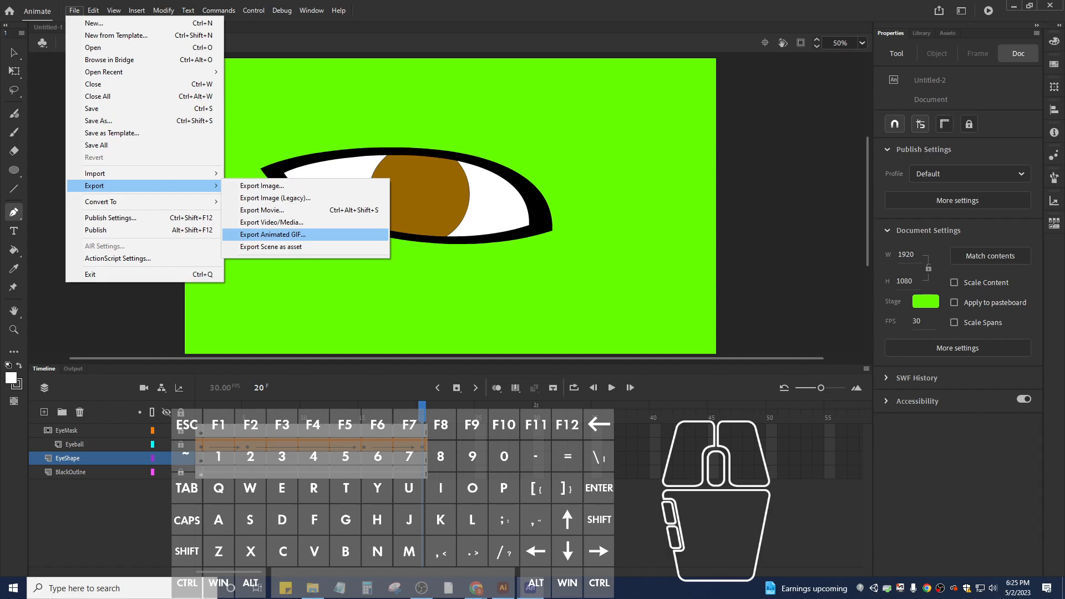
pyautogui.click(272, 234)
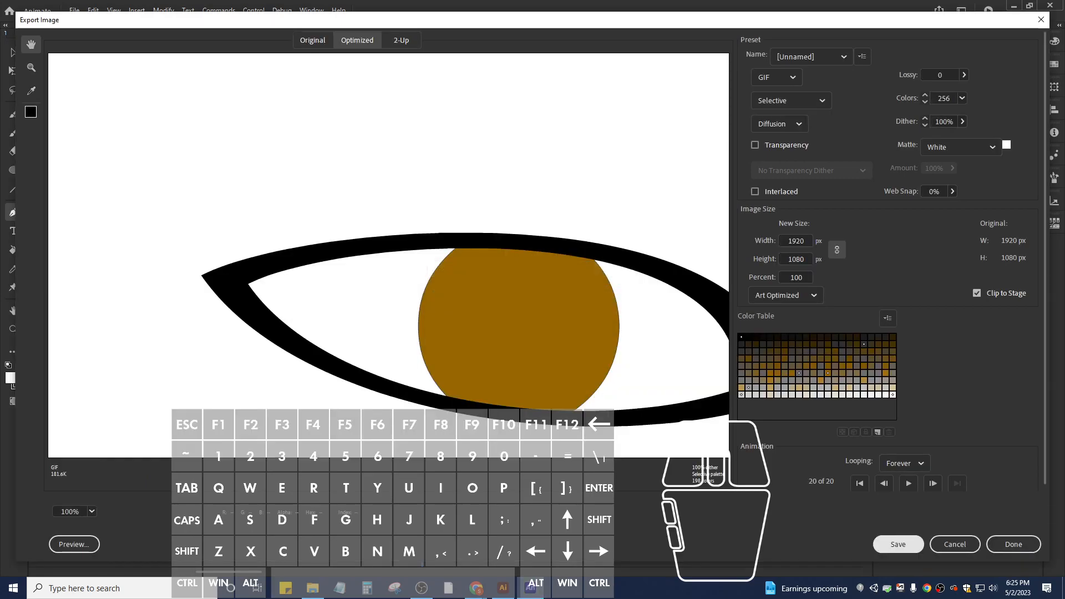
pyautogui.click(897, 544)
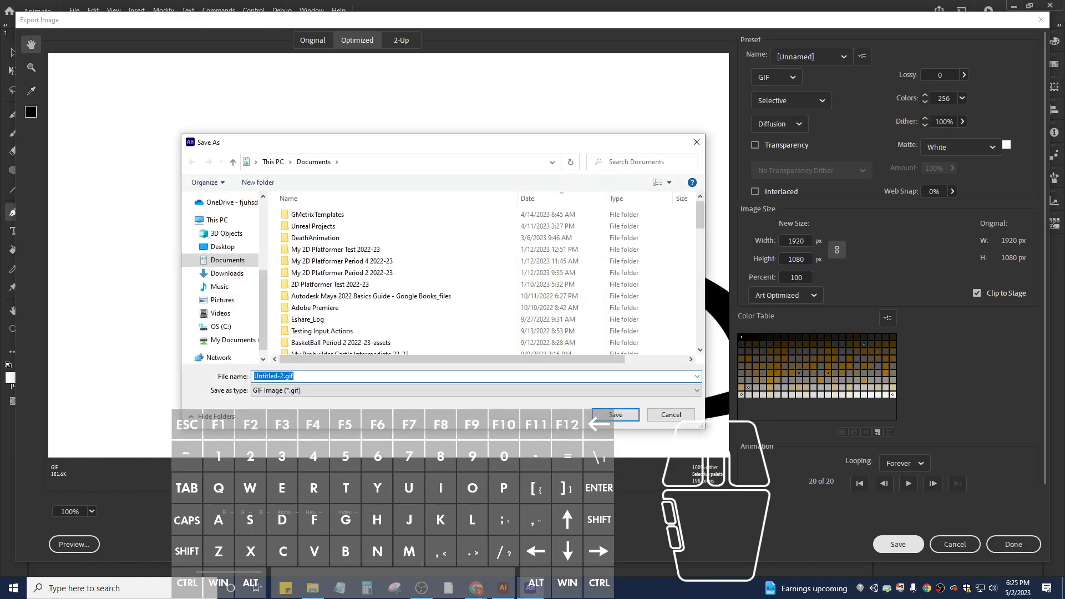
pyautogui.click(283, 376)
pyautogui.moveTo(284, 375); pyautogui.dragTo(254, 376)
pyautogui.write('AnimatedEyeYoutube')
pyautogui.click(615, 414)
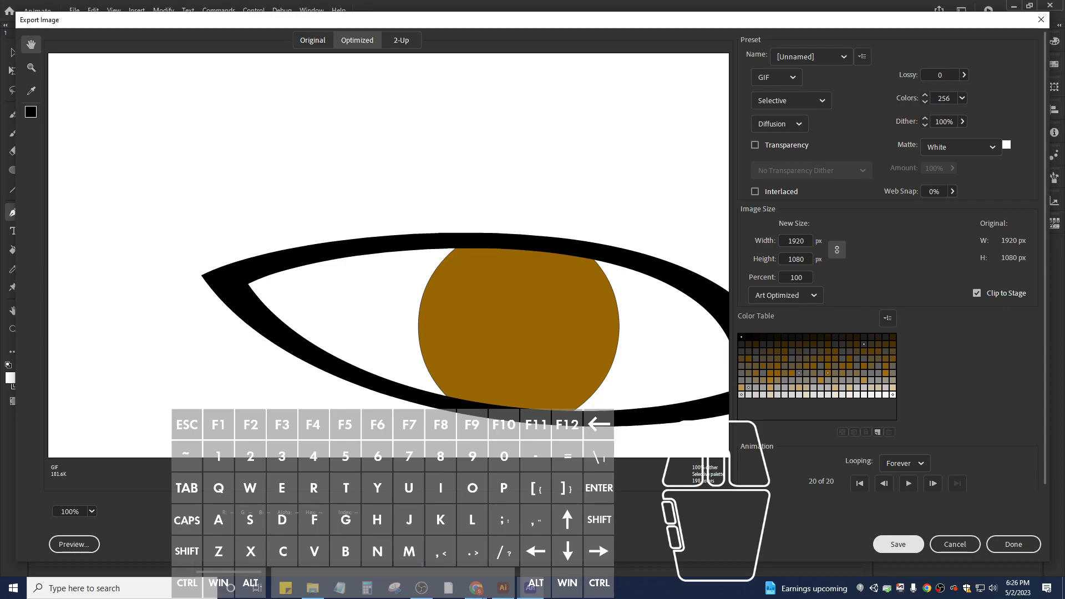